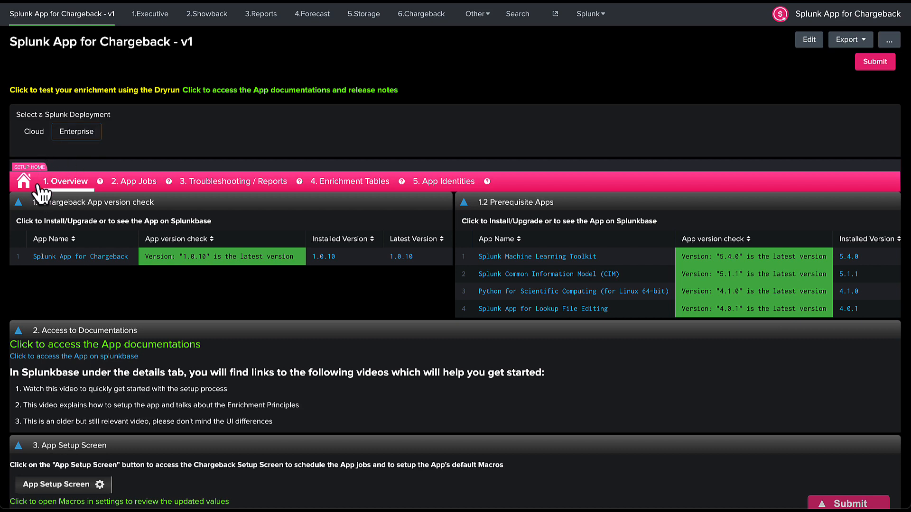
# Expand '4. Acronyms and Help' on the Overview, browse the acronym table, and return to the top.
pyautogui.scroll(-2, 72, 215)
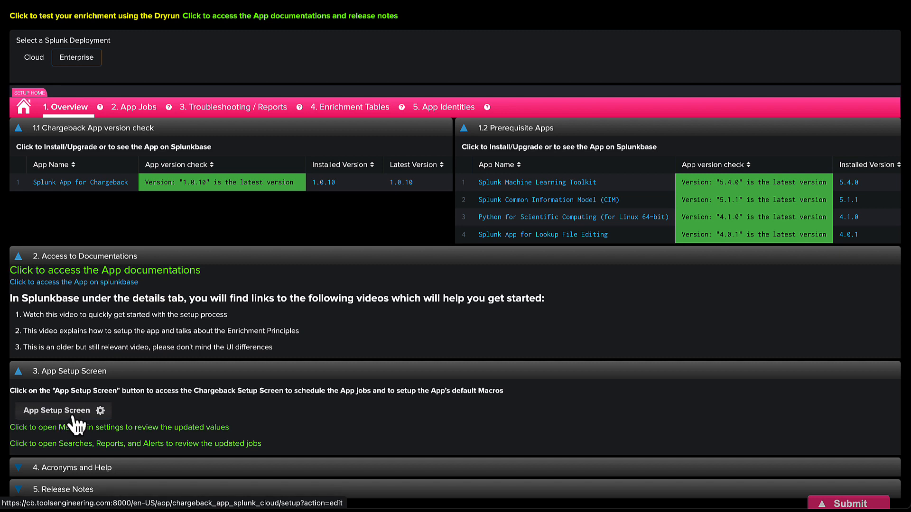
pyautogui.click(117, 472)
pyautogui.scroll(-5, 121, 481)
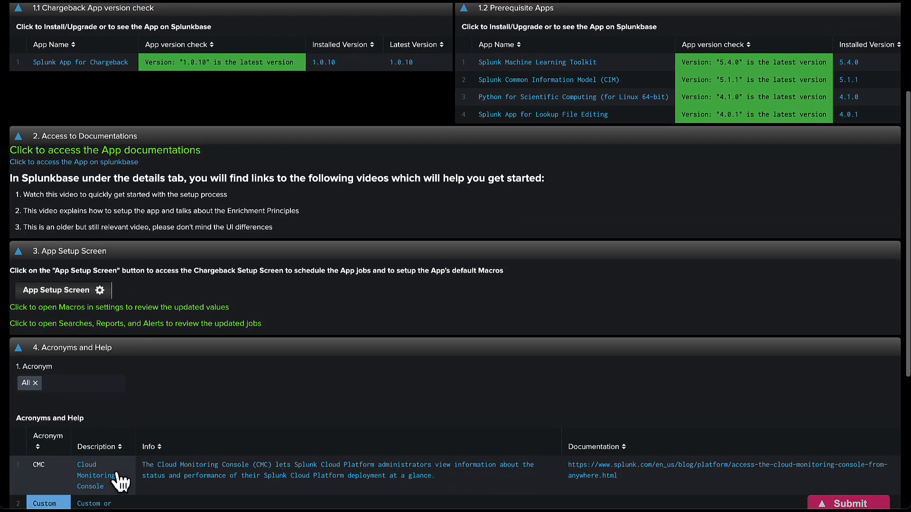
pyautogui.scroll(-2, 121, 481)
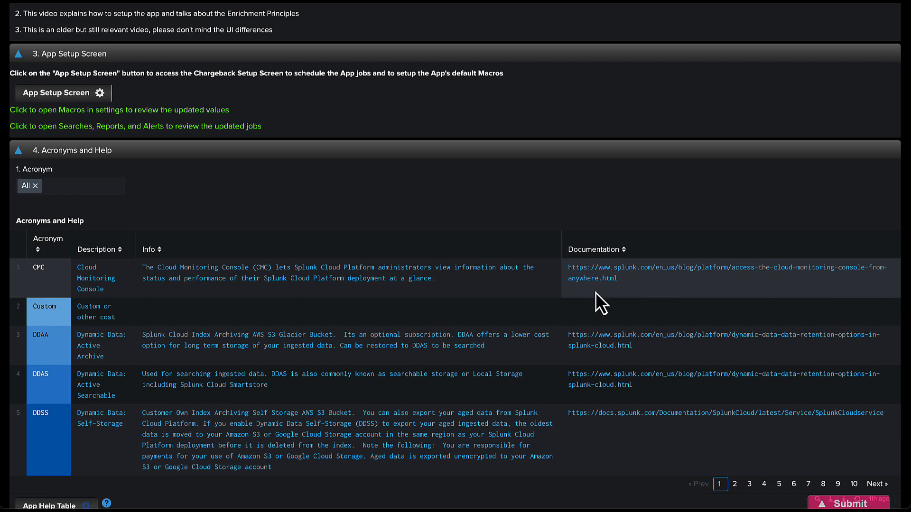
pyautogui.scroll(-1, 61, 285)
pyautogui.scroll(9, 62, 285)
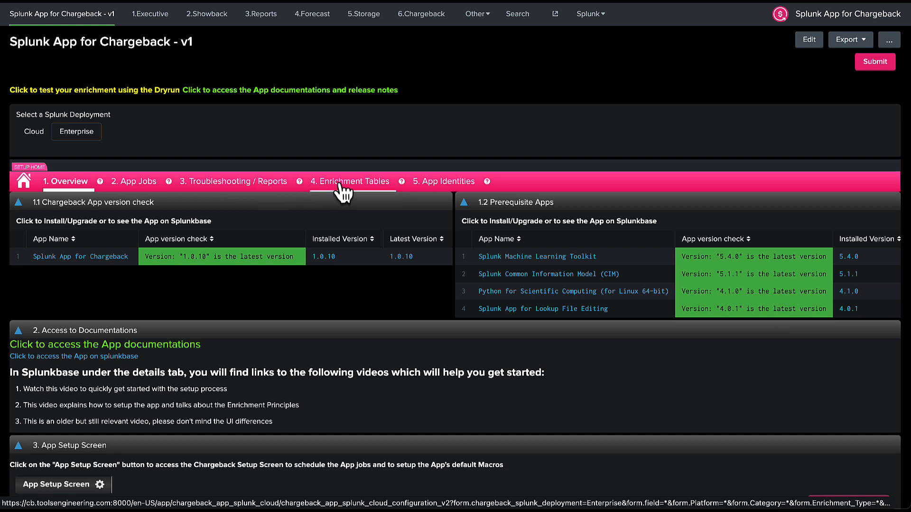
# On Enrichment Tables, collapse Splunk Entitlements Table Management and expand the Business Units / Departments Foundation Tables.
pyautogui.click(326, 189)
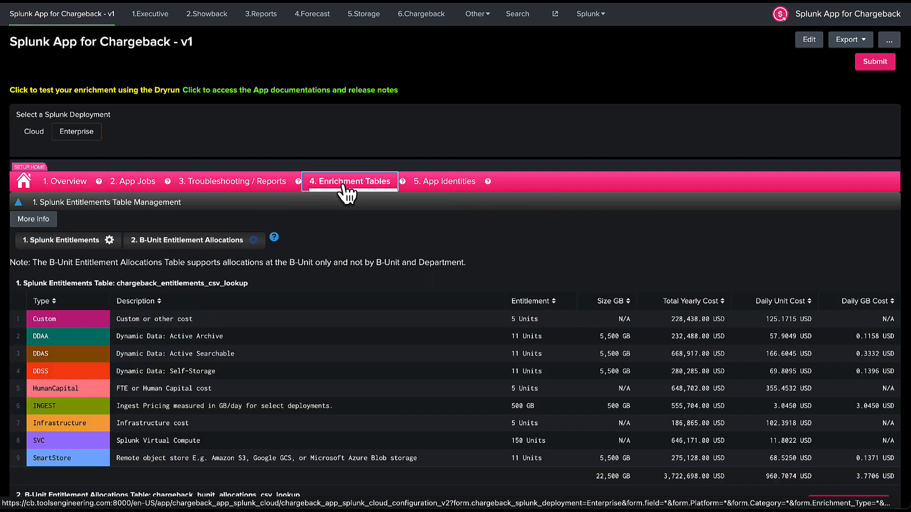
pyautogui.click(160, 204)
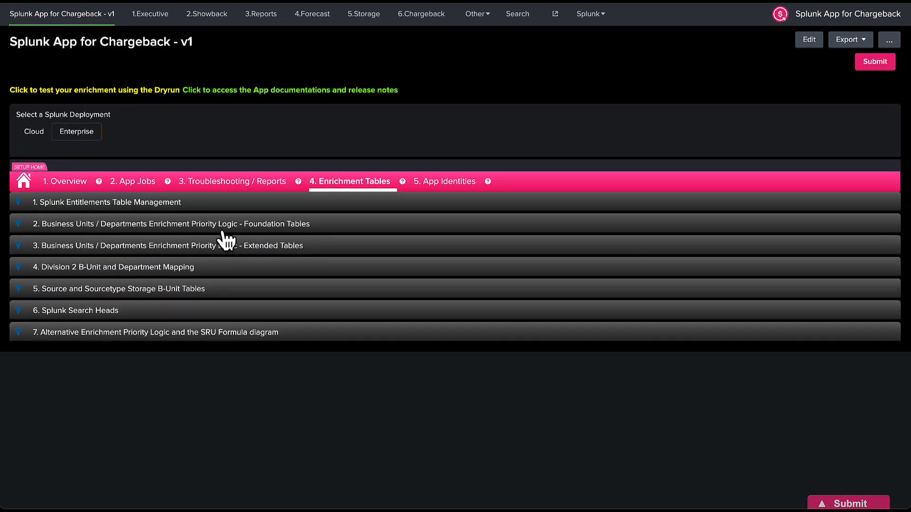
pyautogui.click(107, 228)
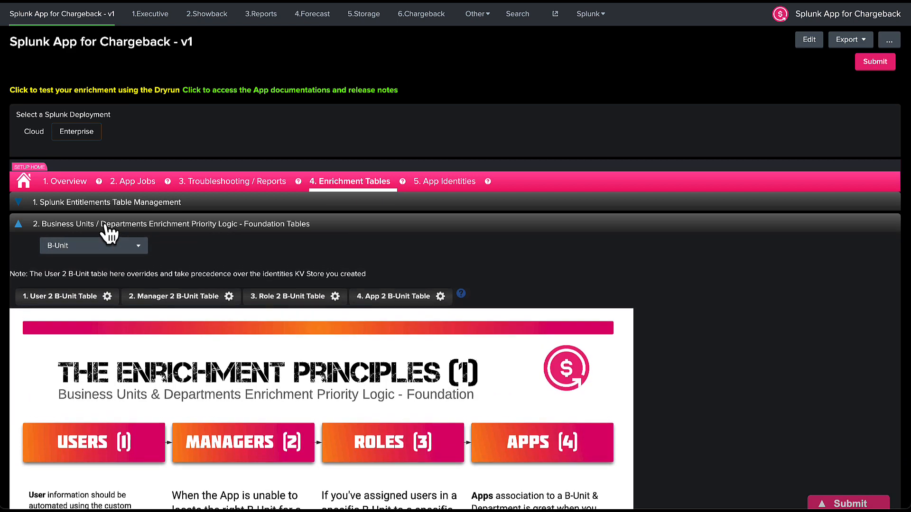
pyautogui.scroll(-2, 106, 227)
pyautogui.scroll(-2, 109, 233)
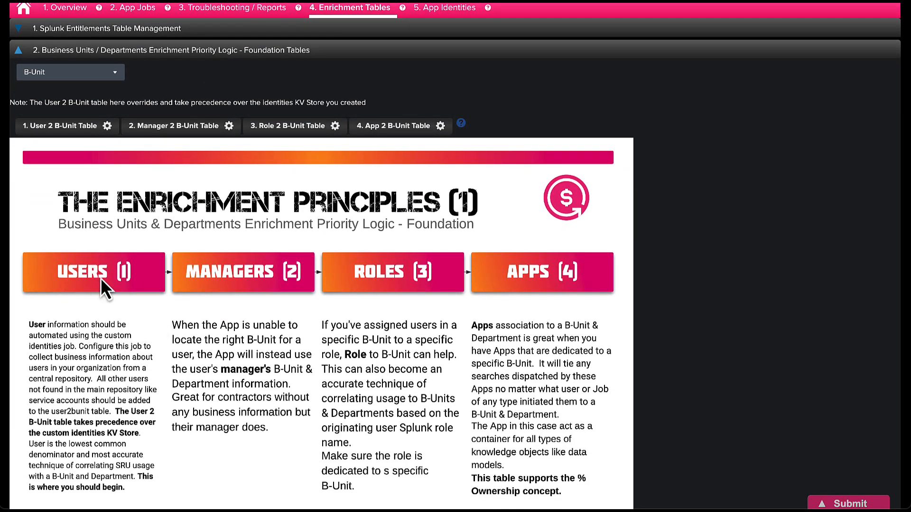
pyautogui.scroll(-3, 95, 324)
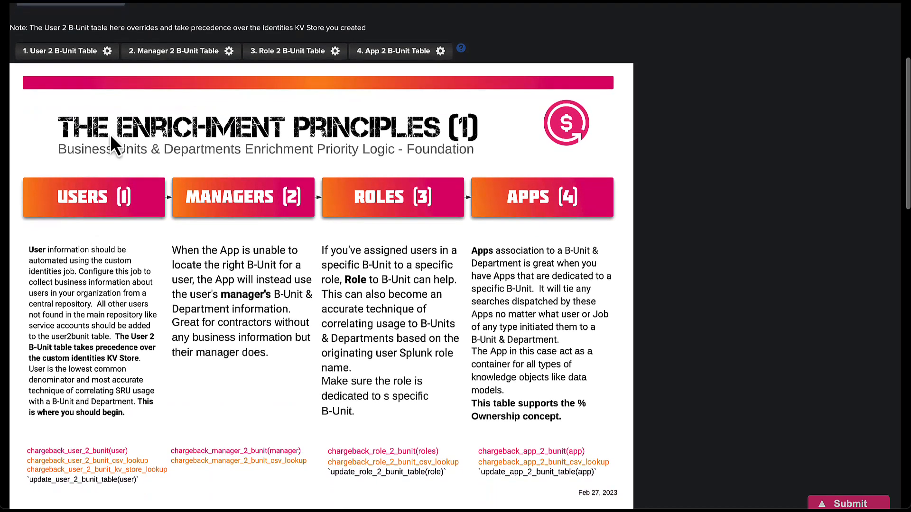
pyautogui.scroll(2, 104, 84)
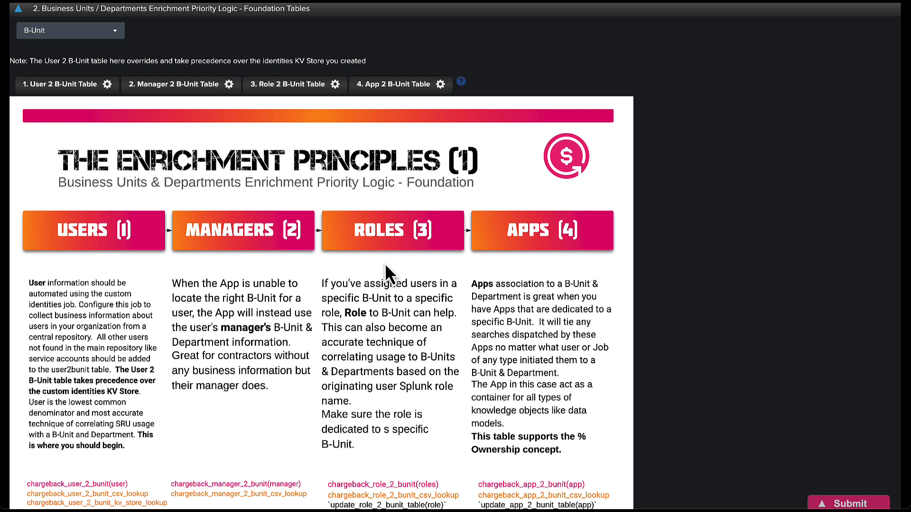
pyautogui.click(108, 88)
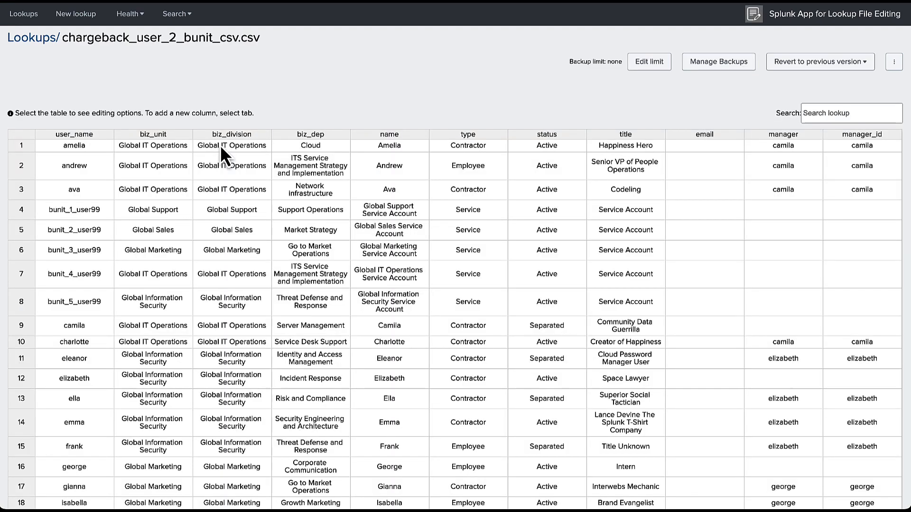
pyautogui.click(84, 164)
pyautogui.scroll(-3, 81, 164)
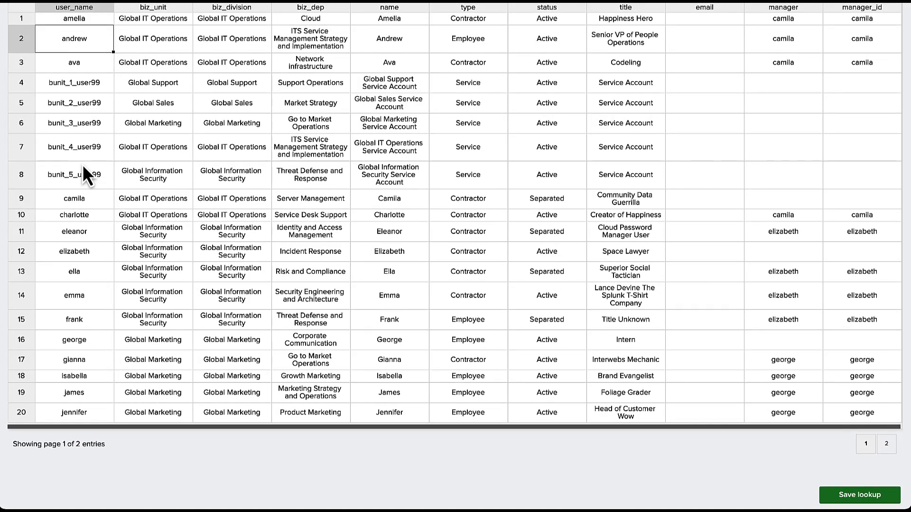
pyautogui.scroll(1, 81, 164)
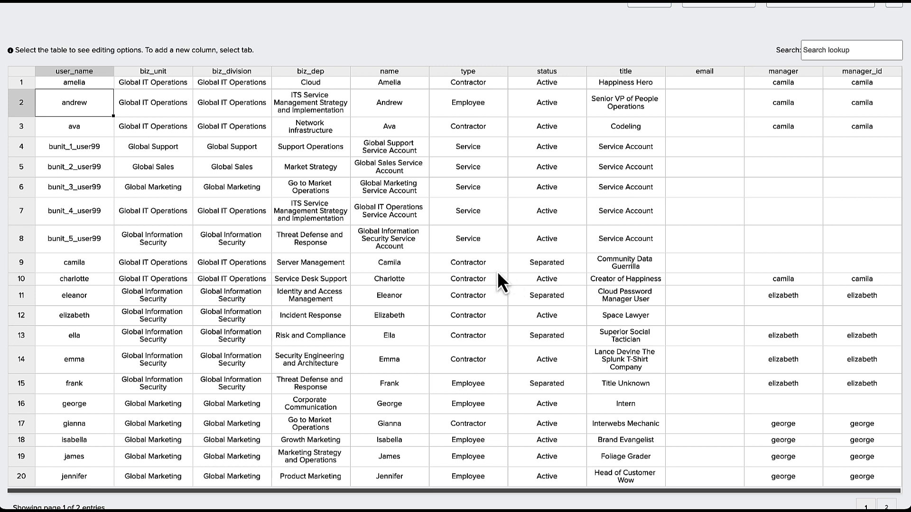
pyautogui.moveTo(70, 146); pyautogui.dragTo(89, 253)
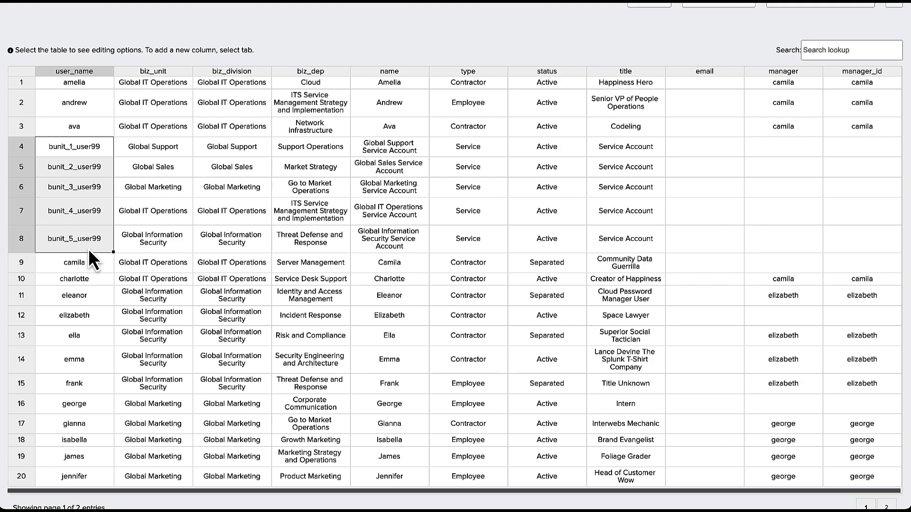
pyautogui.scroll(-3, 91, 259)
pyautogui.scroll(5, 89, 249)
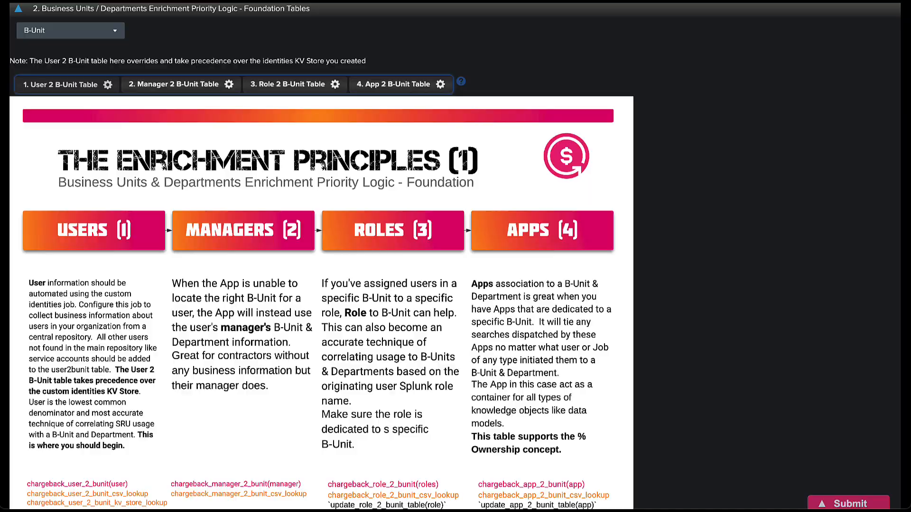
pyautogui.scroll(5, 167, 69)
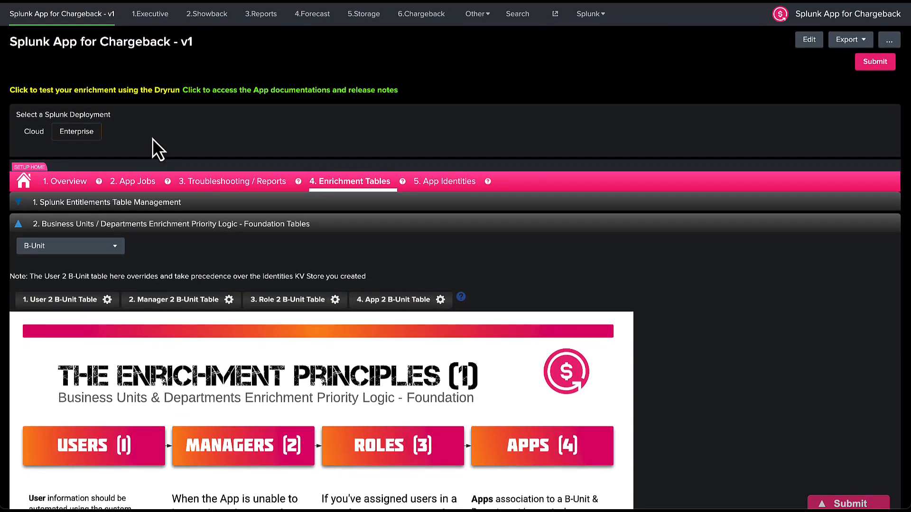
# From the '2. App Jobs' tab, follow the link to the app documentation and release notes.
pyautogui.click(132, 186)
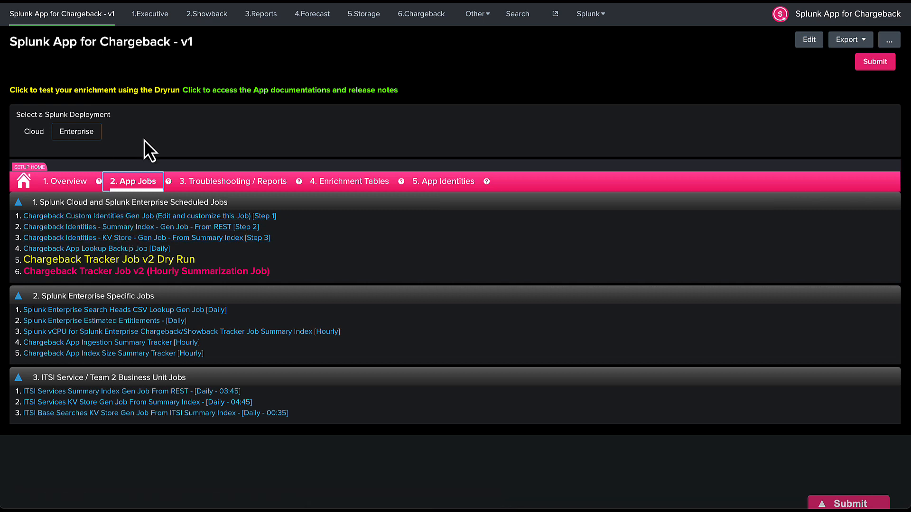
pyautogui.click(262, 92)
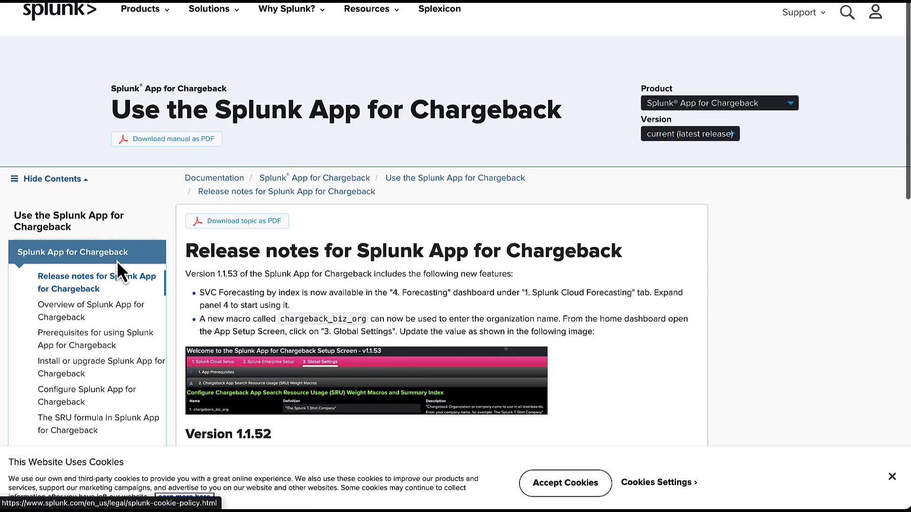
# Open the 'Configure Splunk App for Chargeback' page from the docs sidebar.
pyautogui.scroll(-2, 116, 261)
pyautogui.scroll(-2, 118, 270)
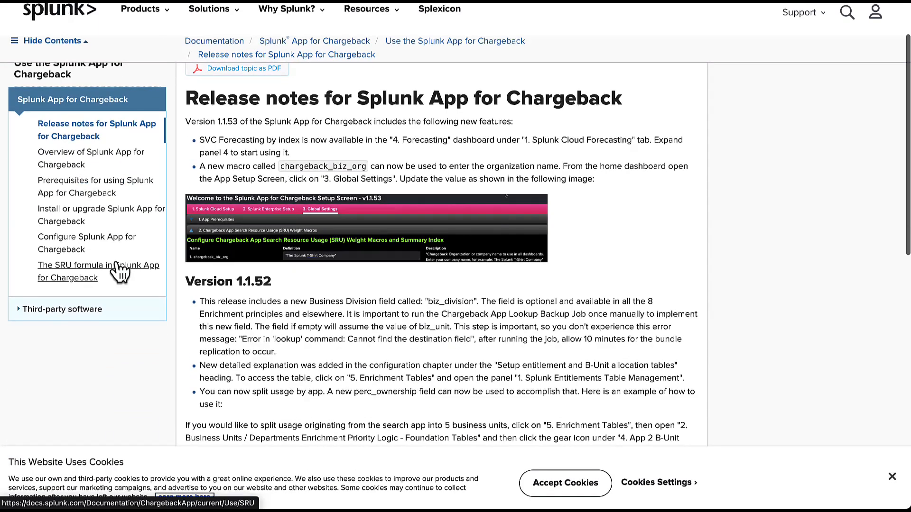
pyautogui.click(75, 250)
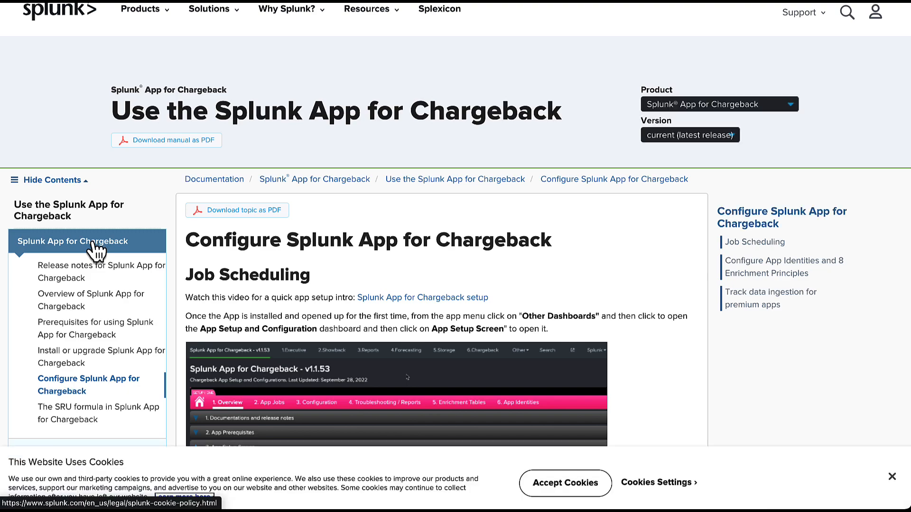
# Read down the guide to the identities and enrichment field mapping steps with eleven custom identity fields.
pyautogui.scroll(-5, 305, 315)
pyautogui.scroll(-10, 305, 316)
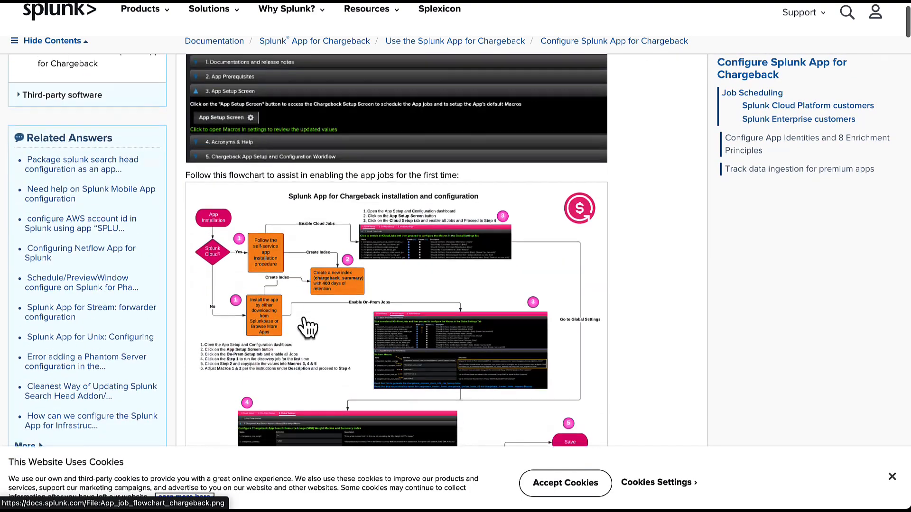
pyautogui.scroll(-4, 305, 317)
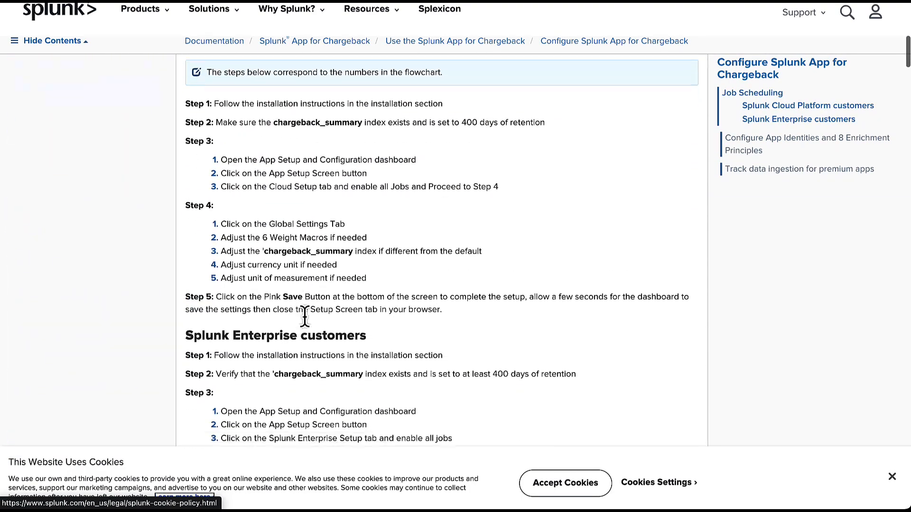
pyautogui.scroll(-8, 348, 297)
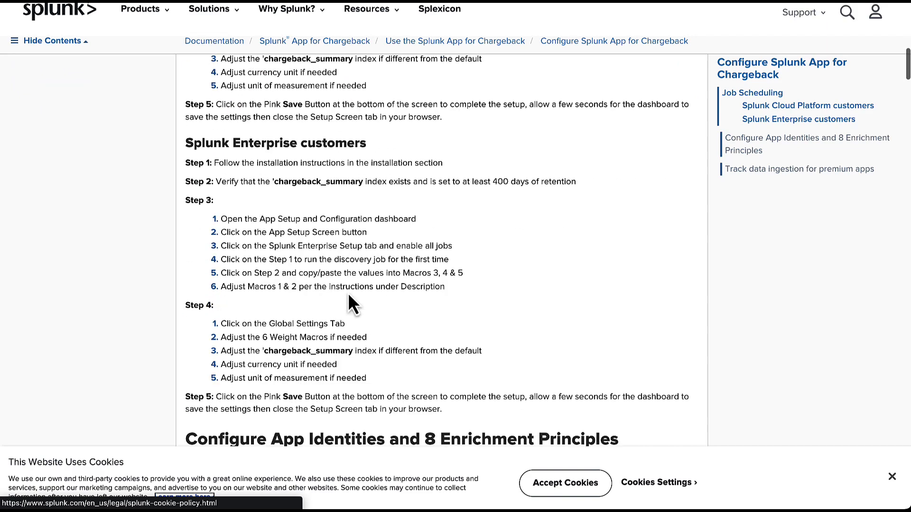
pyautogui.scroll(-8, 332, 260)
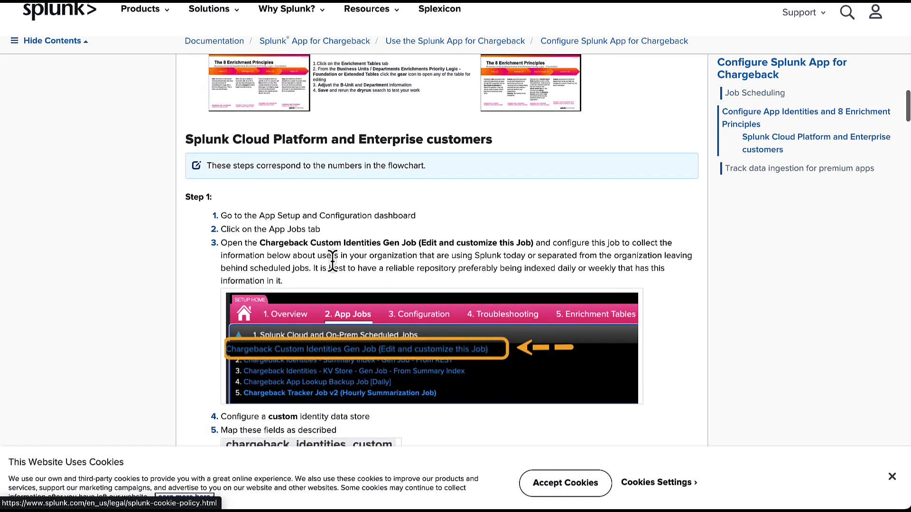
pyautogui.scroll(-3, 332, 261)
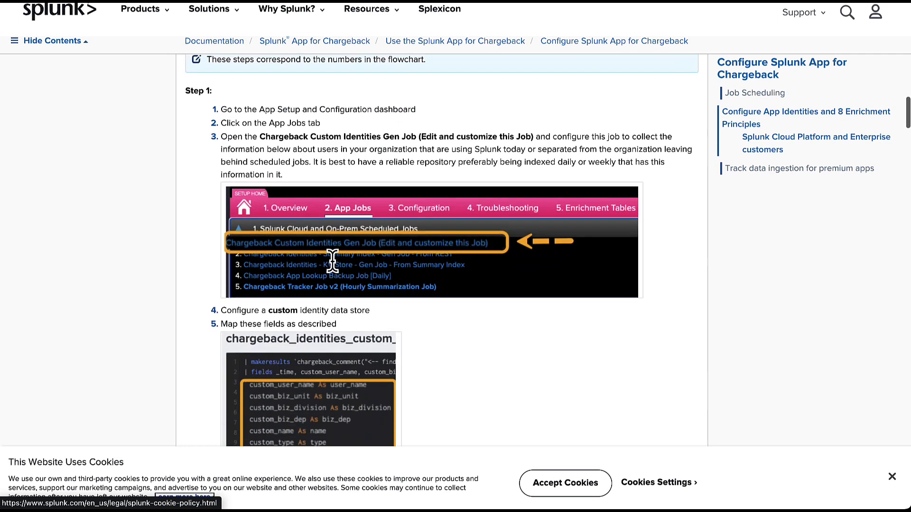
pyautogui.scroll(1, 337, 140)
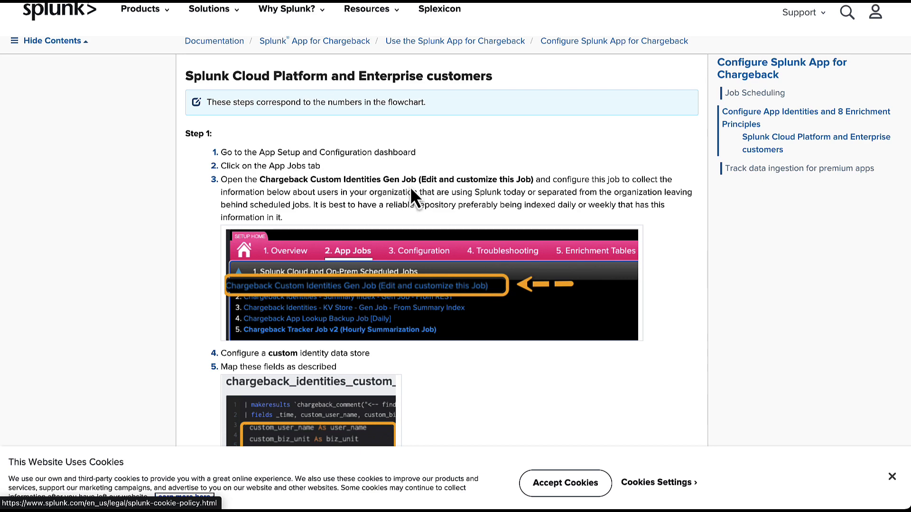
pyautogui.scroll(-3, 416, 197)
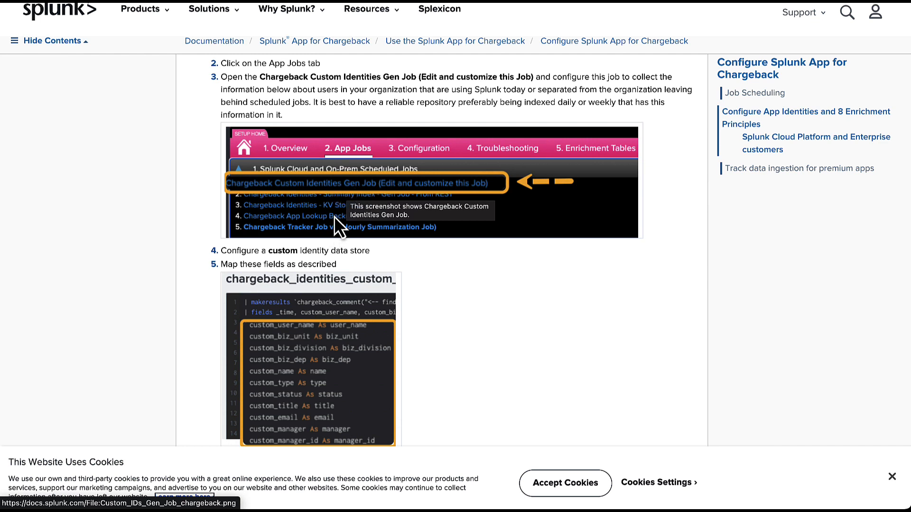
pyautogui.scroll(-1, 332, 228)
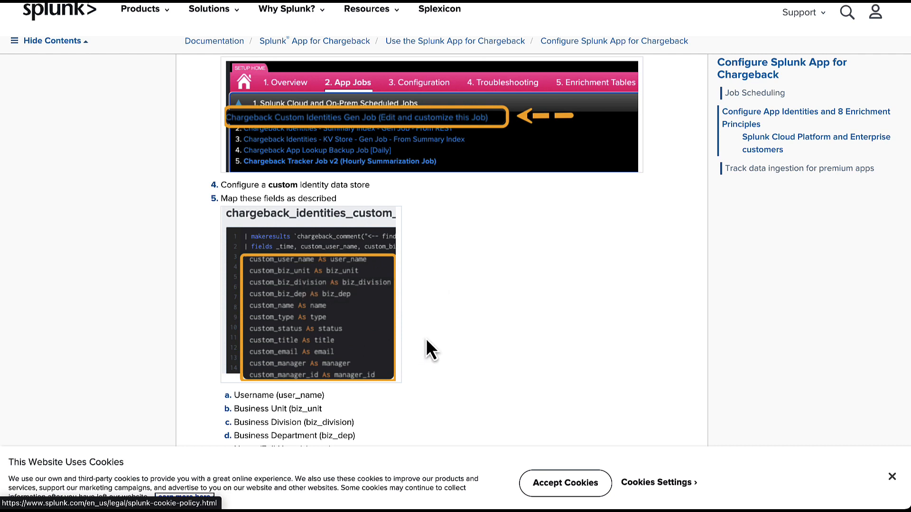
pyautogui.scroll(-5, 426, 338)
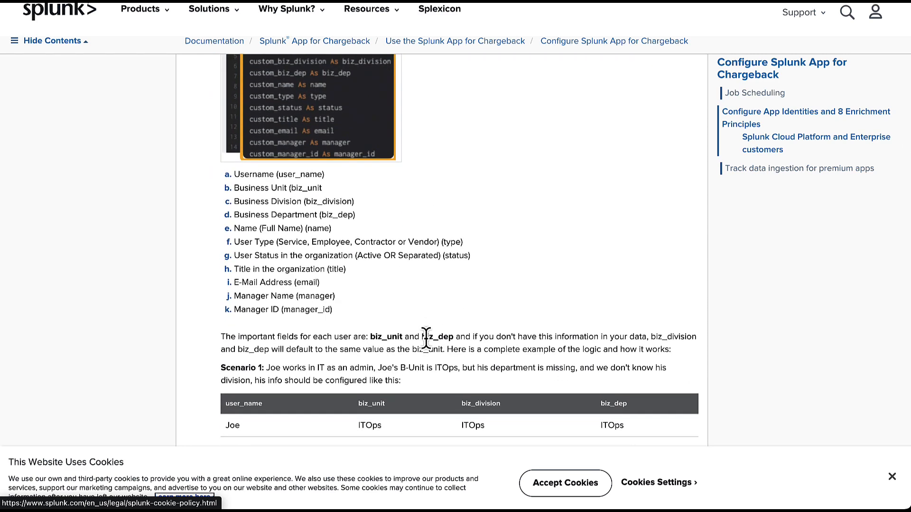
pyautogui.scroll(-1, 426, 338)
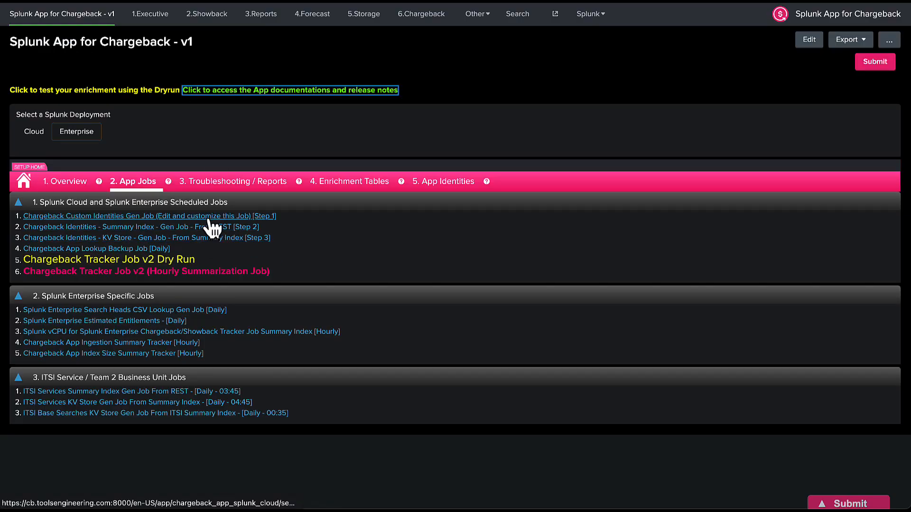
# Review the Custom Identities Gen Job's comment and field-rename block, then return to the setup dashboard.
pyautogui.click(209, 217)
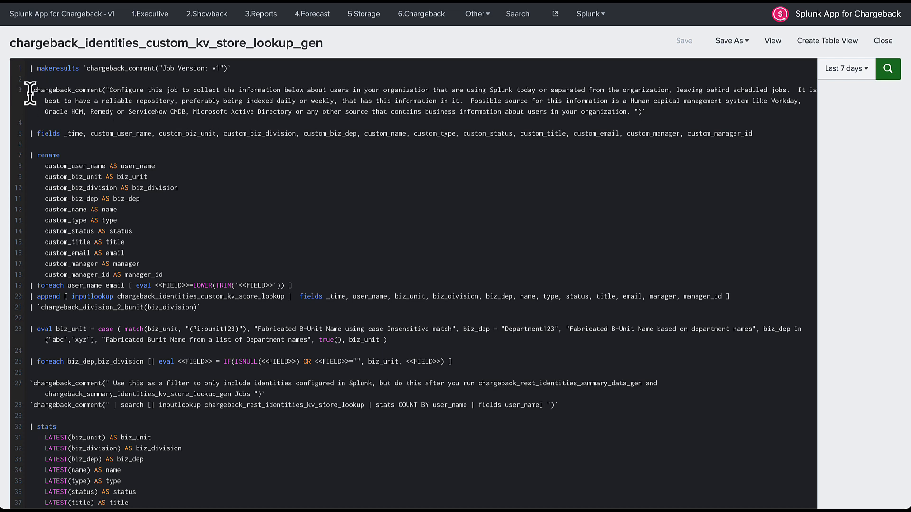
pyautogui.moveTo(28, 90); pyautogui.dragTo(95, 122)
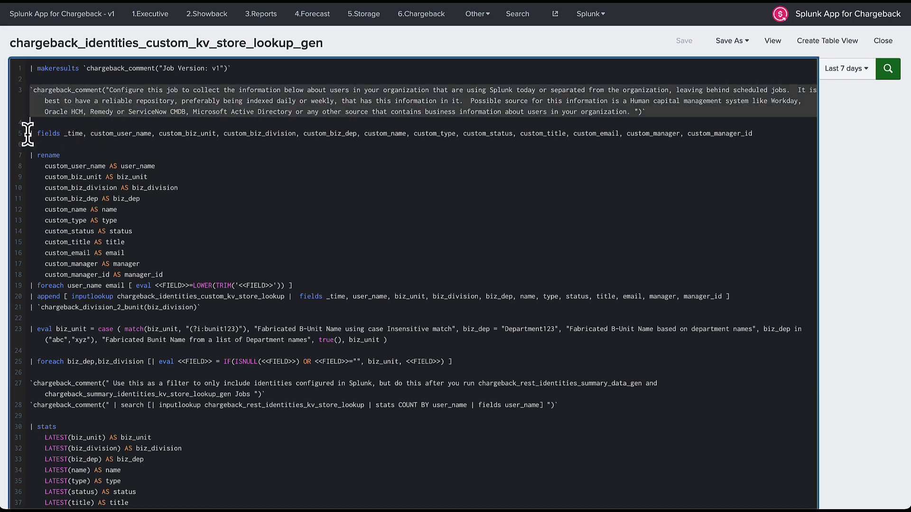
pyautogui.moveTo(44, 164); pyautogui.dragTo(166, 275)
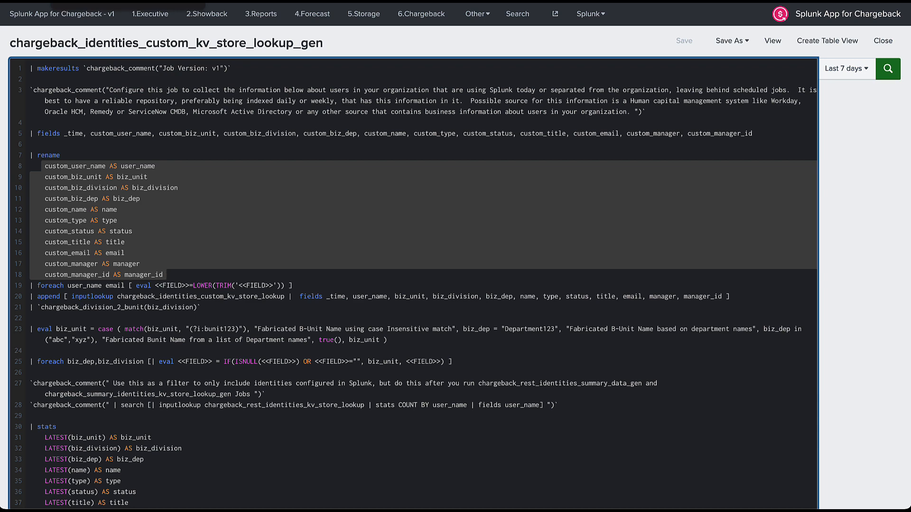
pyautogui.click(95, 1)
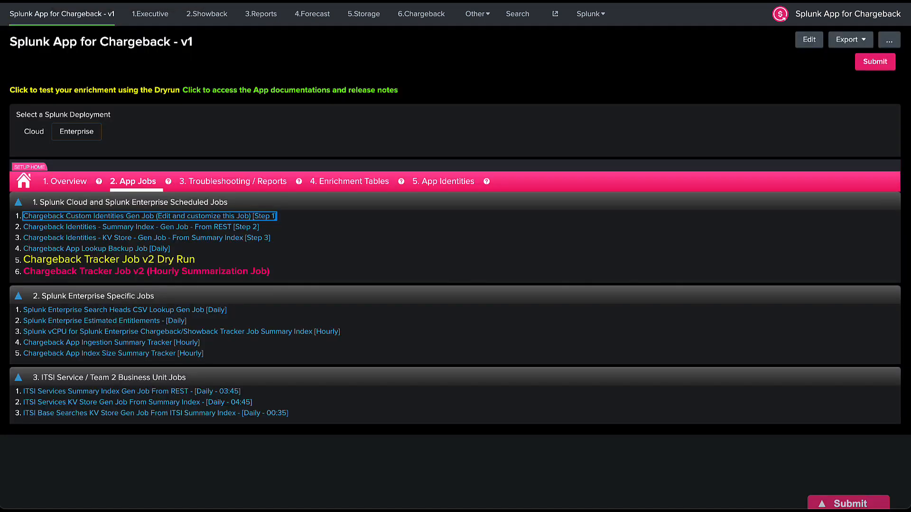
# Show the '3. Troubleshooting / Reports' tab with the Complete App Search Repository.
pyautogui.click(231, 192)
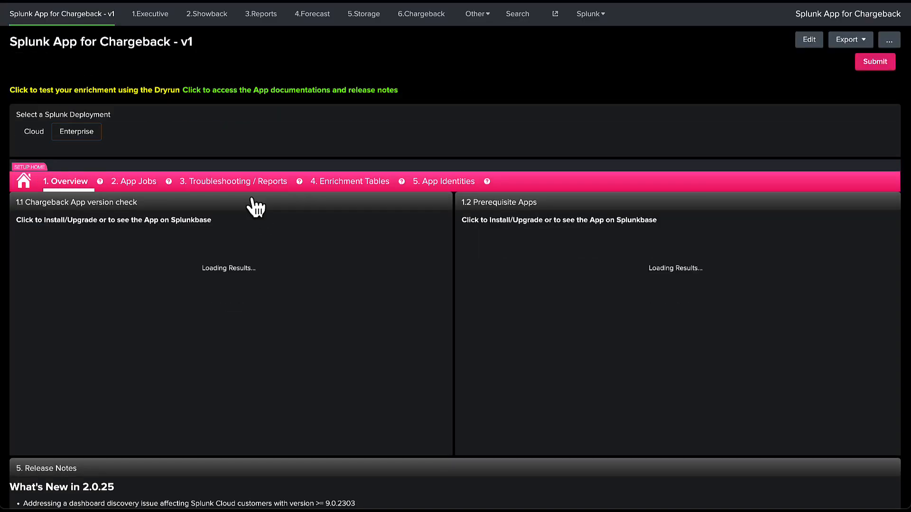
pyautogui.click(249, 183)
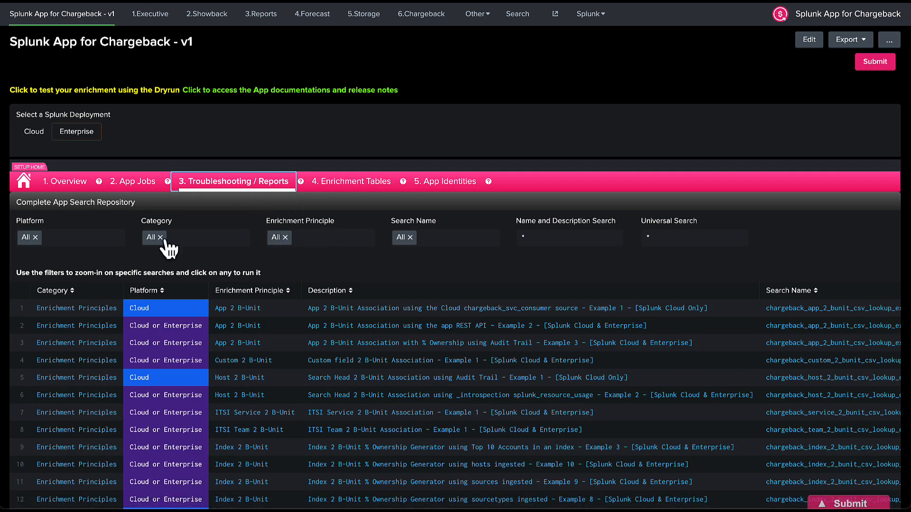
# Filter the repository to the User 2 B-Unit principle and open Microsoft Active Directory Example 4.
pyautogui.click(319, 239)
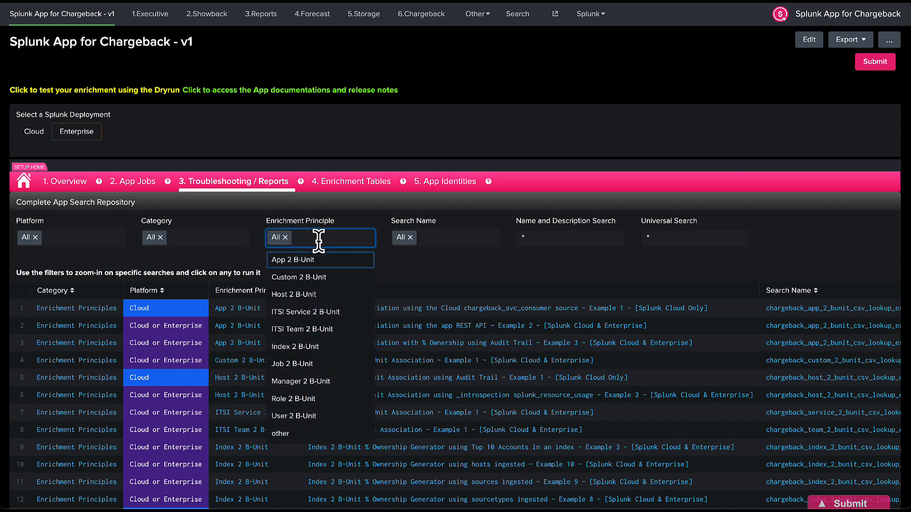
pyautogui.click(317, 417)
pyautogui.click(877, 66)
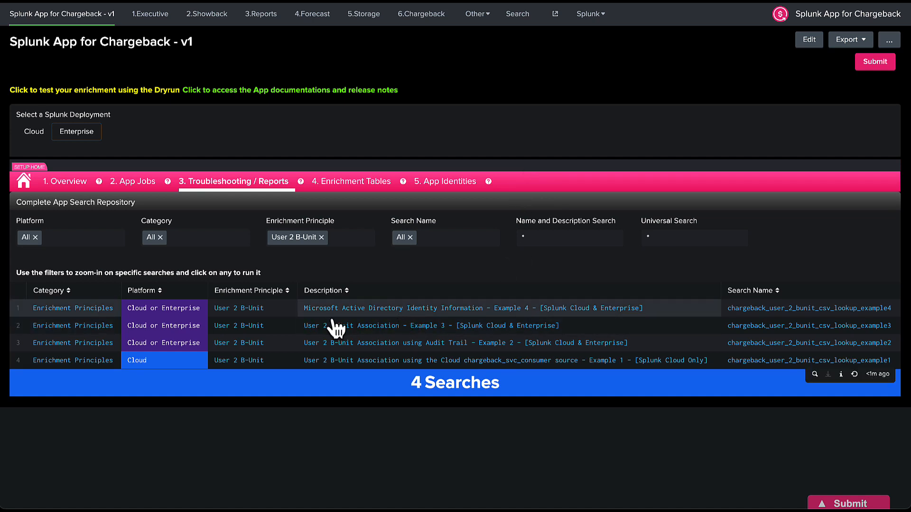
pyautogui.click(506, 310)
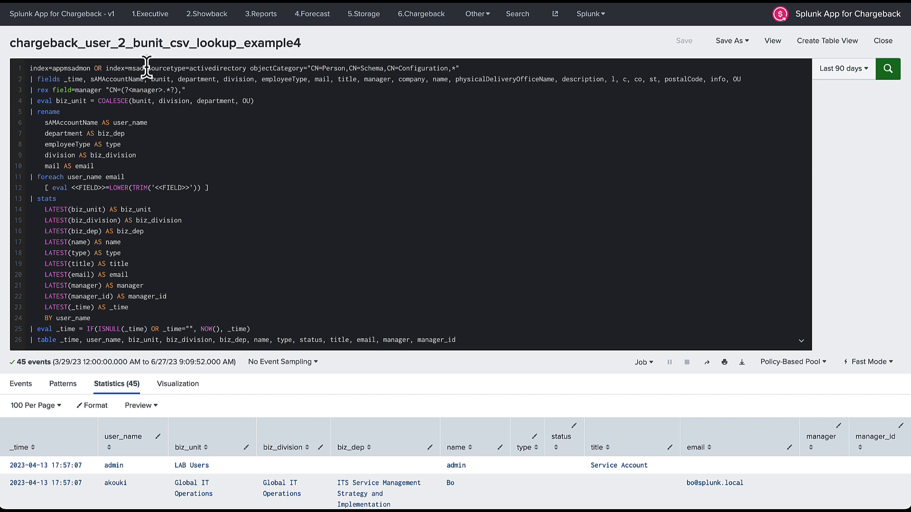
# Highlight the msad/appmsadmon index, activedirectory sourcetype and objectCategory person terms, then select query lines 2–26.
pyautogui.moveTo(148, 72); pyautogui.dragTo(249, 71)
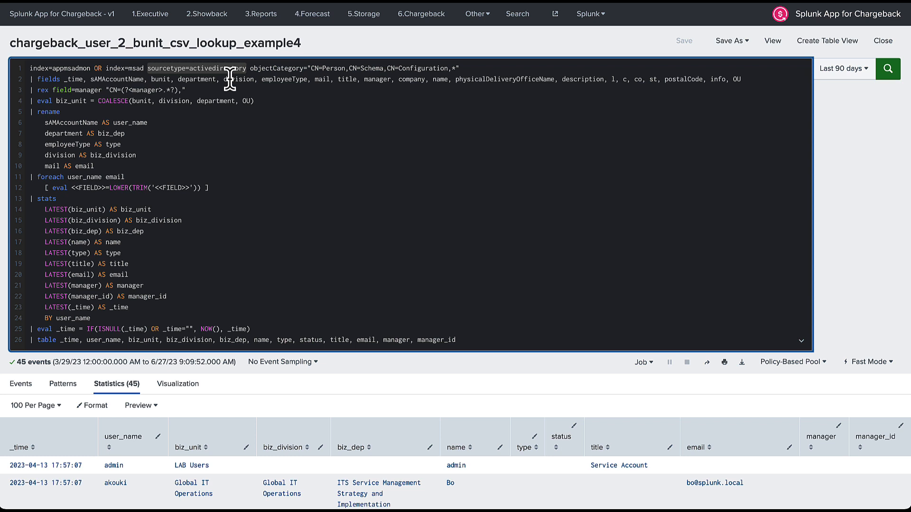
pyautogui.click(138, 71)
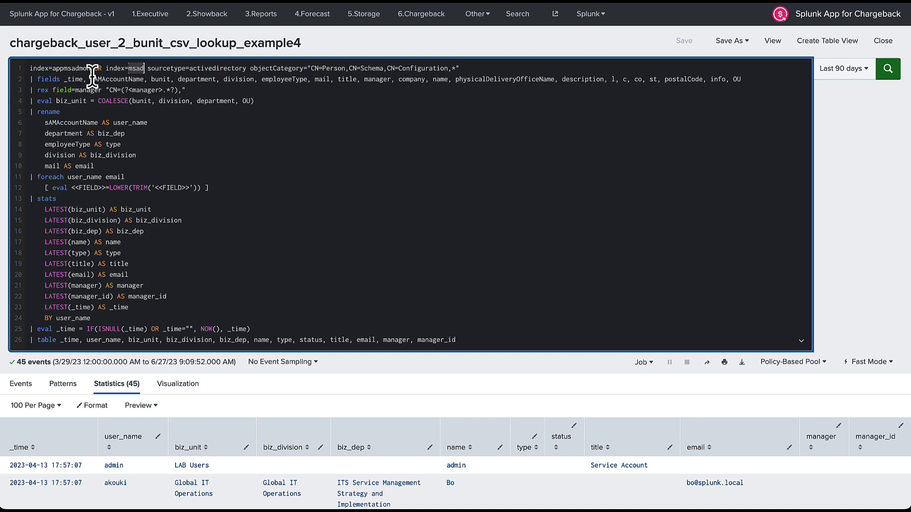
pyautogui.doubleClick(74, 68)
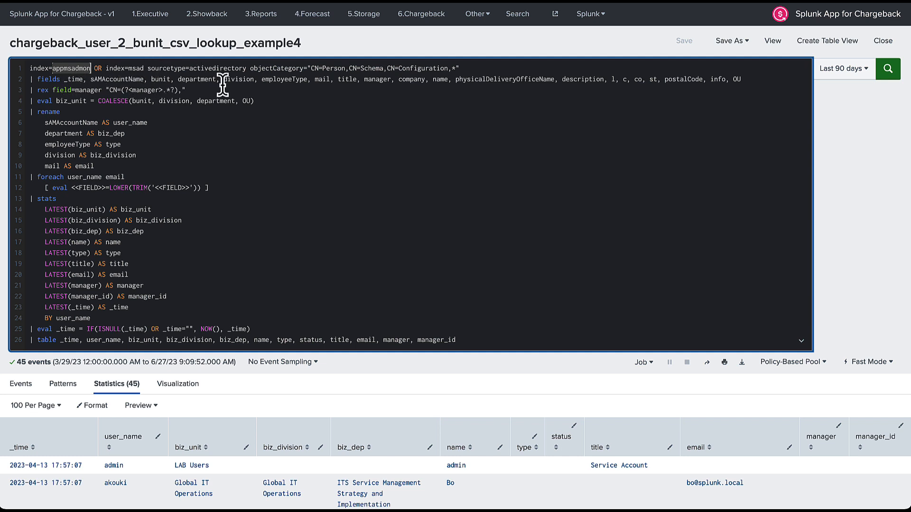
pyautogui.doubleClick(279, 68)
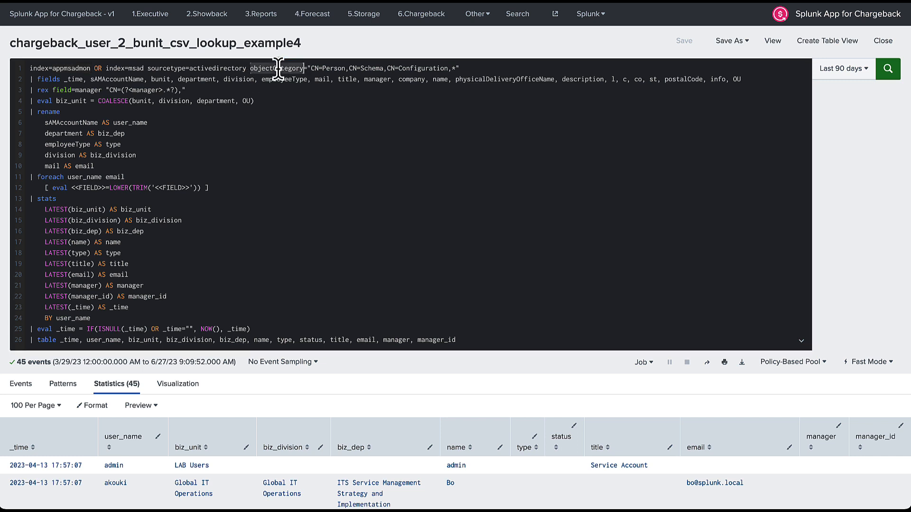
pyautogui.click(307, 70)
pyautogui.moveTo(308, 68); pyautogui.dragTo(455, 68)
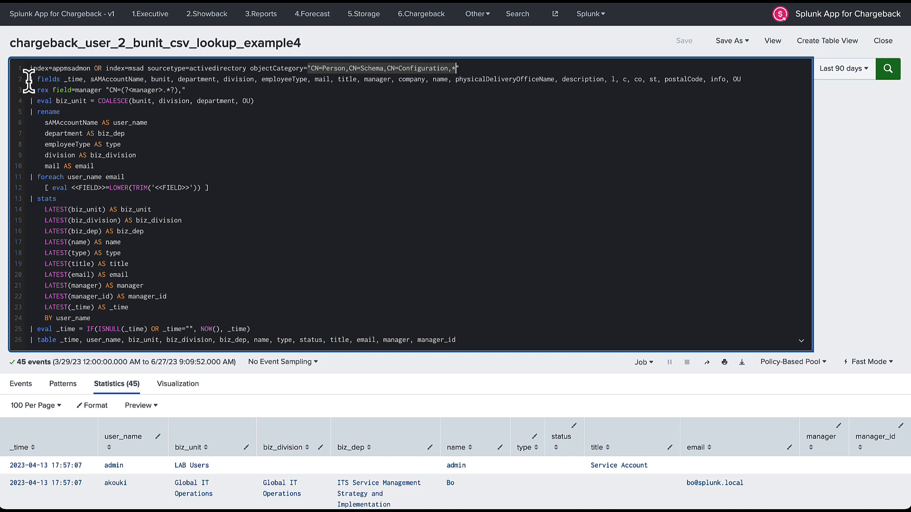
pyautogui.moveTo(29, 83); pyautogui.dragTo(147, 399)
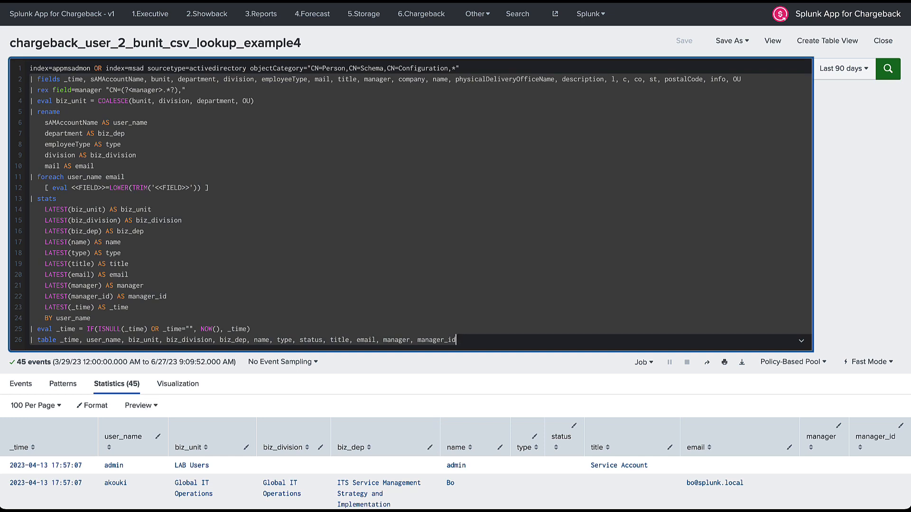
# Delete query lines 2–26 and rerun the base search in Smart Mode over the Last 90 days.
pyautogui.press('BackSpace')
pyautogui.press('Return')
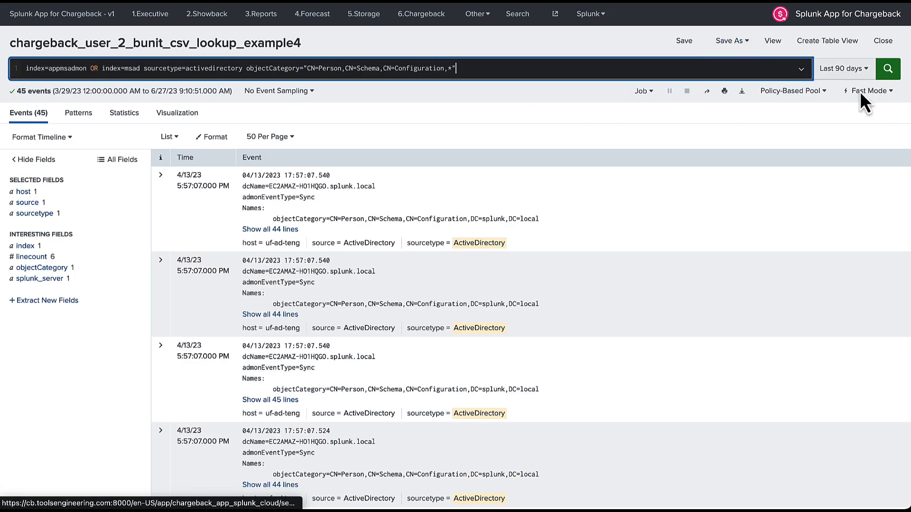
pyautogui.click(860, 91)
pyautogui.click(737, 159)
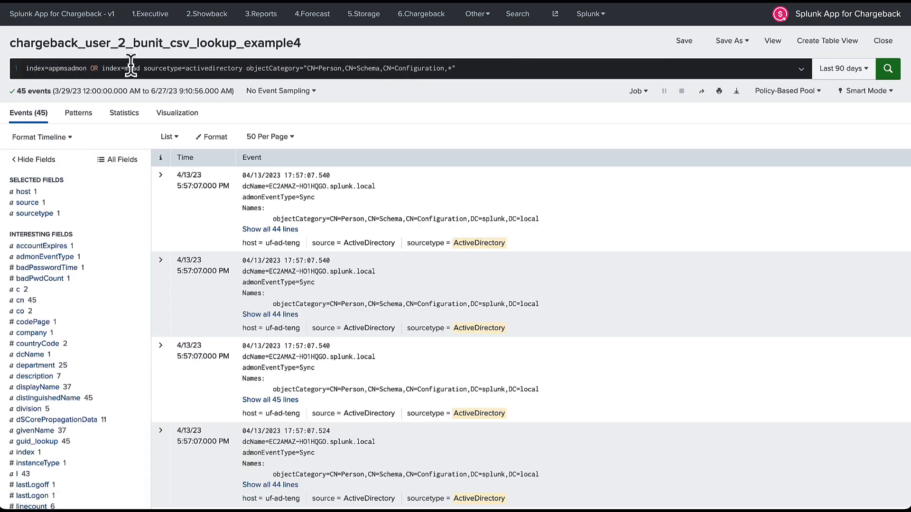
pyautogui.click(849, 68)
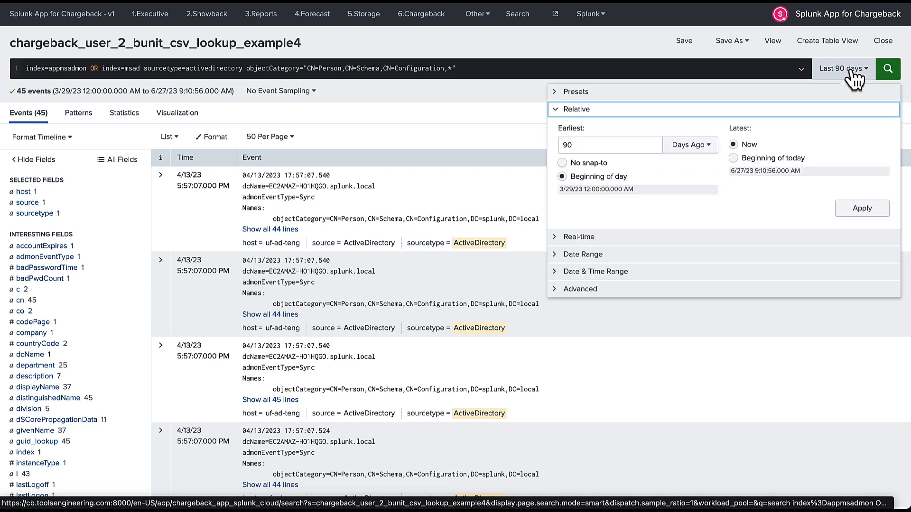
pyautogui.click(853, 71)
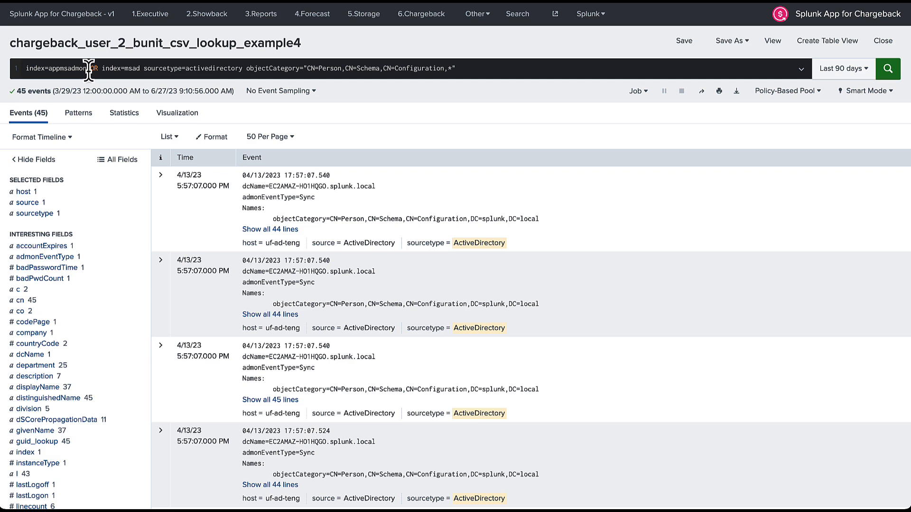
# View value summaries for description, department, company, displayName, division, mail and name.
pyautogui.scroll(-3, 35, 230)
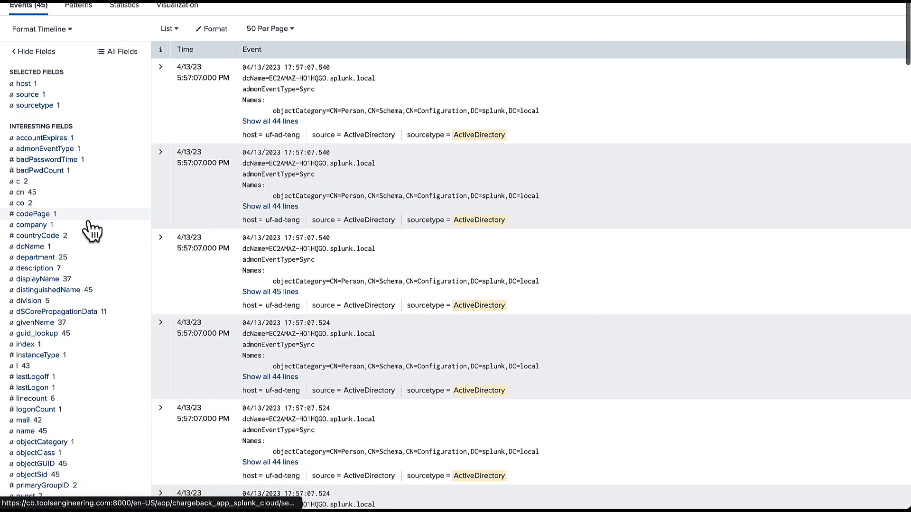
pyautogui.scroll(-2, 90, 227)
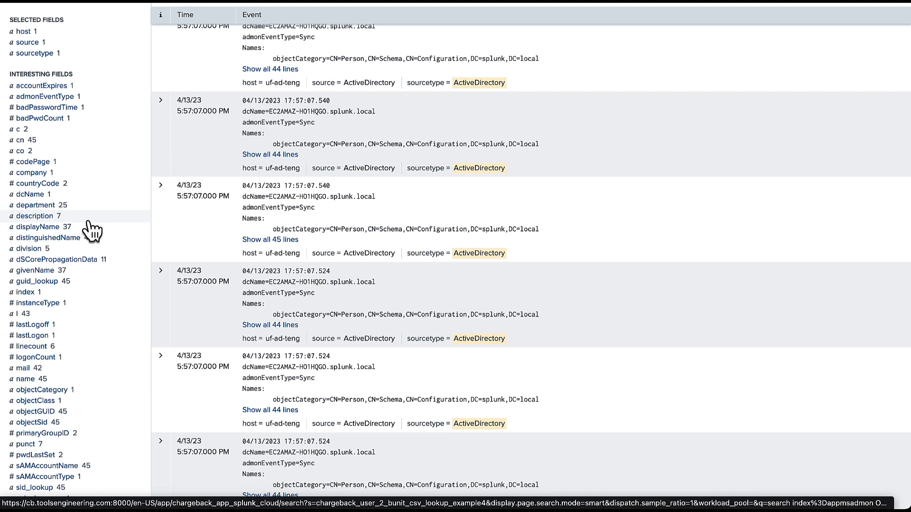
pyautogui.click(49, 216)
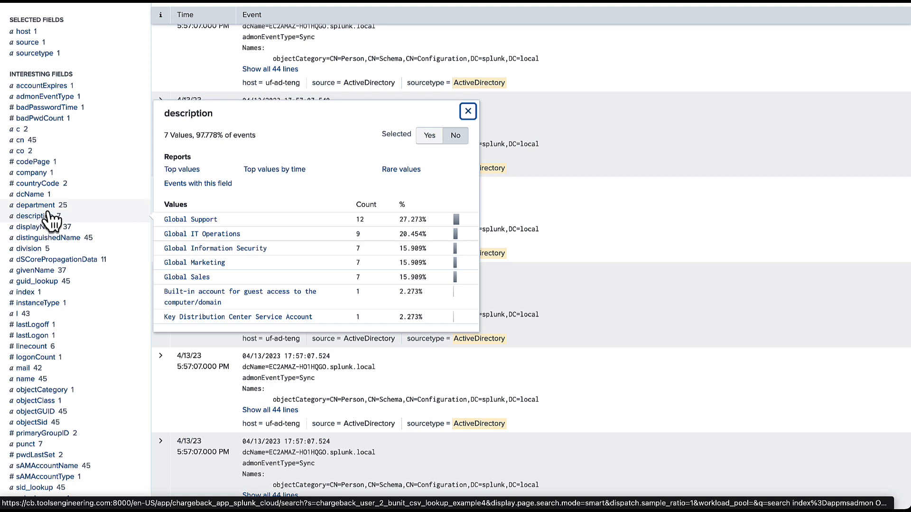
pyautogui.click(50, 210)
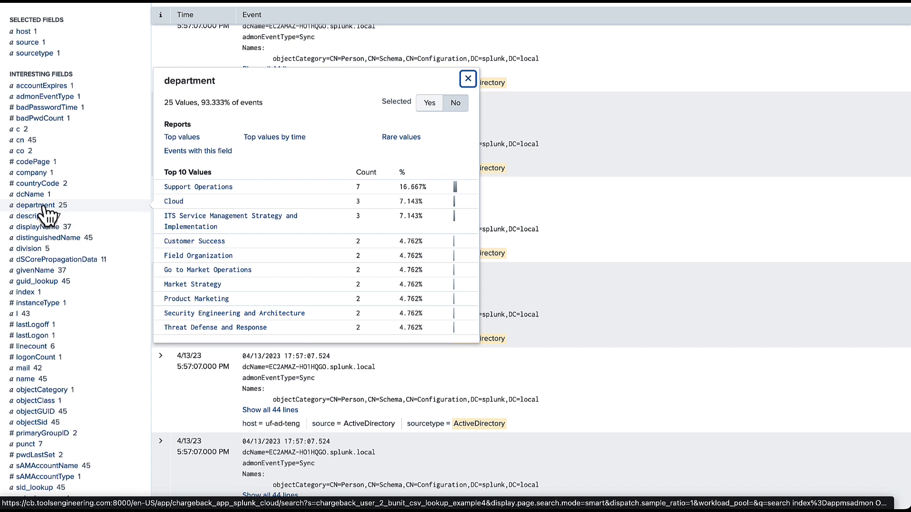
pyautogui.click(38, 173)
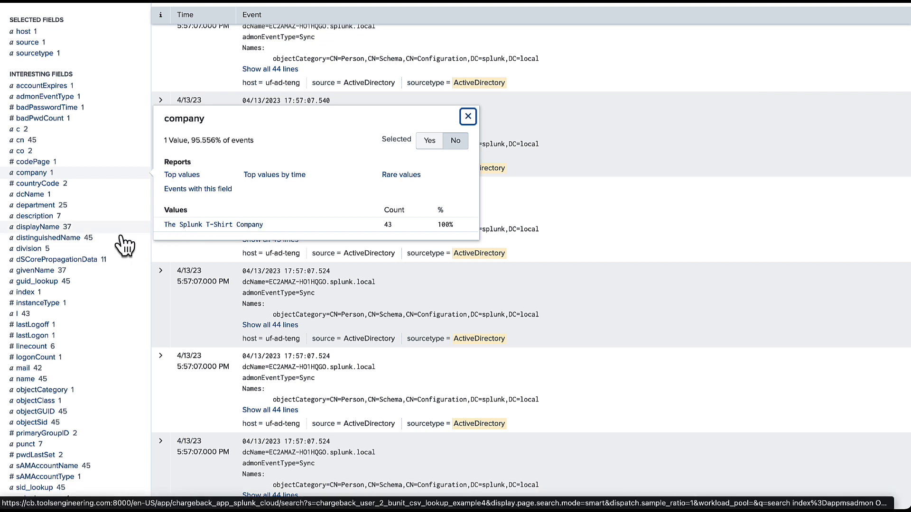
pyautogui.click(72, 228)
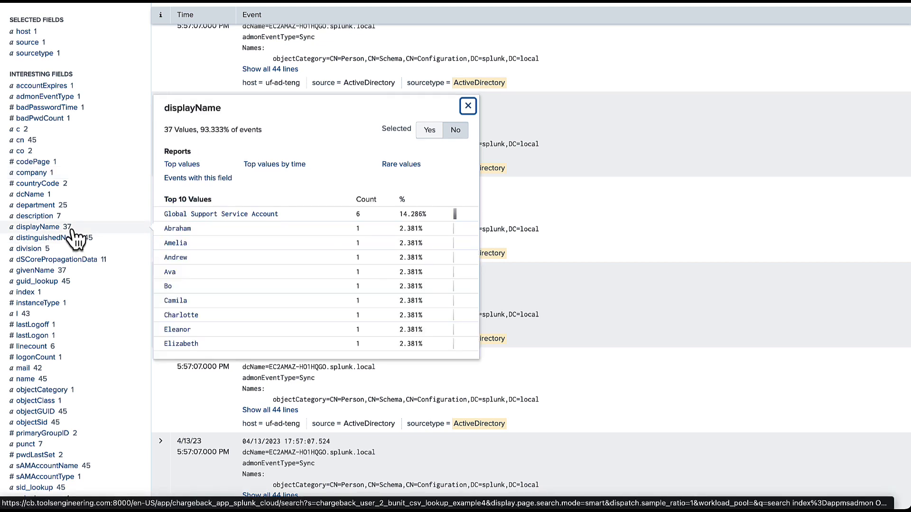
pyautogui.click(37, 252)
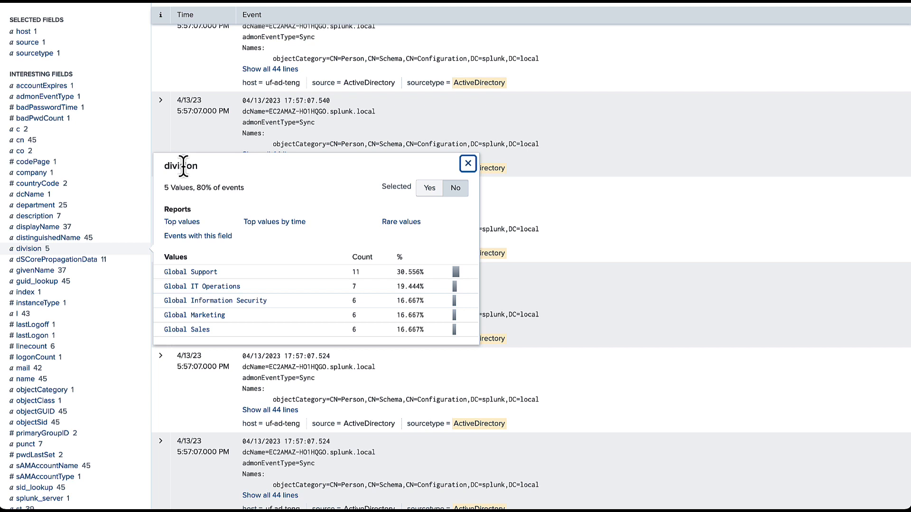
pyautogui.click(30, 370)
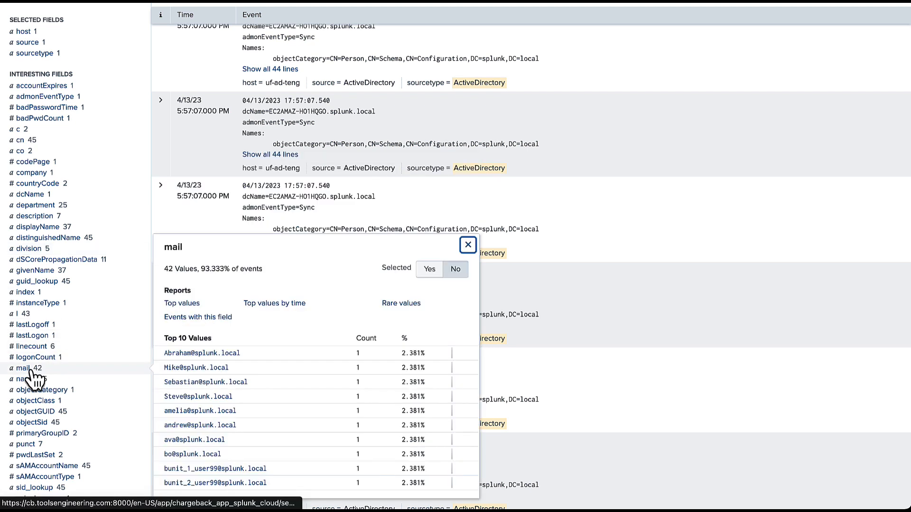
pyautogui.click(28, 380)
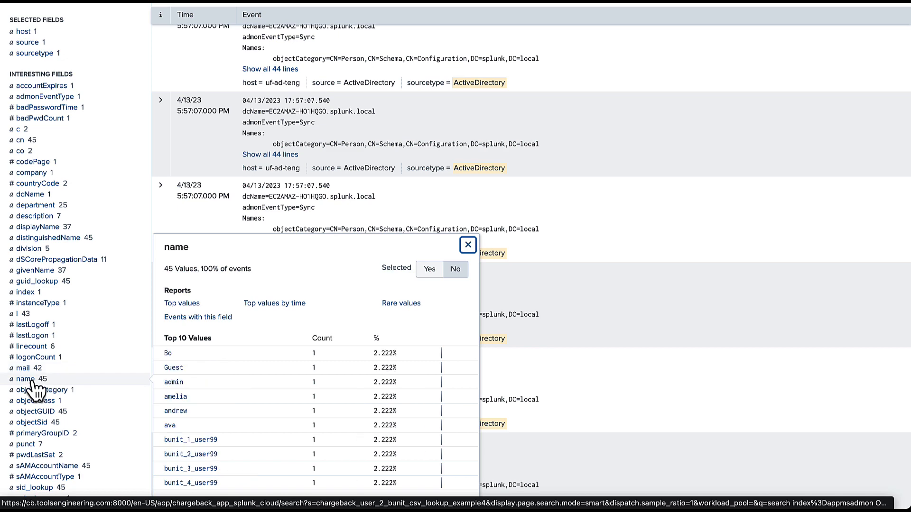
# Inspect the sAMAccountName summary: 45 account names, each appearing once at 2.222%.
pyautogui.scroll(2, 28, 254)
pyautogui.scroll(-5, 29, 198)
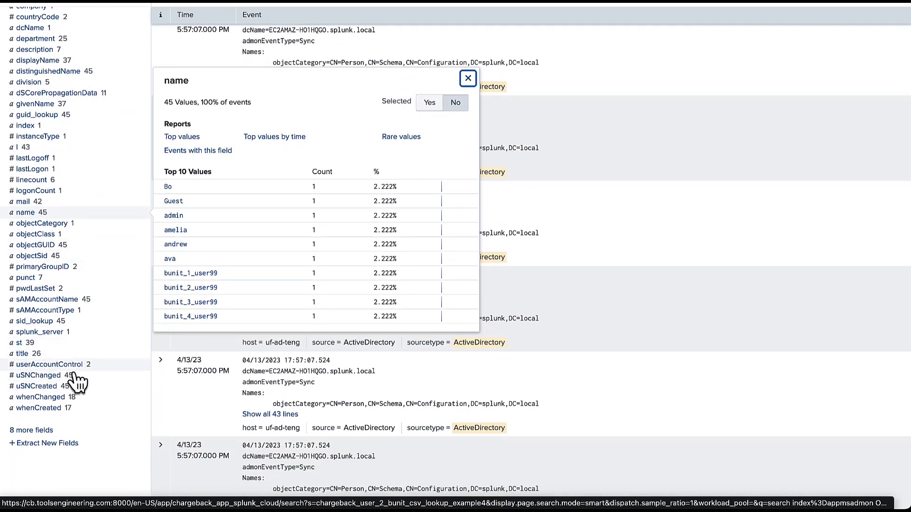
pyautogui.click(76, 368)
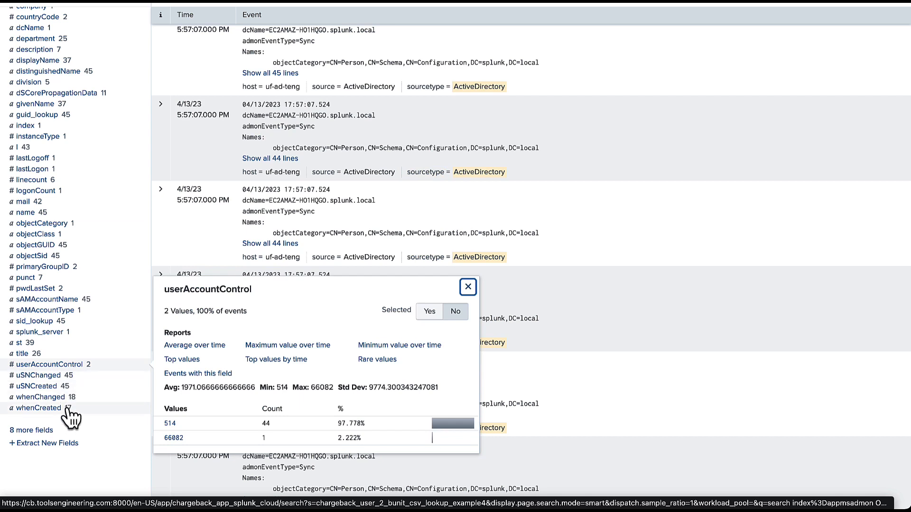
pyautogui.click(71, 300)
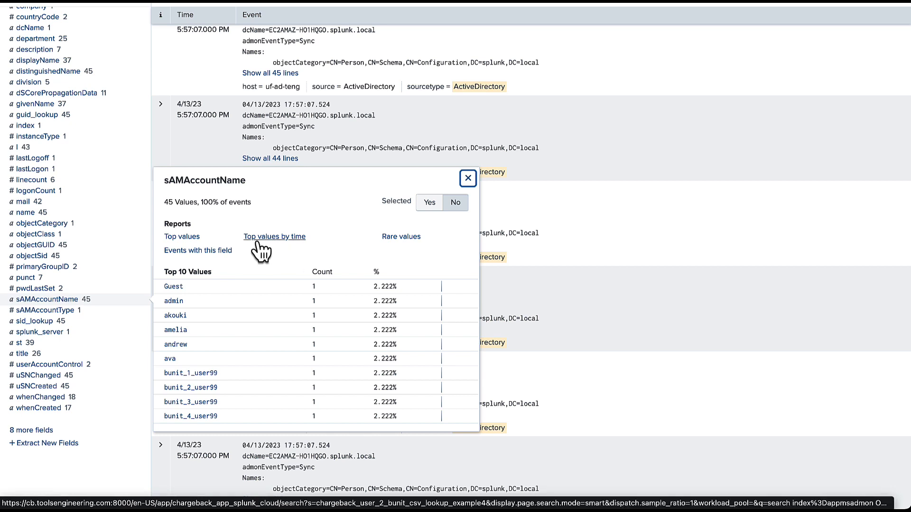
pyautogui.doubleClick(202, 180)
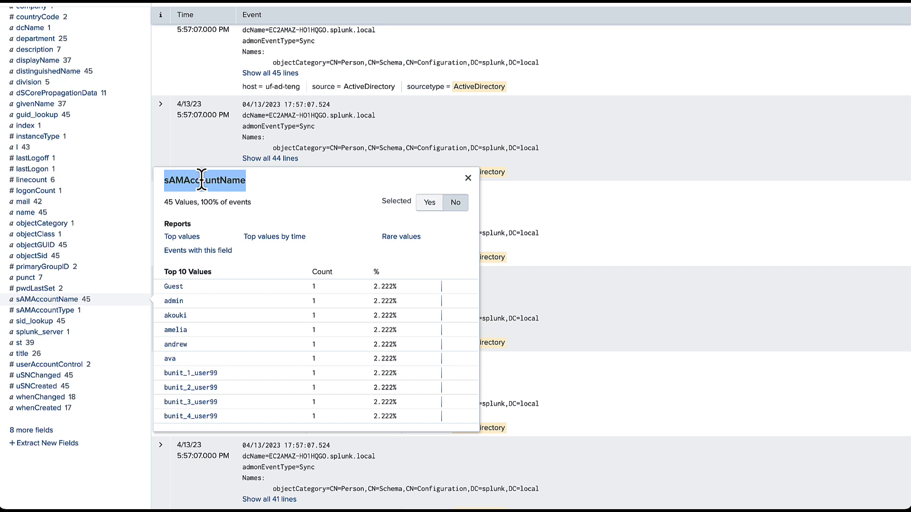
pyautogui.scroll(1, 202, 180)
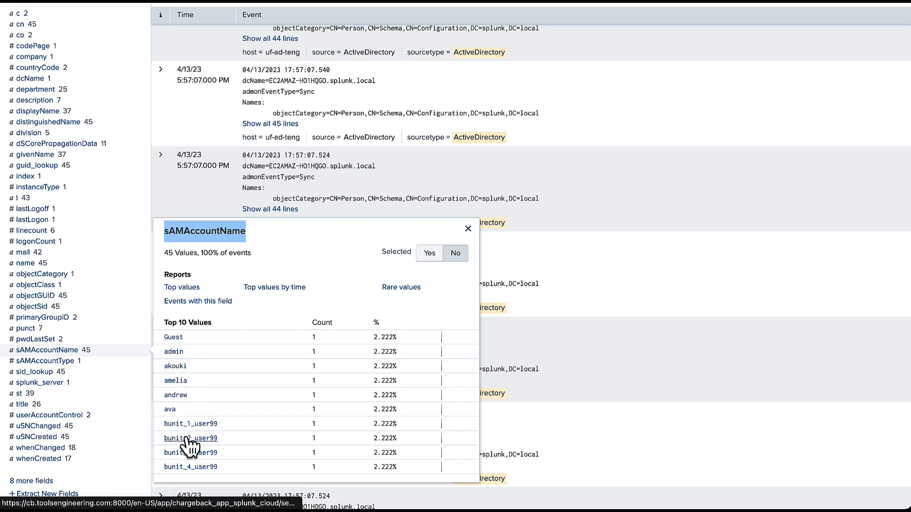
pyautogui.scroll(-1, 185, 444)
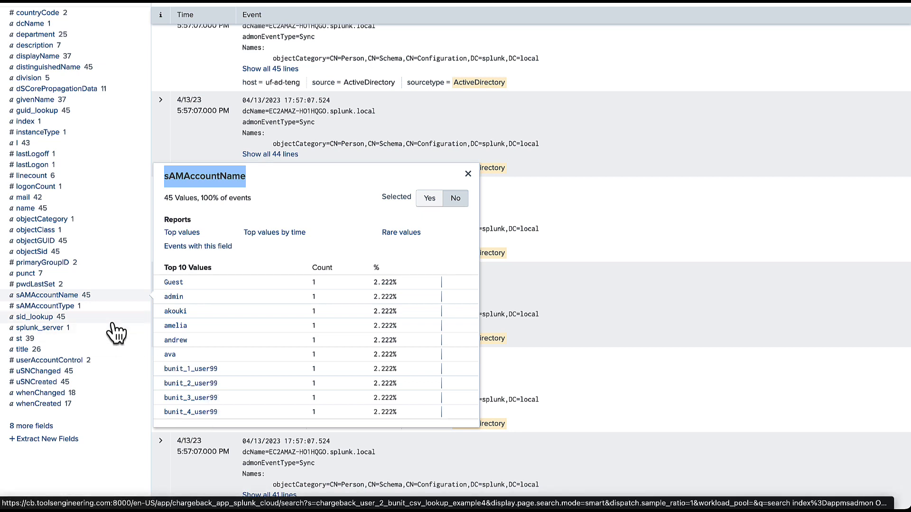
pyautogui.scroll(1, 116, 331)
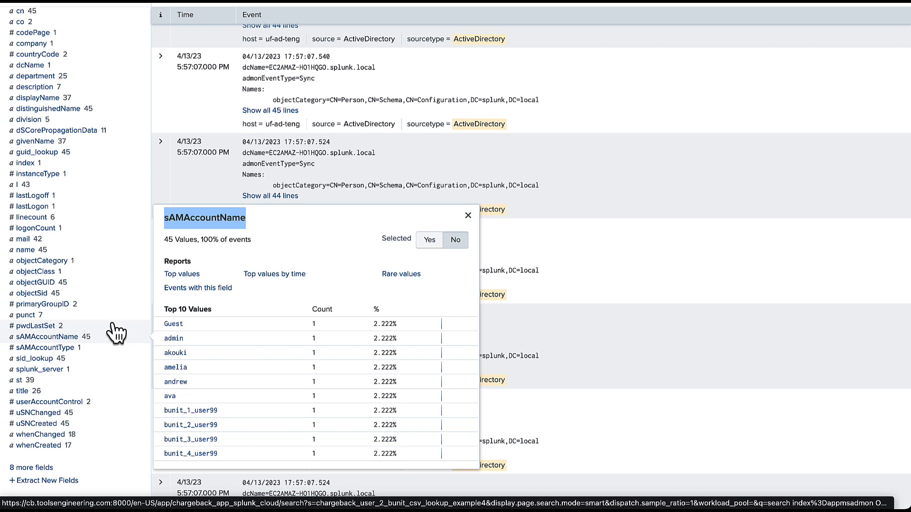
pyautogui.scroll(7, 116, 331)
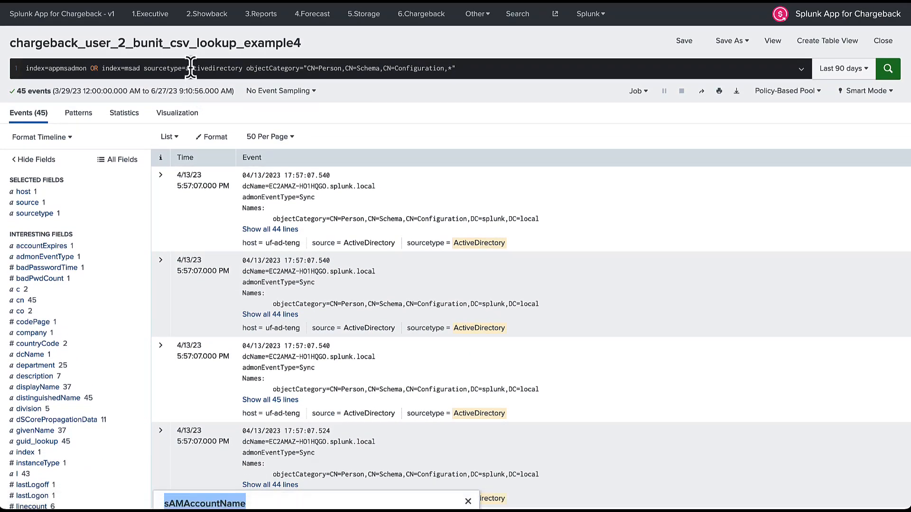
# Paste the field-mapping pipeline into the search and review its manager and CN extraction.
pyautogui.click(190, 67)
pyautogui.write('| fields _time, sAMAccountName, bunit, department, division, employeeType, mail, title, manager, company, name, physicalDeliveryOfficeName, description, l, c, co, st, postalCode, info, OU | rex field=manager "CN=(?<manager>.*?)," | eval biz_unit = COALESCE(bunit, division, department, OU) | rename     sAMAccountName AS user_name     department AS biz_dep     employeeType AS type     division AS biz_division     mail AS email | foreach user_name email     [ eval <<FIELD>>=LOWER(TRIM(\'<<FIELD>>\')) ] | stats     LATEST(biz_unit) AS biz_unit     LATEST(biz_division) AS biz_division     LATEST(biz_dep) AS biz_dep     LATEST(name) AS name     LATEST(type) AS type     LATEST(title) AS title     LATEST(email) AS email     LATEST(manager) AS manager     LATEST(manager_id) AS manager_id     LATEST(_time) AS _time     BY user_name | eval _time = IF(ISNULL(_time) OR _time="", NOW(), _time) | table _time, user_name, biz_unit, biz_division, biz_dep, name, type, status, title, email, manager, manager_id')
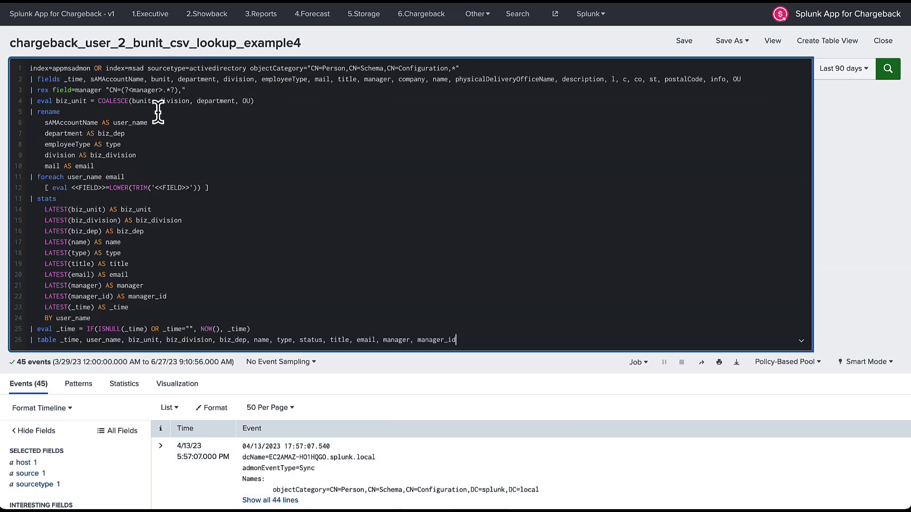
pyautogui.click(84, 91)
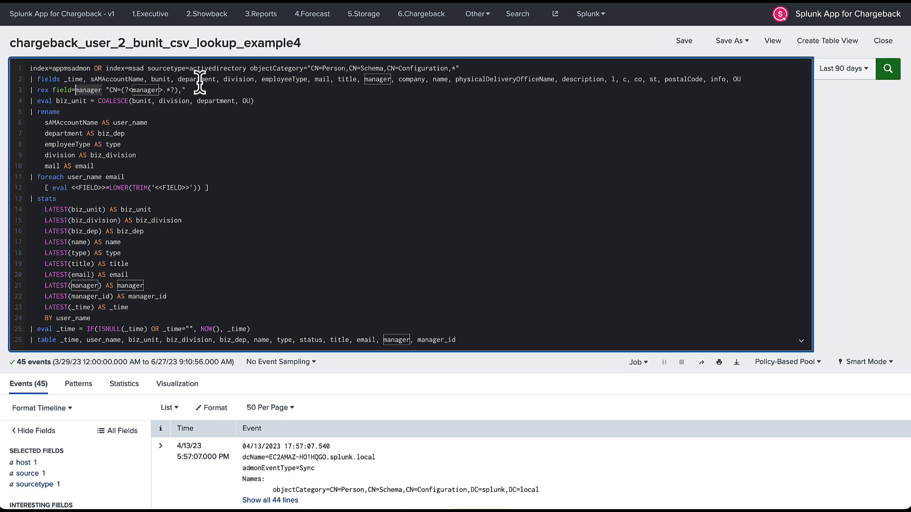
pyautogui.click(147, 93)
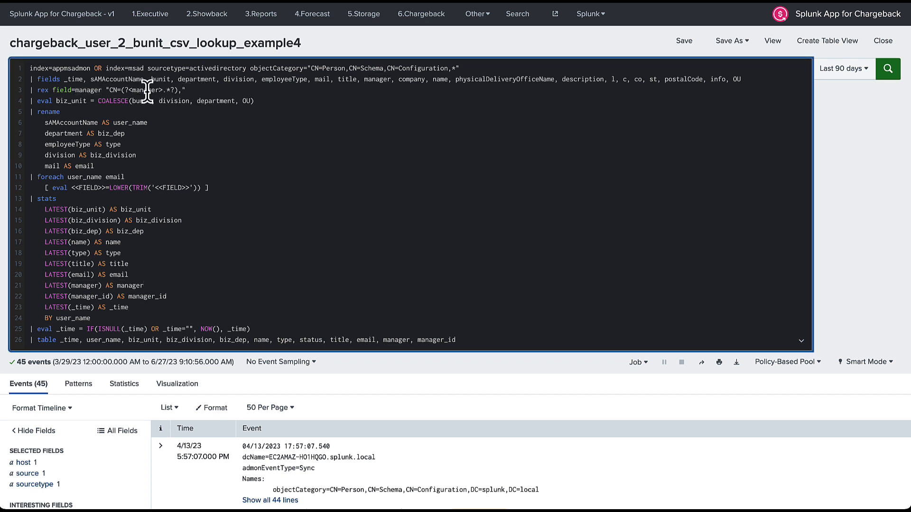
pyautogui.click(116, 93)
# Review where biz_dep, user_name and type are used in the lookup-gen search.
pyautogui.doubleClick(115, 133)
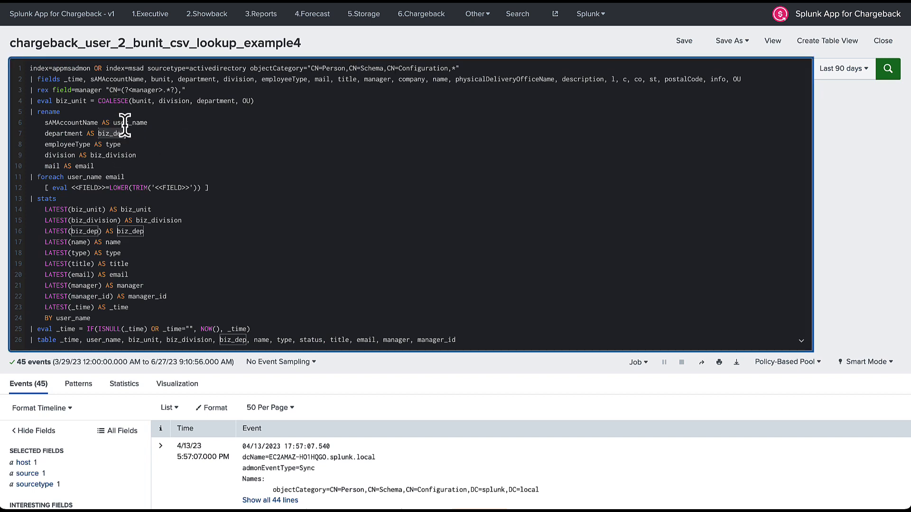
pyautogui.doubleClick(124, 122)
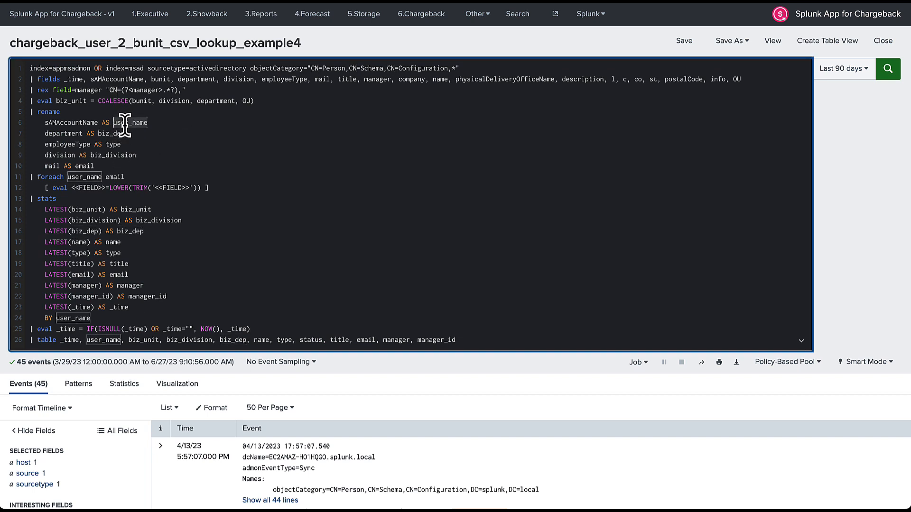
pyautogui.doubleClick(114, 144)
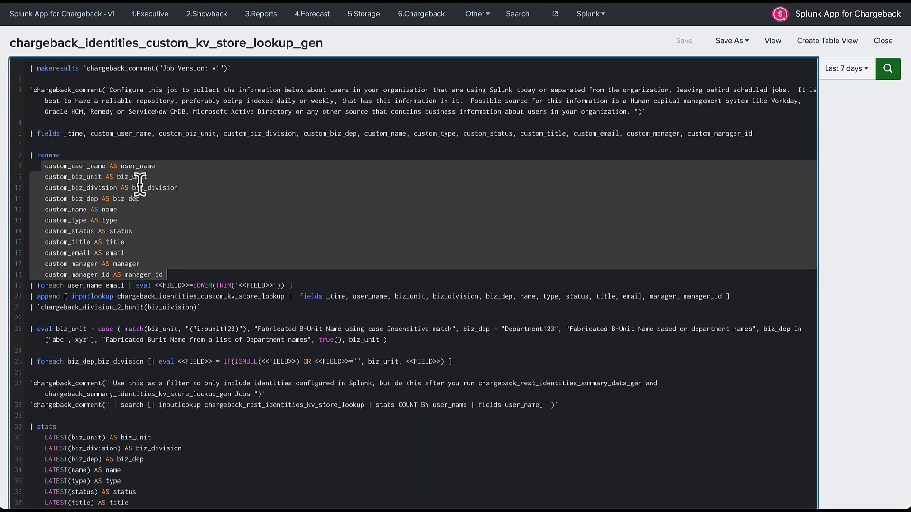
# Return to the example4 field-mapping query, ready to run it.
pyautogui.doubleClick(128, 232)
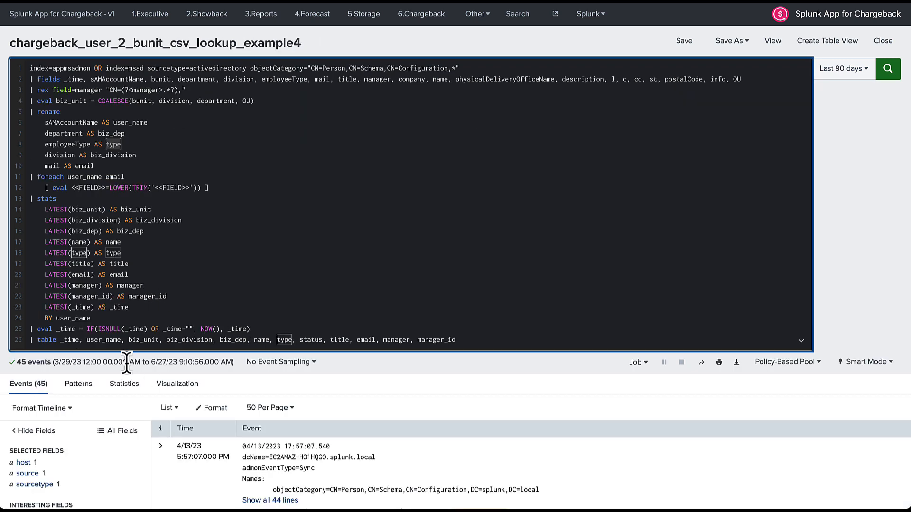
pyautogui.click(148, 329)
pyautogui.scroll(-1, 146, 335)
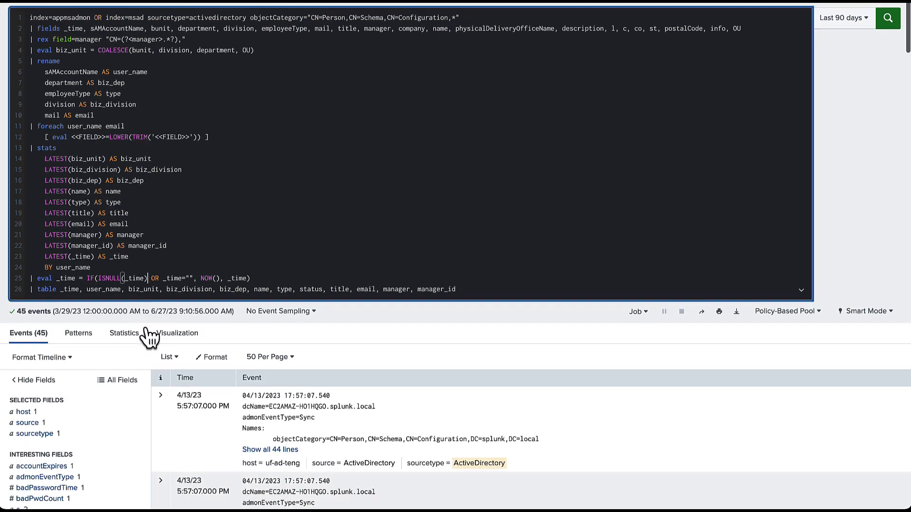
# Run the extended search and review the 45 rows with biz_unit, biz_division and biz_dep.
pyautogui.press('Return')
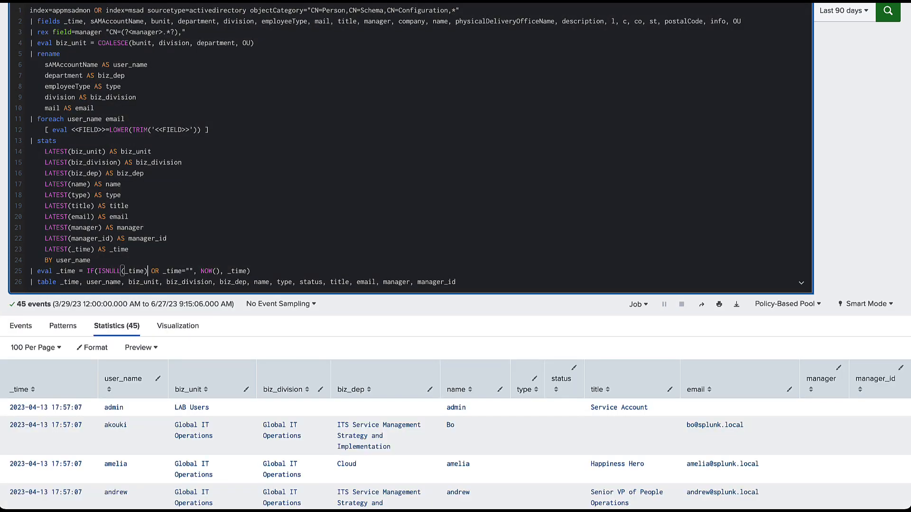
pyautogui.scroll(-2, 369, 140)
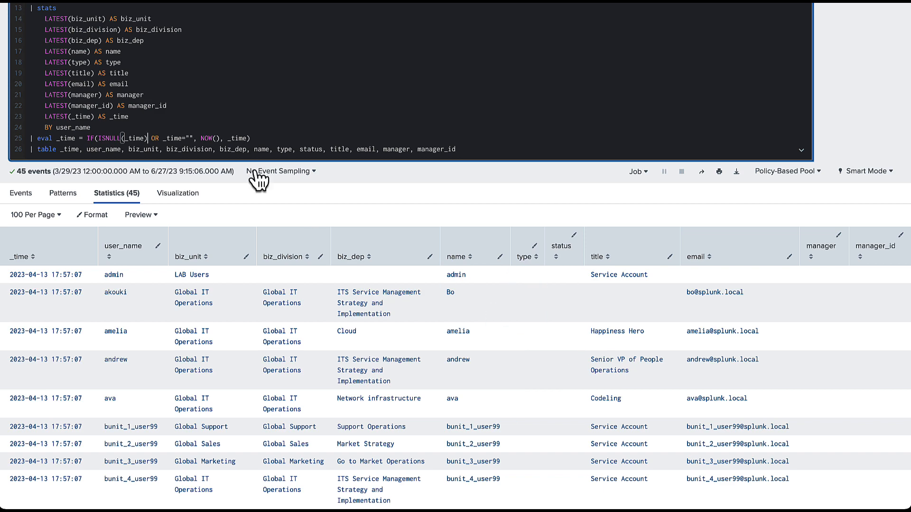
pyautogui.scroll(3, 234, 114)
pyautogui.scroll(2, 233, 114)
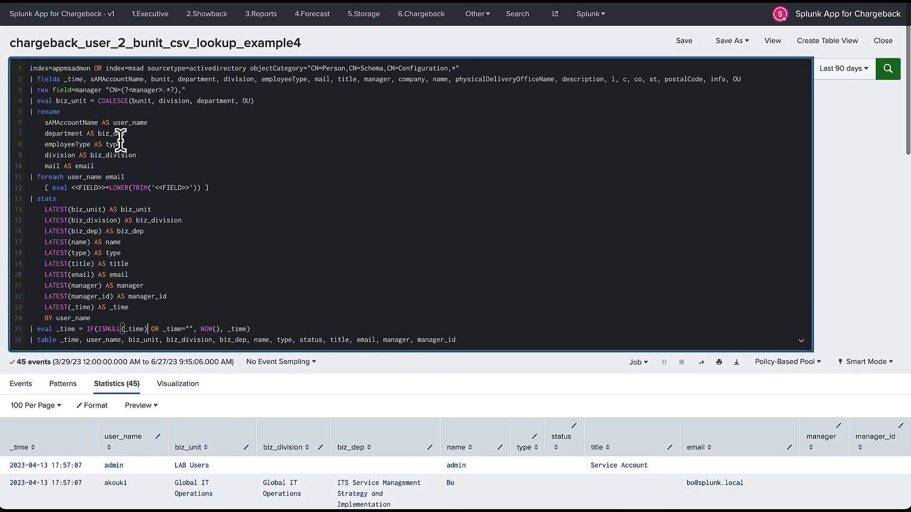
pyautogui.doubleClick(80, 145)
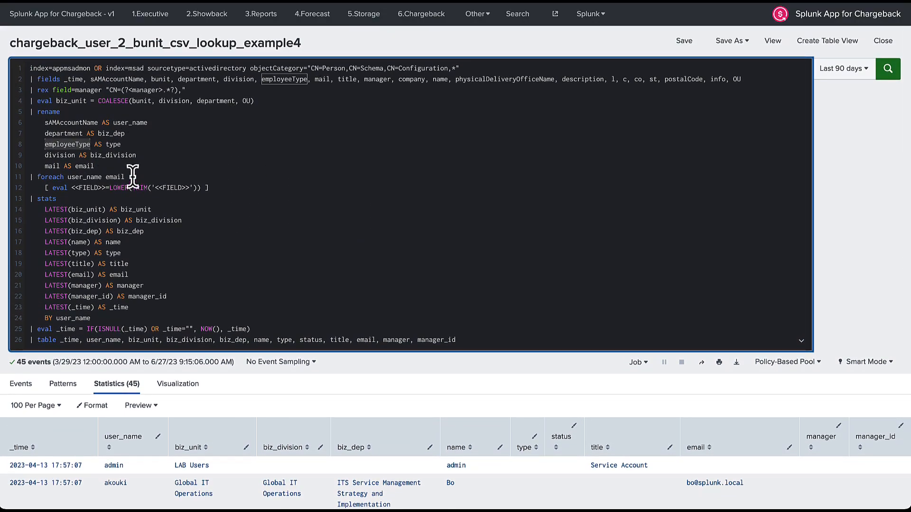
pyautogui.scroll(-2, 266, 216)
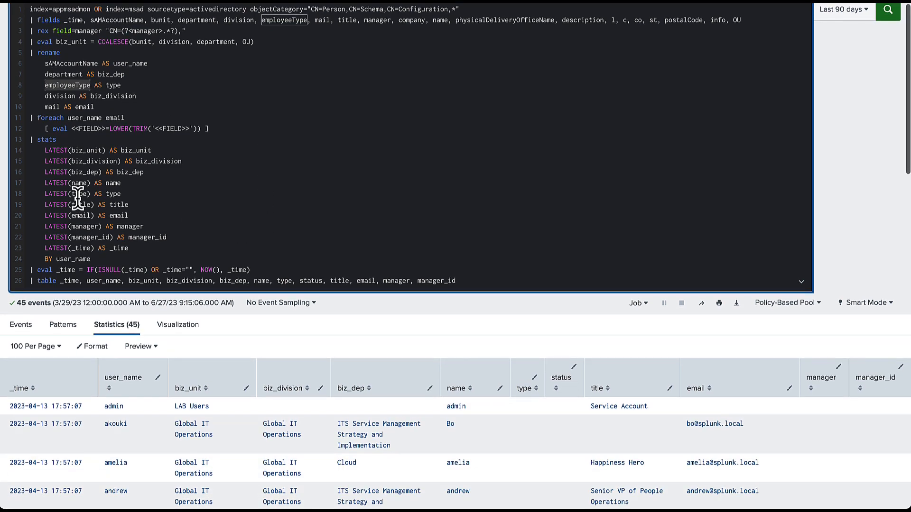
pyautogui.scroll(-2, 382, 244)
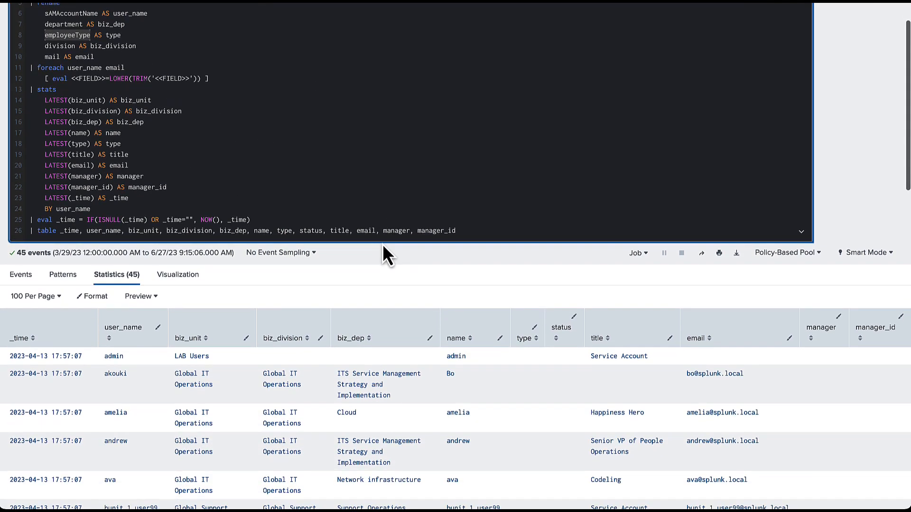
# Sort the statistics table by the type column.
pyautogui.click(522, 339)
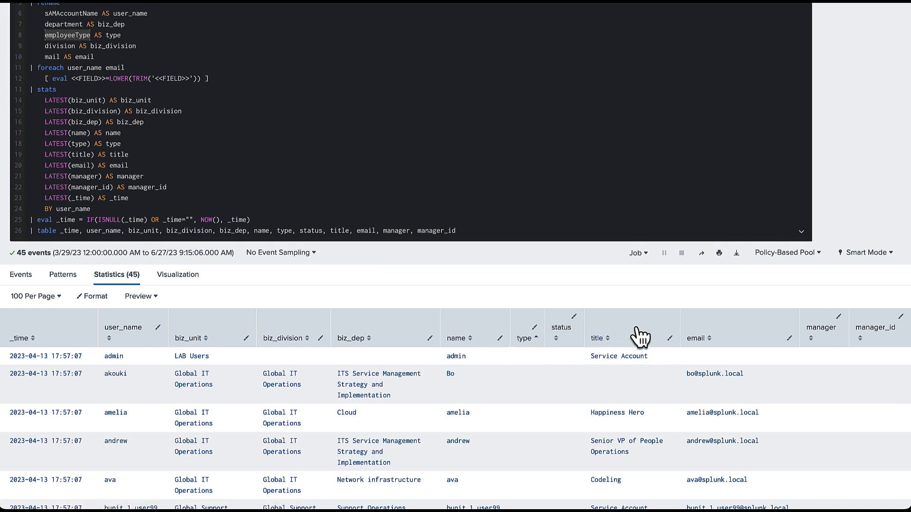
pyautogui.scroll(-2, 641, 337)
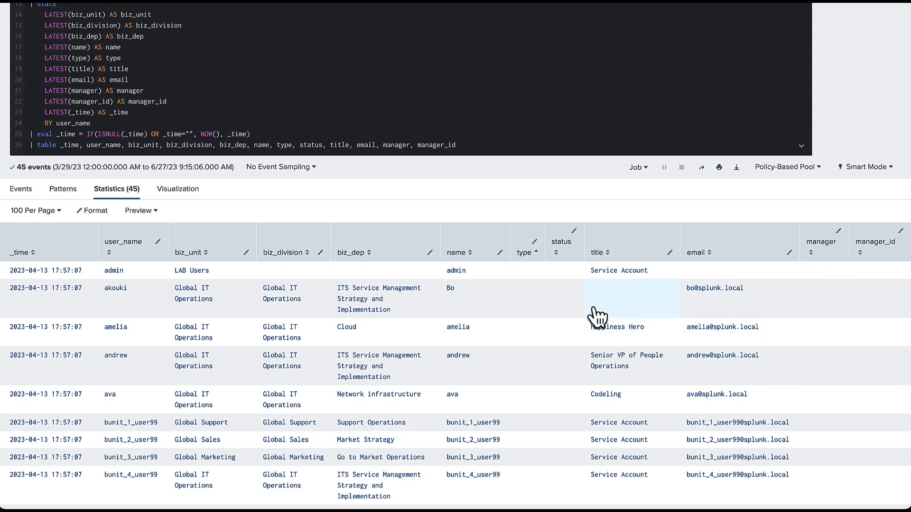
pyautogui.scroll(2, 717, 362)
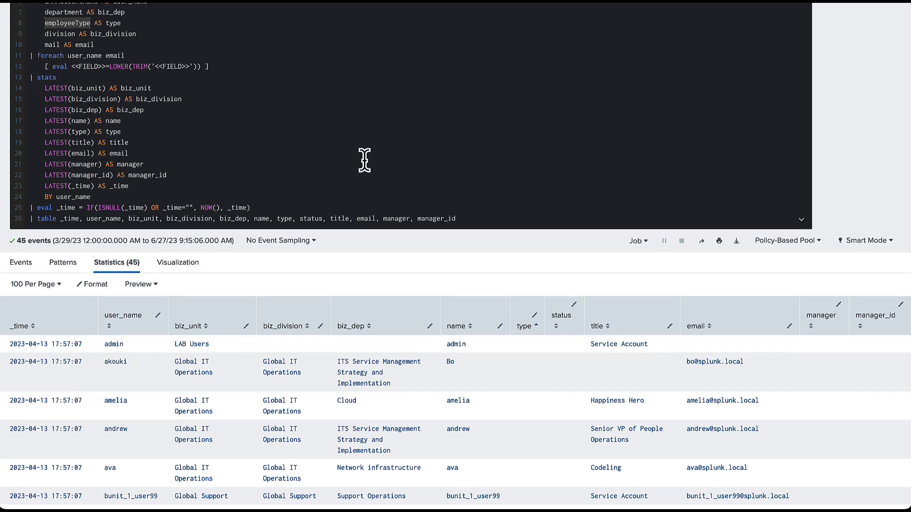
pyautogui.scroll(3, 362, 158)
pyautogui.click(268, 93)
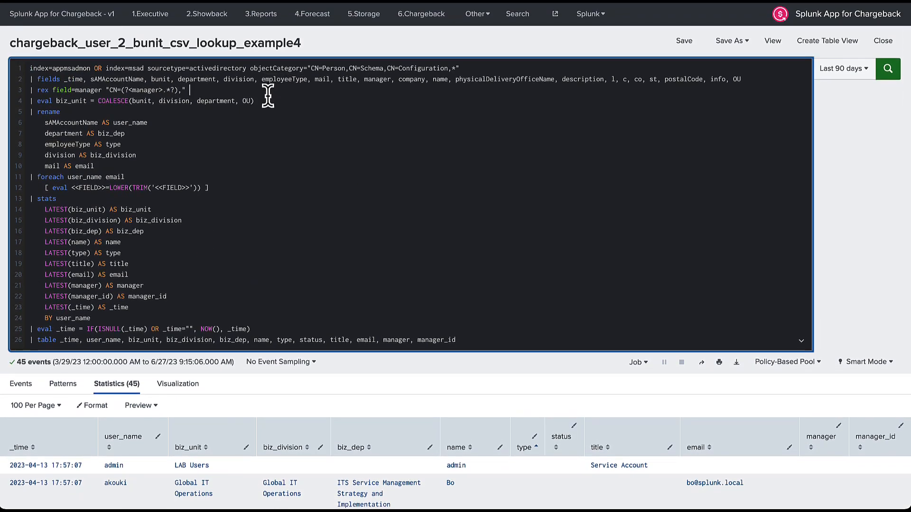
pyautogui.click(10, 64)
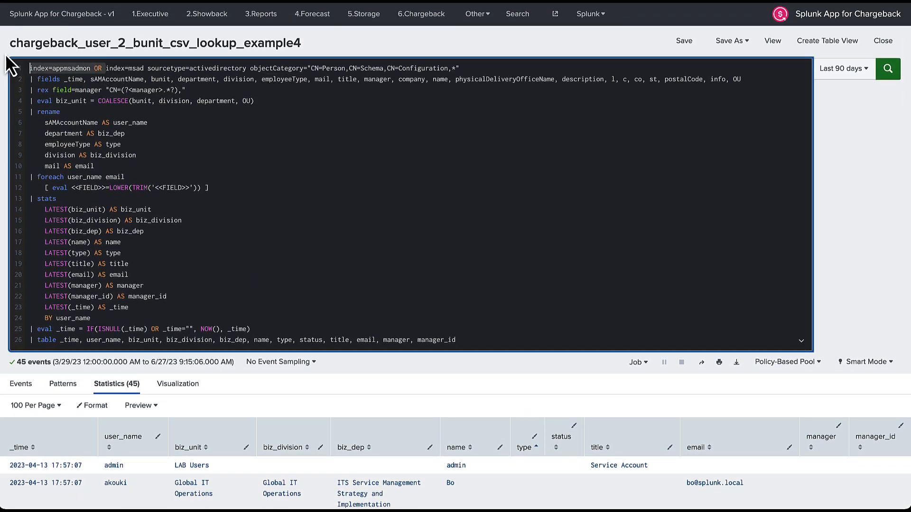
pyautogui.press('BackSpace')
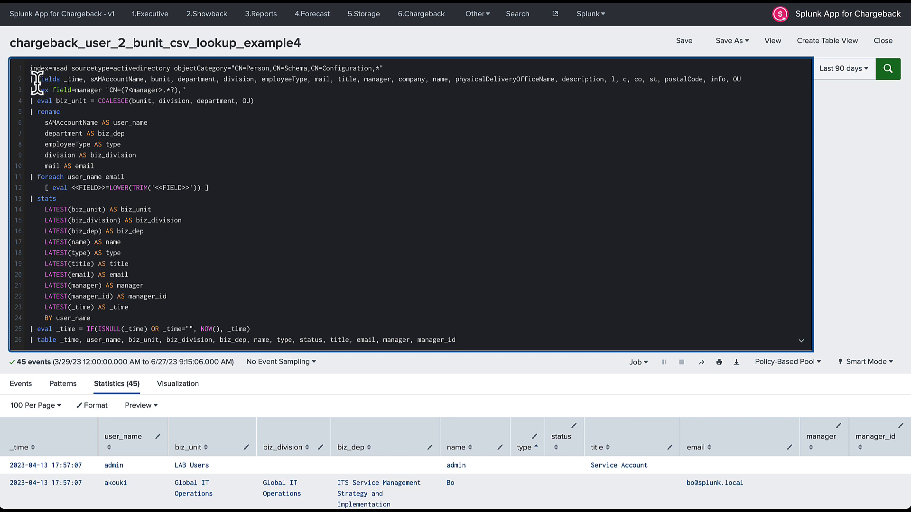
pyautogui.moveTo(24, 68); pyautogui.dragTo(166, 414)
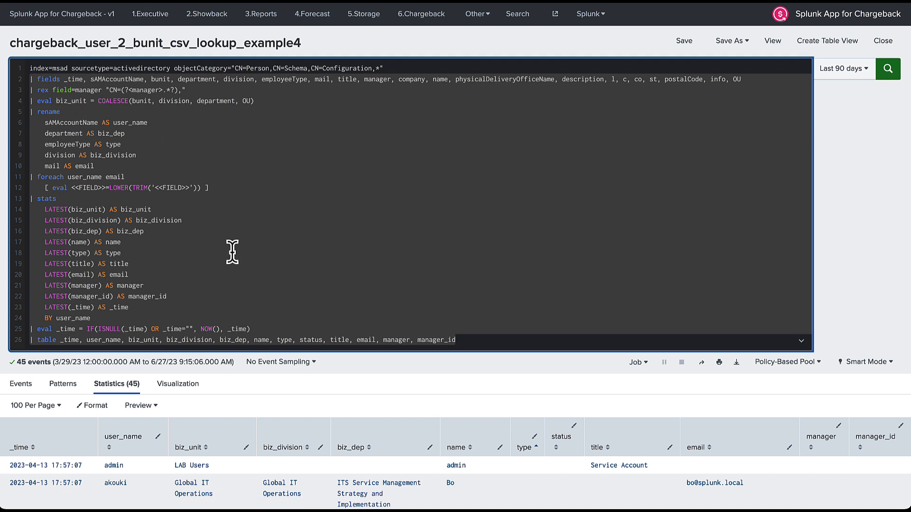
pyautogui.click(473, 340)
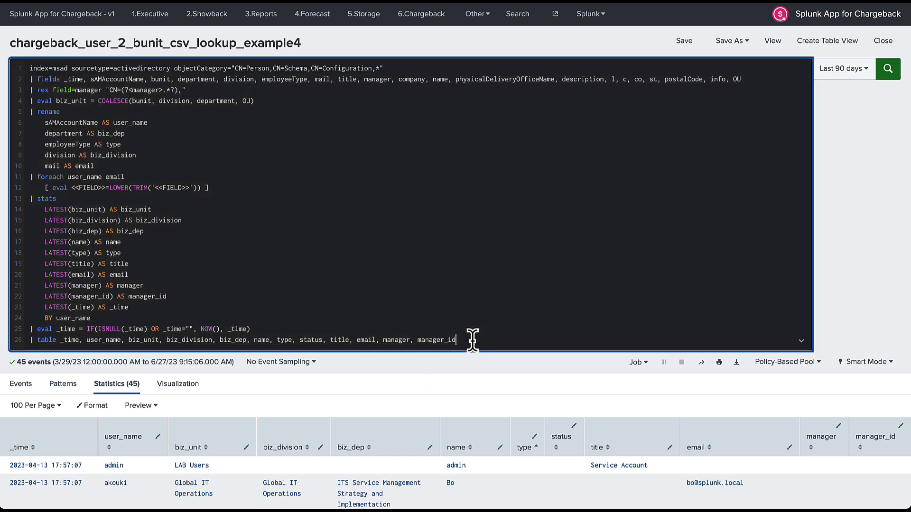
pyautogui.hotkey('shift', 'Return')
pyautogui.write('|')
pyautogui.scroll(-1, 473, 340)
pyautogui.write('search ')
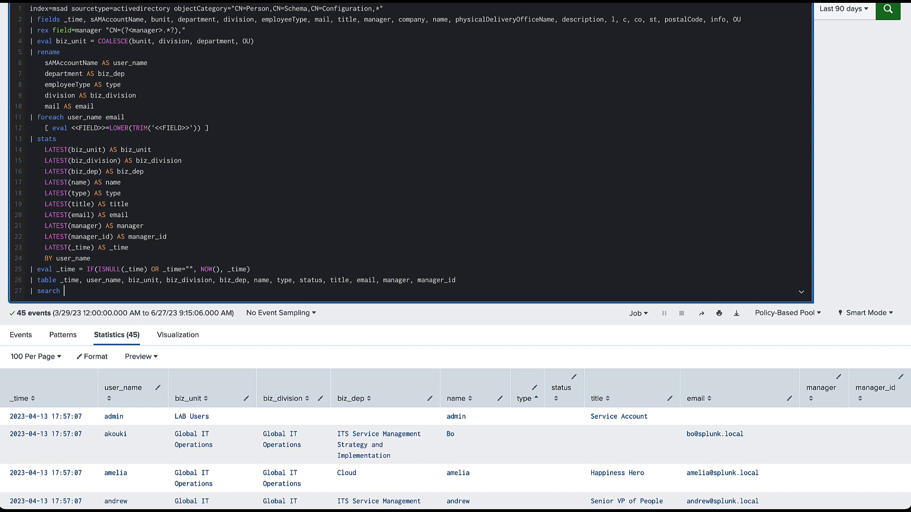
pyautogui.write('user_name IN (*')
pyautogui.scroll(-1, 605, 352)
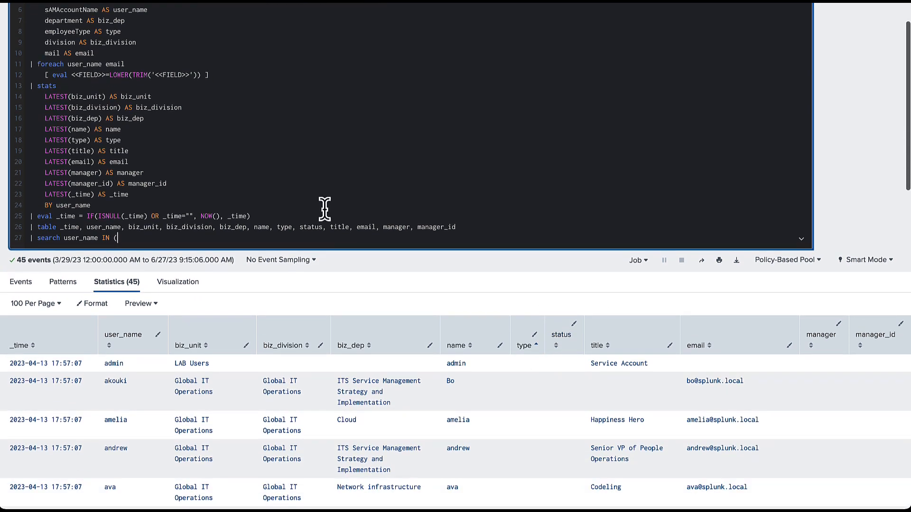
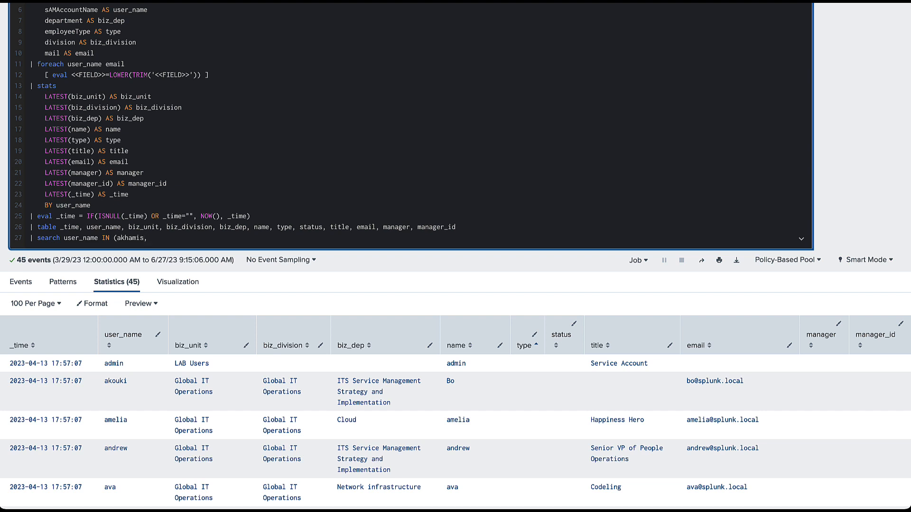
pyautogui.write(',')
pyautogui.scroll(-2, 456, 256)
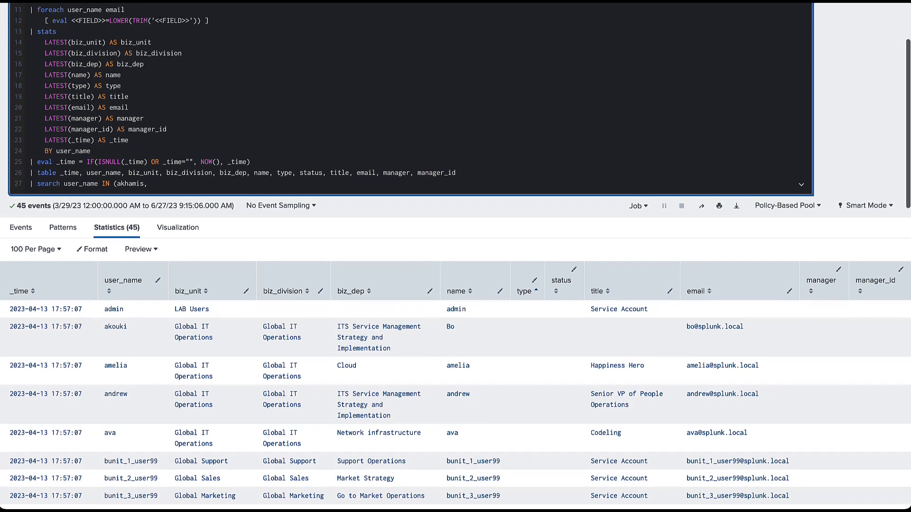
pyautogui.write('ava')
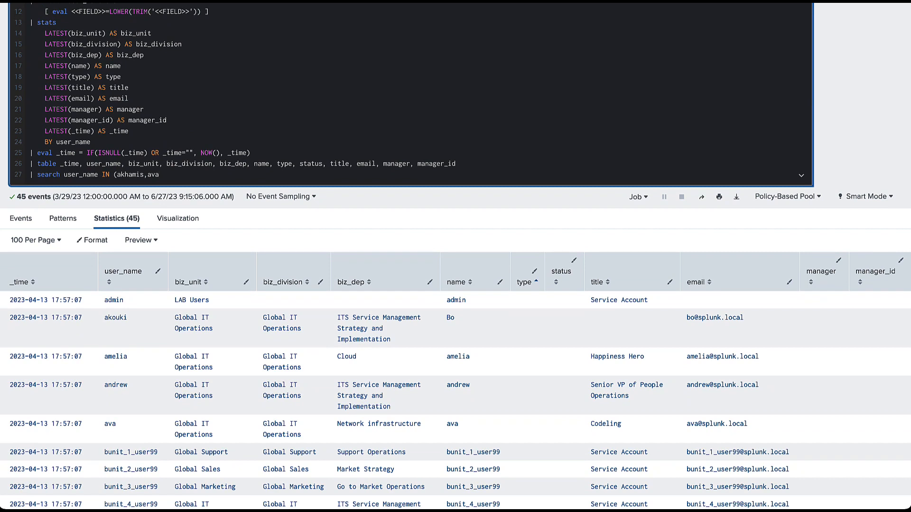
pyautogui.write(',andrew)')
# Check the filter's user names and run the three-user search, which returns 0 events.
pyautogui.doubleClick(153, 175)
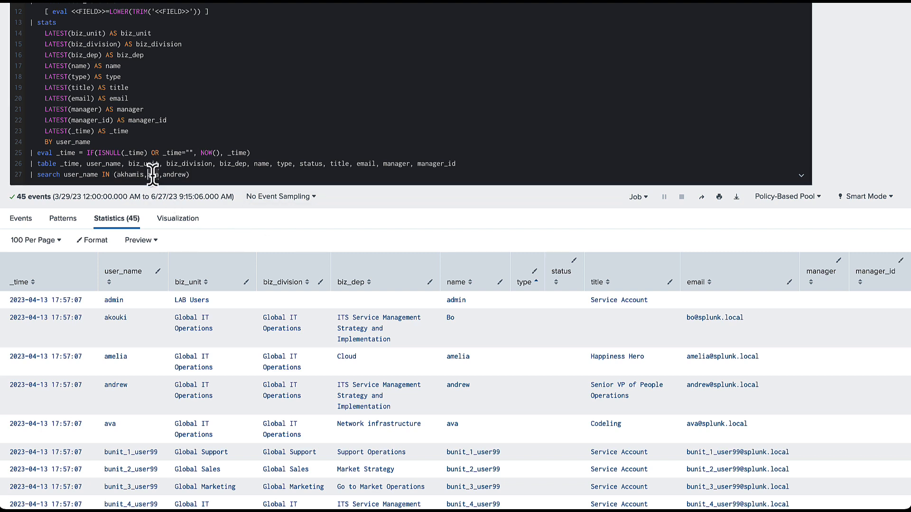
pyautogui.doubleClick(180, 174)
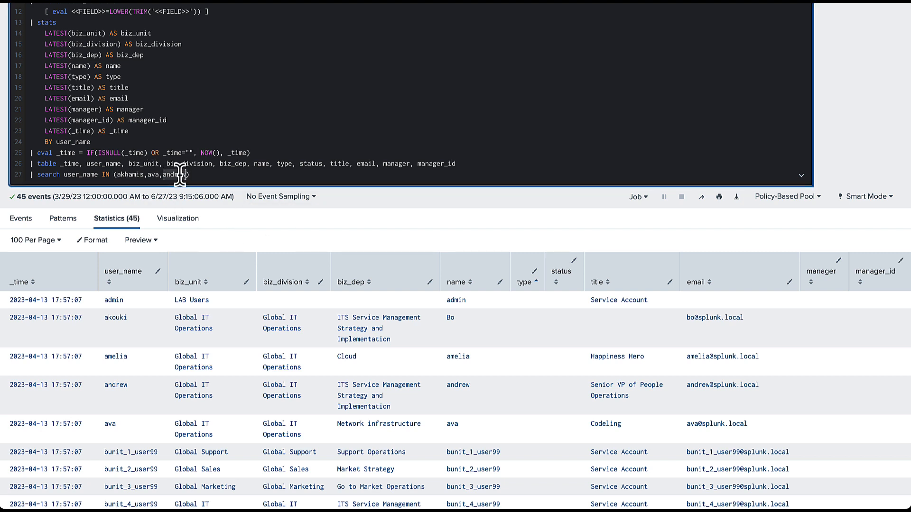
pyautogui.click(187, 176)
pyautogui.write(',')
pyautogui.press('BackSpace')
pyautogui.press('Return')
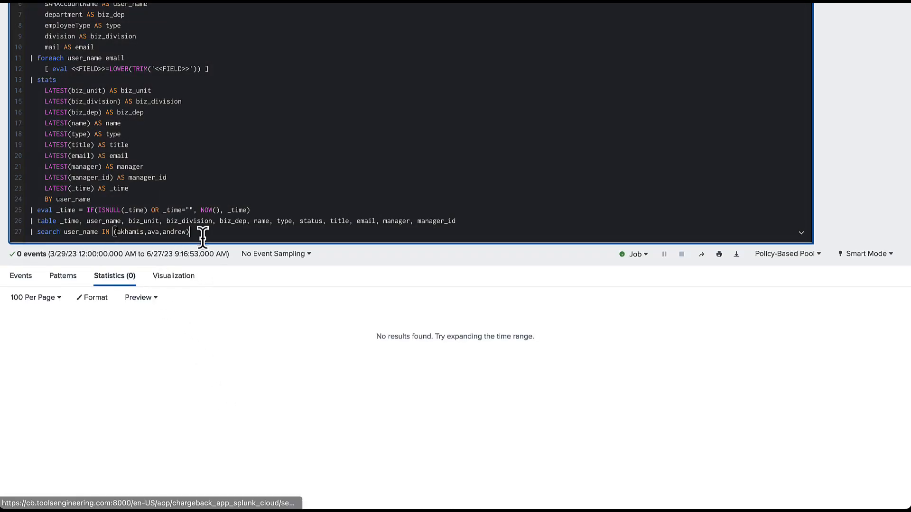
# Delete the user_name filter line from the query.
pyautogui.doubleClick(81, 233)
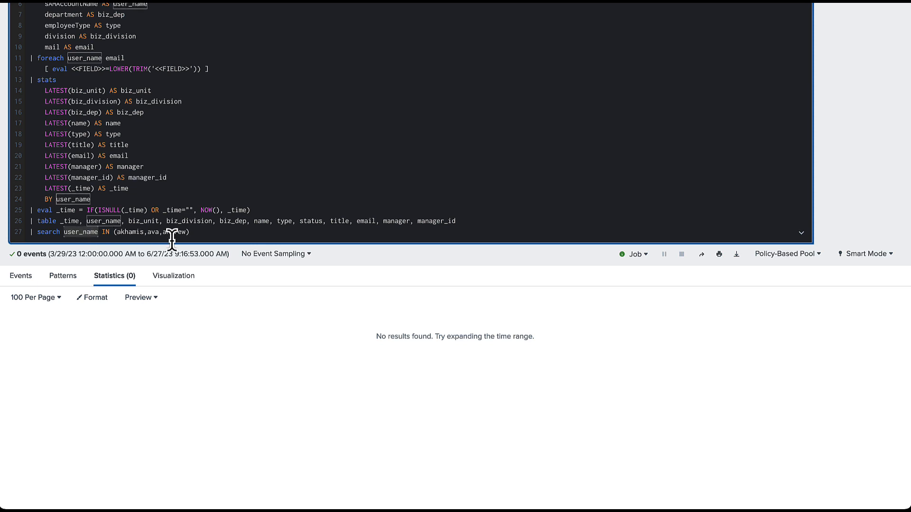
pyautogui.moveTo(201, 233); pyautogui.dragTo(4, 240)
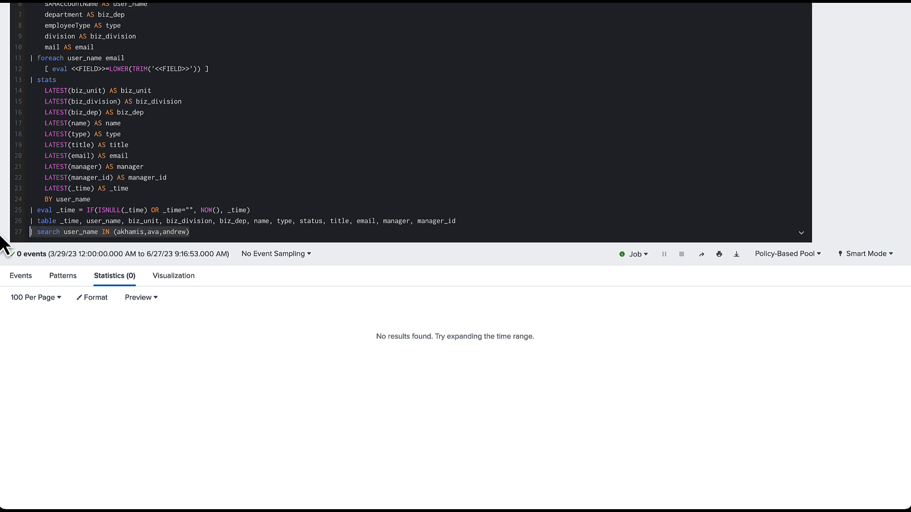
pyautogui.press('BackSpace')
pyautogui.press('BackSpace')
# Rerun without the user filter and widen the time range to 180 days ago.
pyautogui.press('Return')
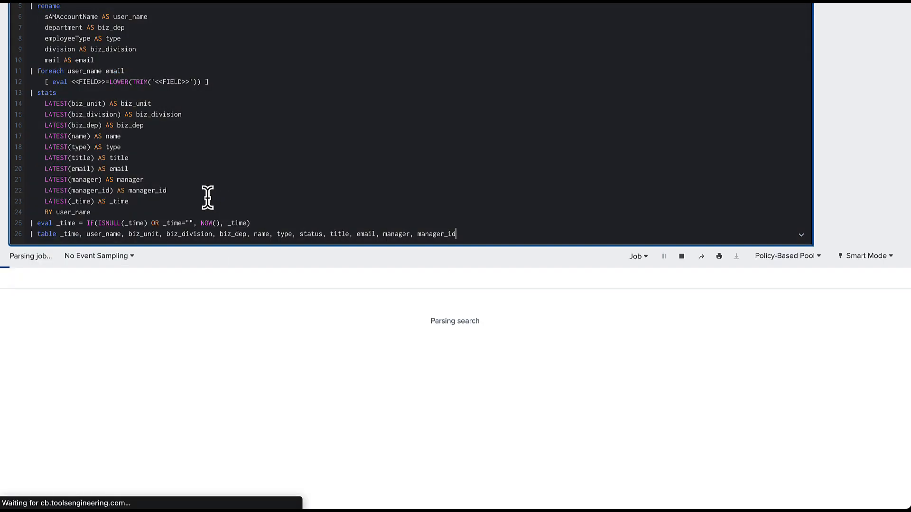
pyautogui.scroll(3, 617, 85)
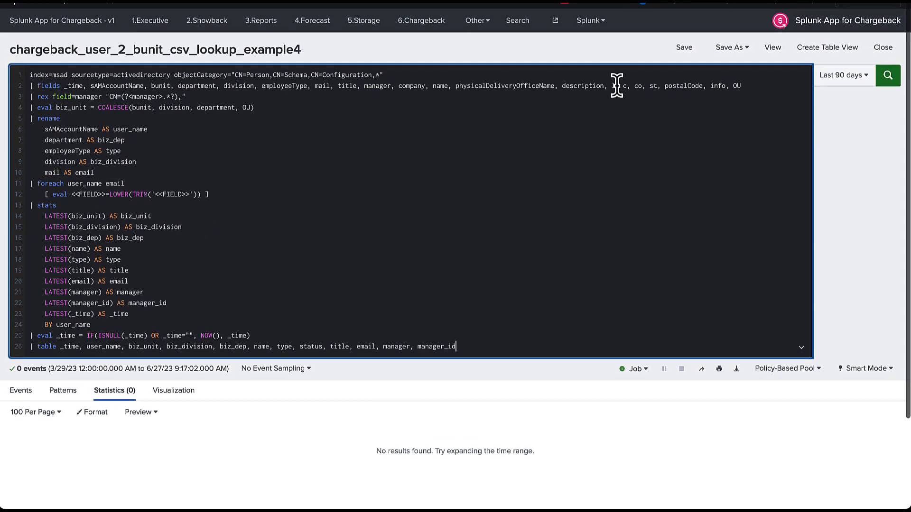
pyautogui.click(841, 69)
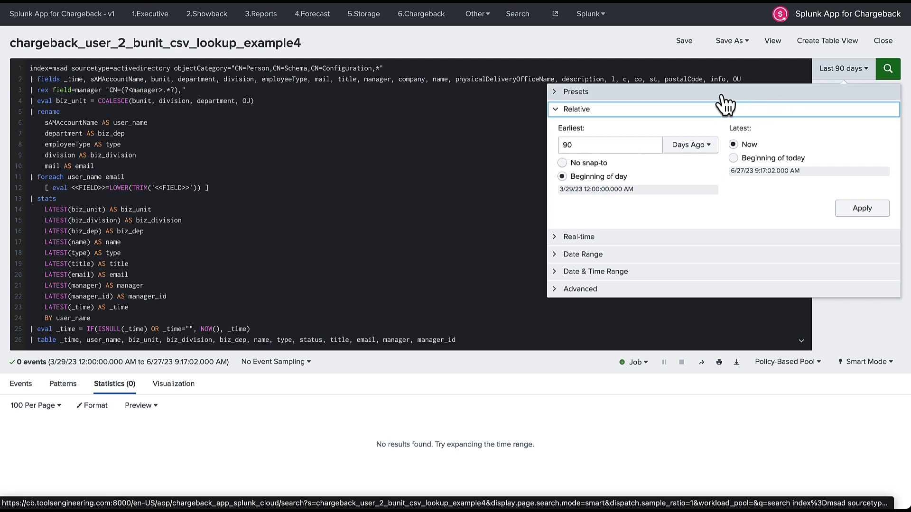
pyautogui.doubleClick(572, 145)
pyautogui.write('1')
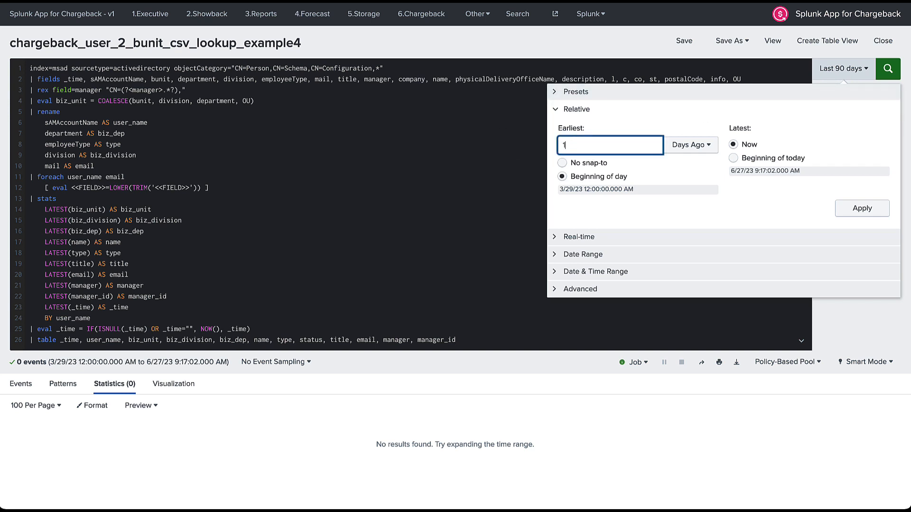
pyautogui.write('80')
pyautogui.click(853, 208)
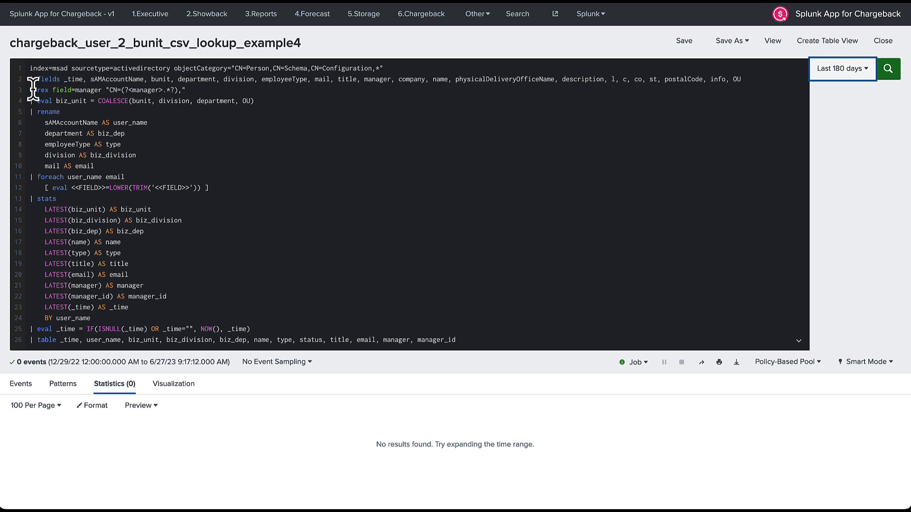
# Delete query lines 3 through 26 and run the shortened search.
pyautogui.moveTo(30, 90); pyautogui.dragTo(101, 370)
pyautogui.press('BackSpace')
pyautogui.press('BackSpace')
pyautogui.press('Return')
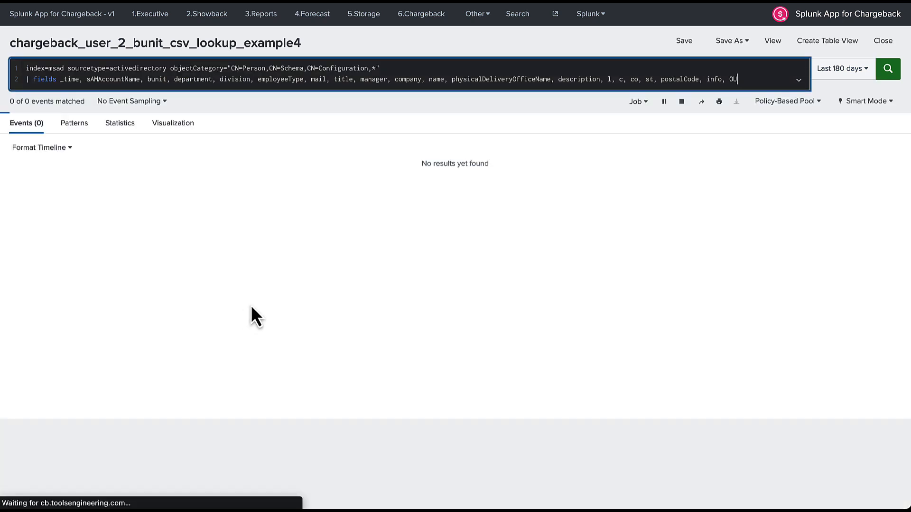
# Undo the edits to restore the full query with index=appmsadmon OR index=msad.
pyautogui.click(390, 67)
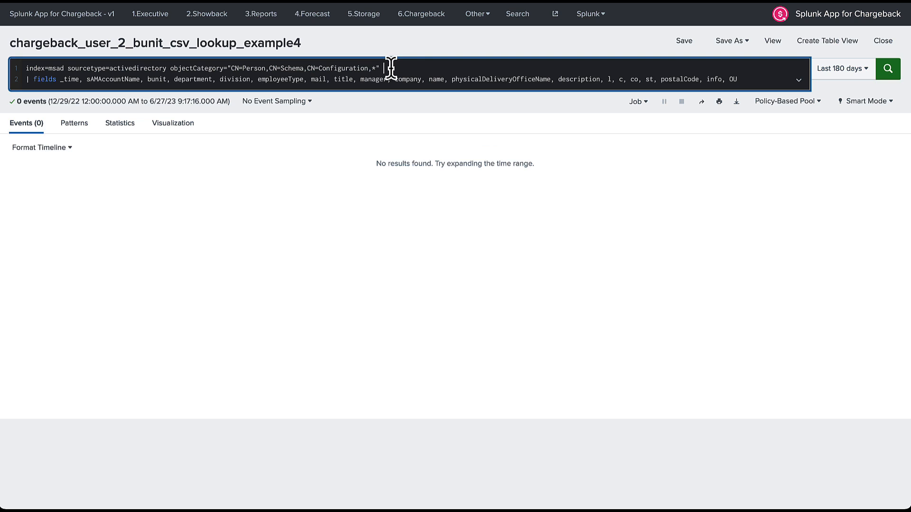
pyautogui.hotkey('ctrl', 'z')
pyautogui.hotkey('ctrl', 'z')
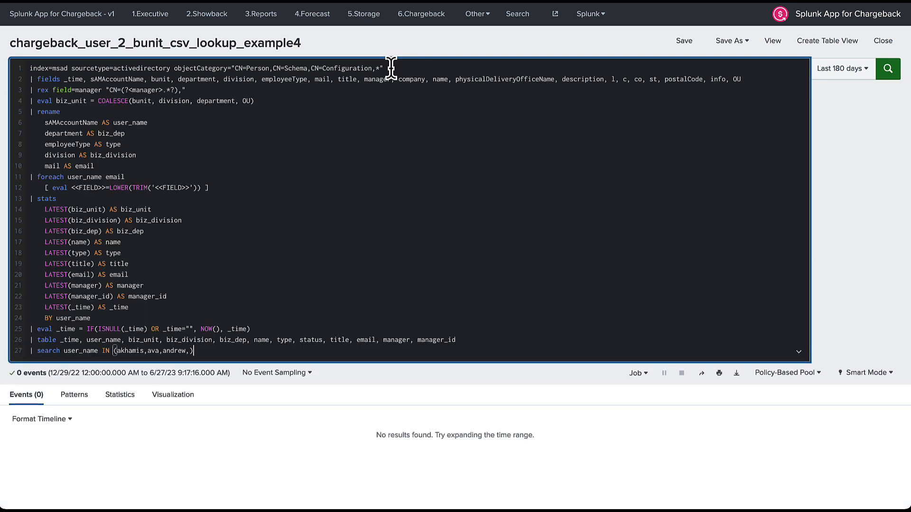
pyautogui.hotkey('ctrl', 'z')
pyautogui.hotkey('ctrl', 'z')
pyautogui.hotkey('ctrl', 'z')
pyautogui.hotkey('ctrl', 'z')
pyautogui.hotkey('ctrl', 'z')
pyautogui.hotkey('ctrl', 'z')
pyautogui.hotkey('ctrl', 'z')
pyautogui.hotkey('ctrl', 'z')
pyautogui.hotkey('ctrl', 'z')
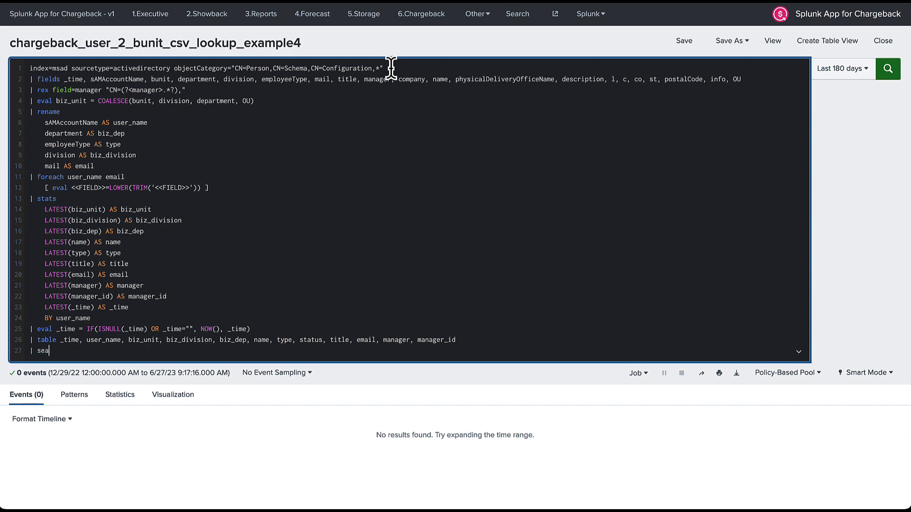
pyautogui.hotkey('ctrl', 'z')
pyautogui.hotkey('ctrl', 'z')
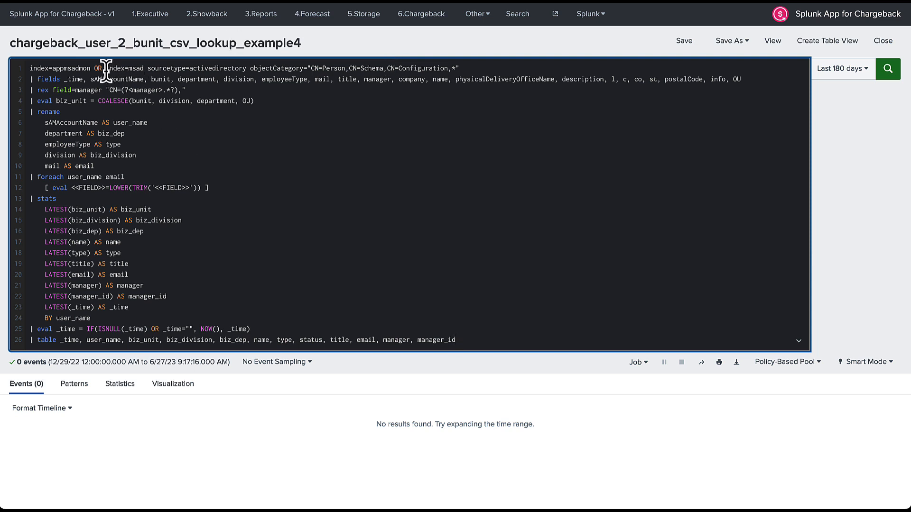
# Remove 'OR index=msad' from line 1 and run the search on appmsadmon only.
pyautogui.moveTo(106, 71); pyautogui.dragTo(24, 71)
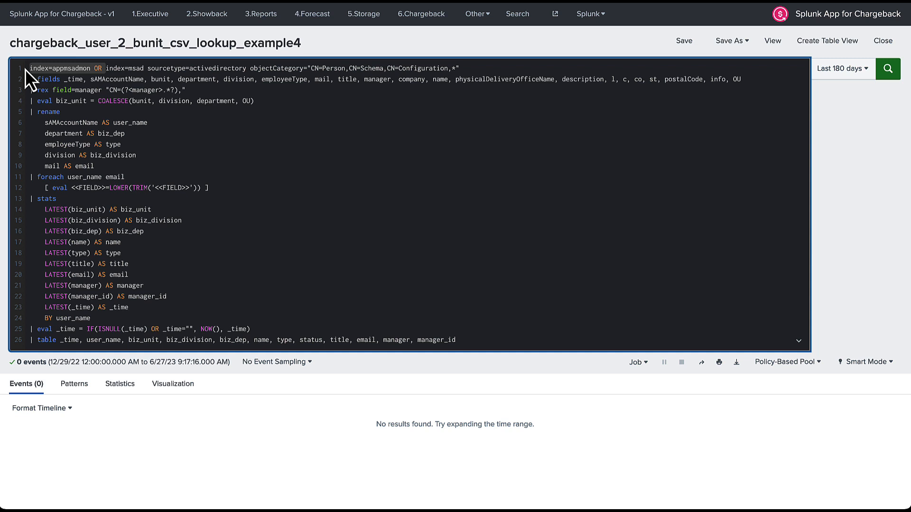
pyautogui.click(112, 69)
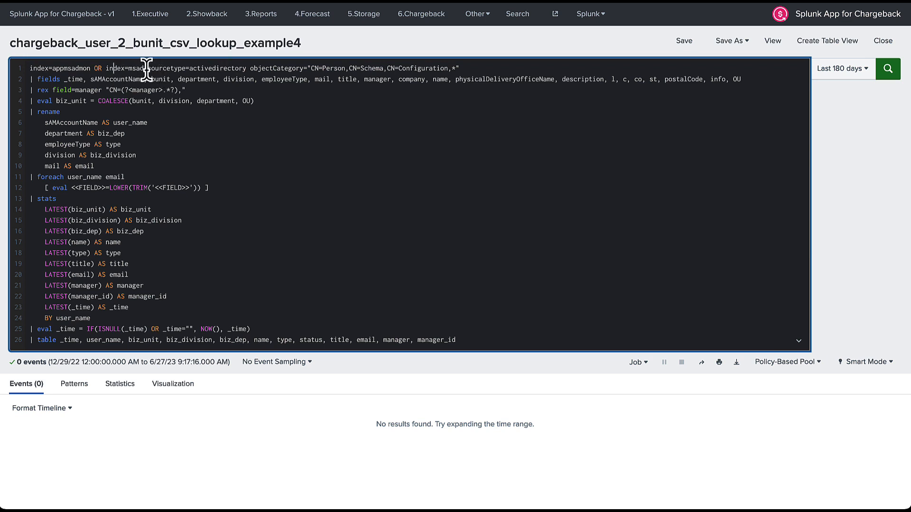
pyautogui.moveTo(146, 67); pyautogui.dragTo(96, 66)
pyautogui.press('BackSpace')
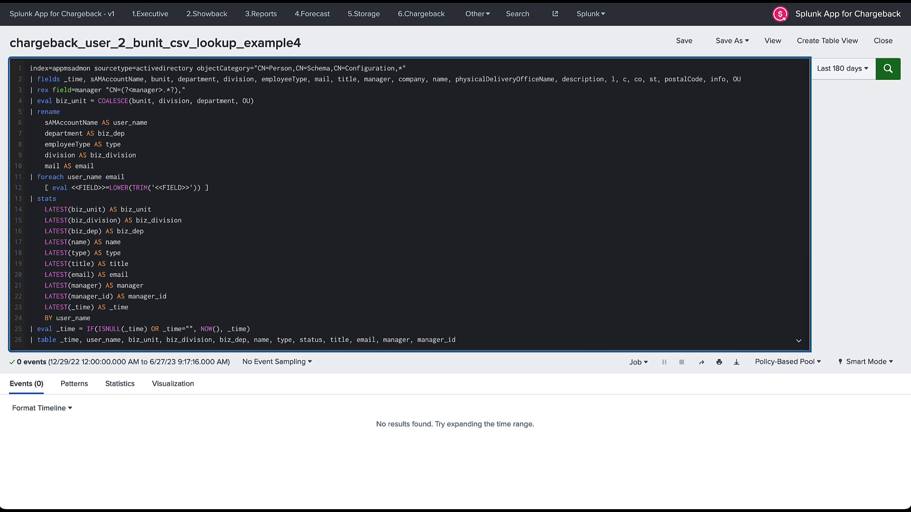
pyautogui.press('Return')
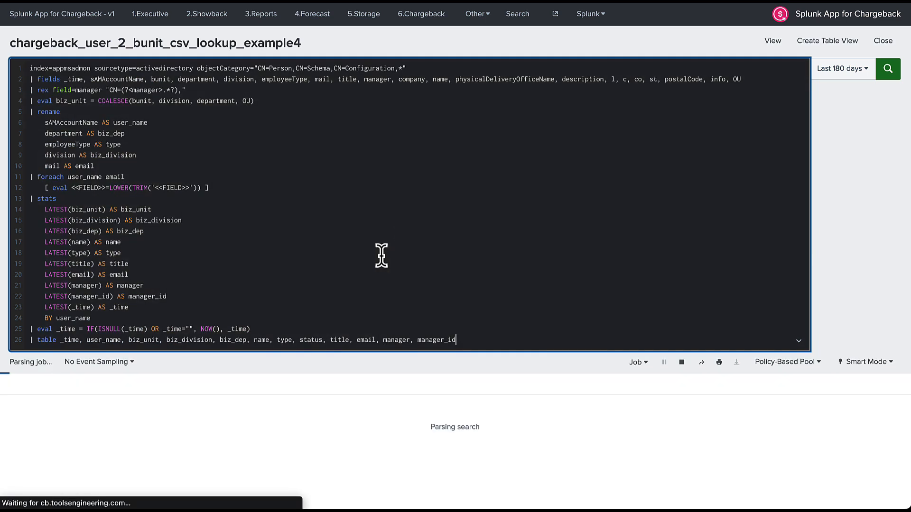
pyautogui.scroll(-1, 525, 315)
pyautogui.hotkey('shift', 'Return')
pyautogui.write('| ')
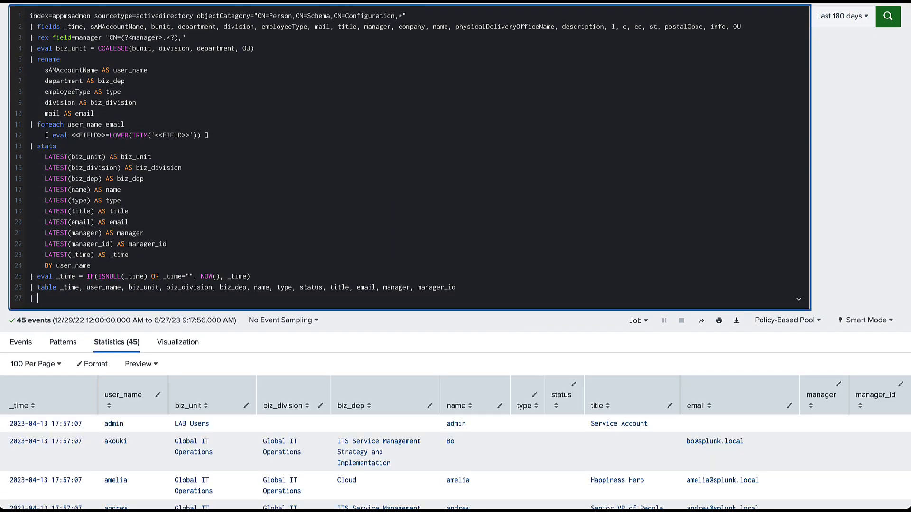
pyautogui.scroll(-2, 456, 257)
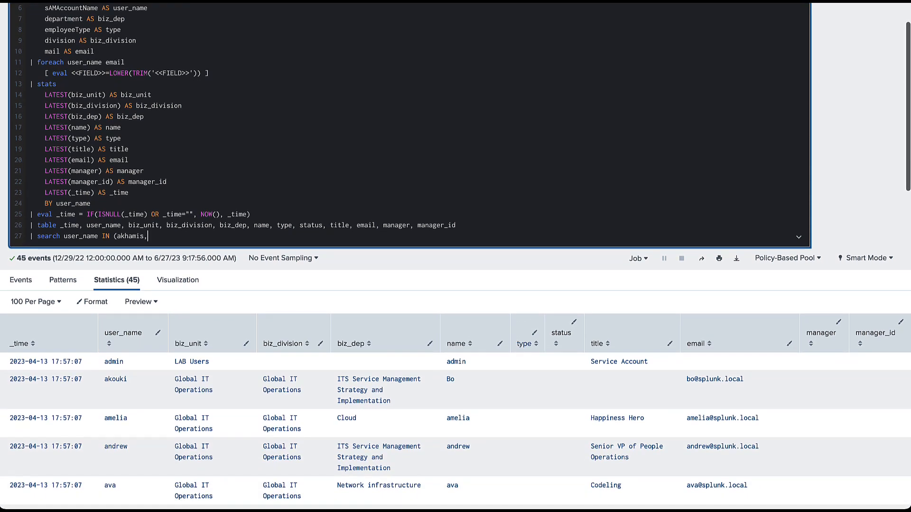
pyautogui.write('ava')
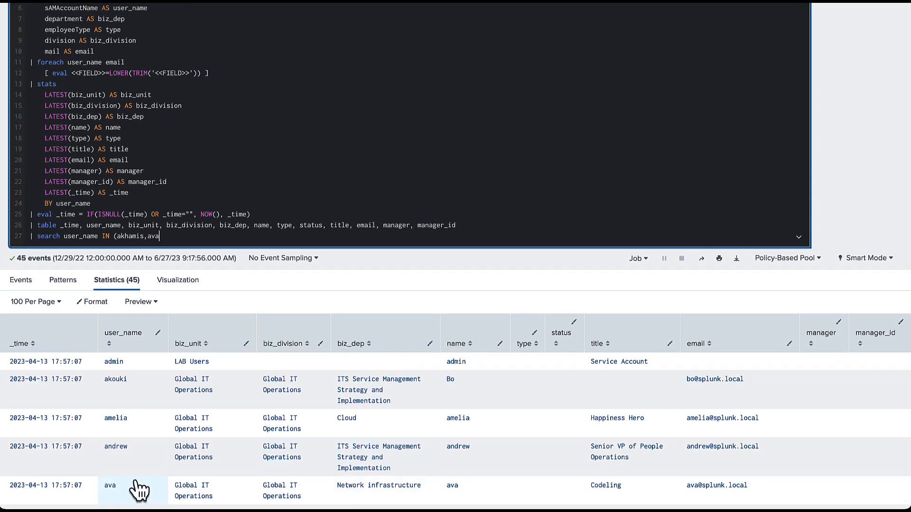
pyautogui.scroll(-1, 129, 484)
pyautogui.write(',andrew,')
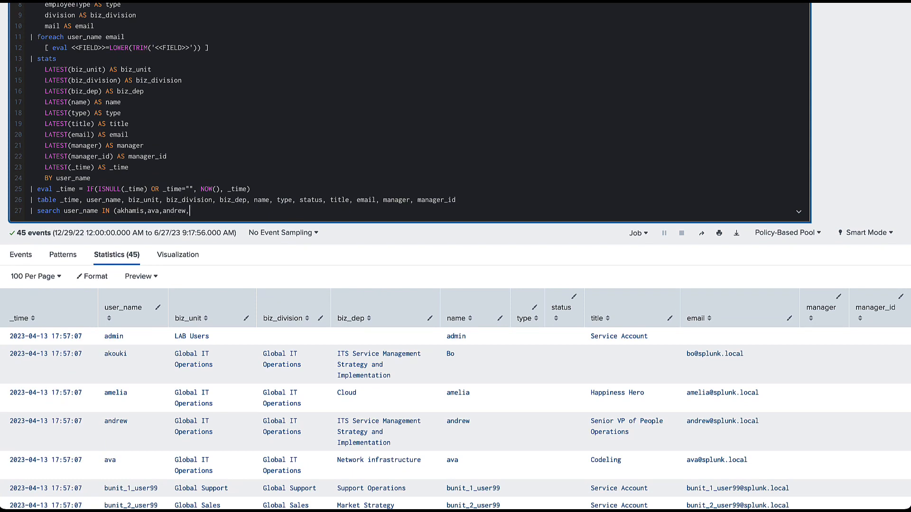
pyautogui.write('amelia)')
pyautogui.doubleClick(129, 210)
pyautogui.click(160, 210)
pyautogui.doubleClick(180, 210)
pyautogui.doubleClick(203, 210)
pyautogui.click(238, 210)
pyautogui.press('Return')
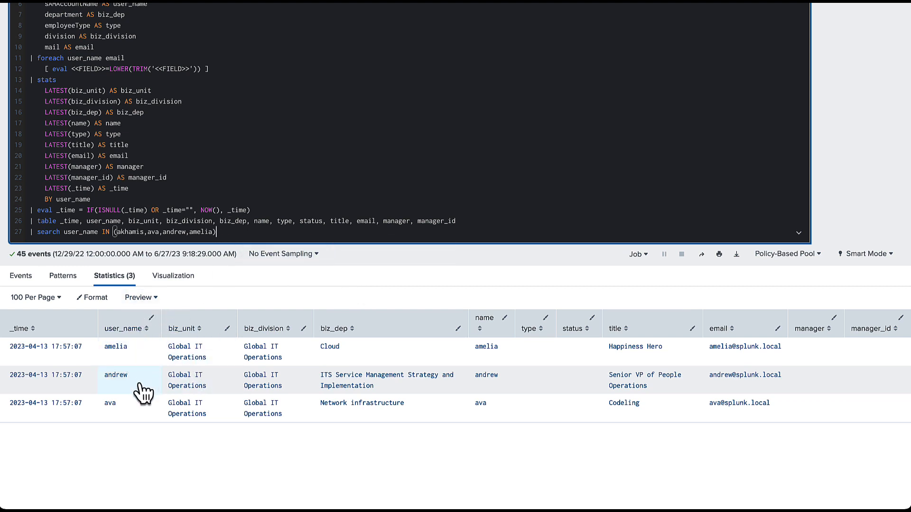
# Check which of the filtered names produced the three result rows.
pyautogui.doubleClick(134, 232)
pyautogui.click(152, 232)
pyautogui.doubleClick(152, 232)
pyautogui.click(148, 232)
pyautogui.keyDown('shift'); pyautogui.click(211, 232); pyautogui.keyUp('shift')
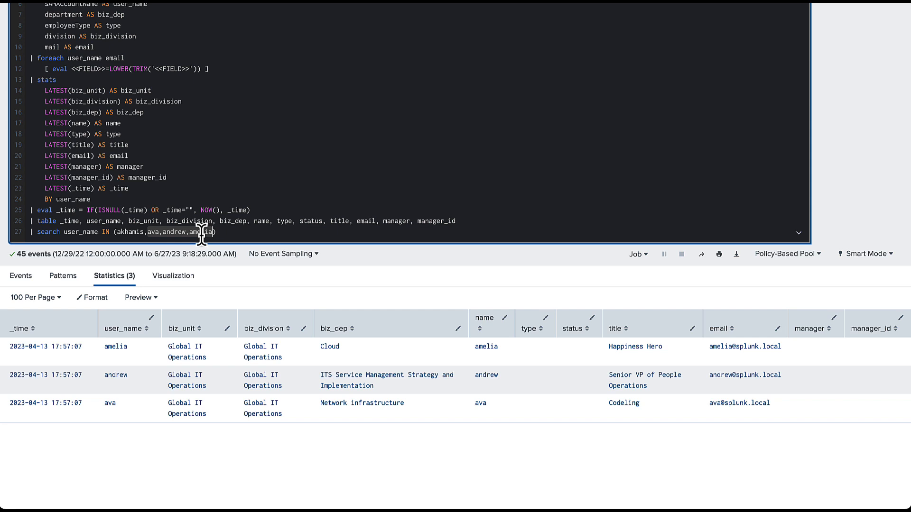
pyautogui.click(216, 232)
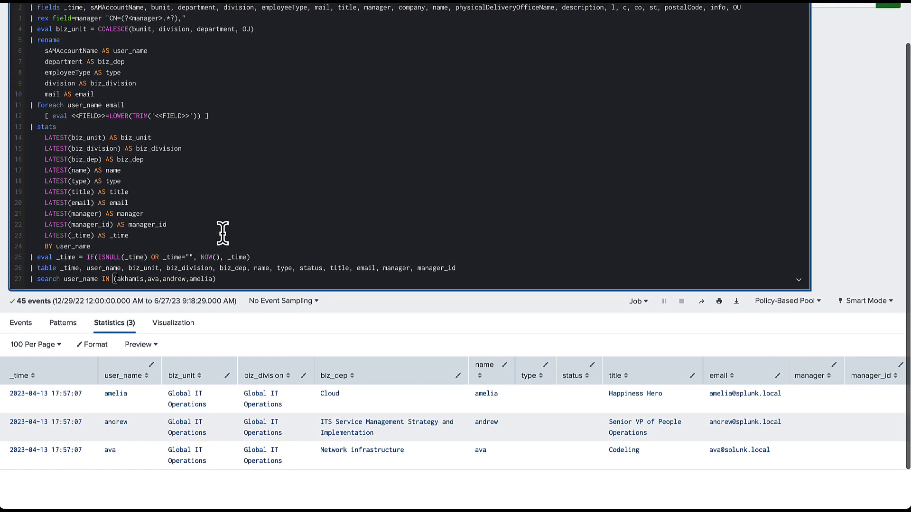
pyautogui.scroll(3, 222, 233)
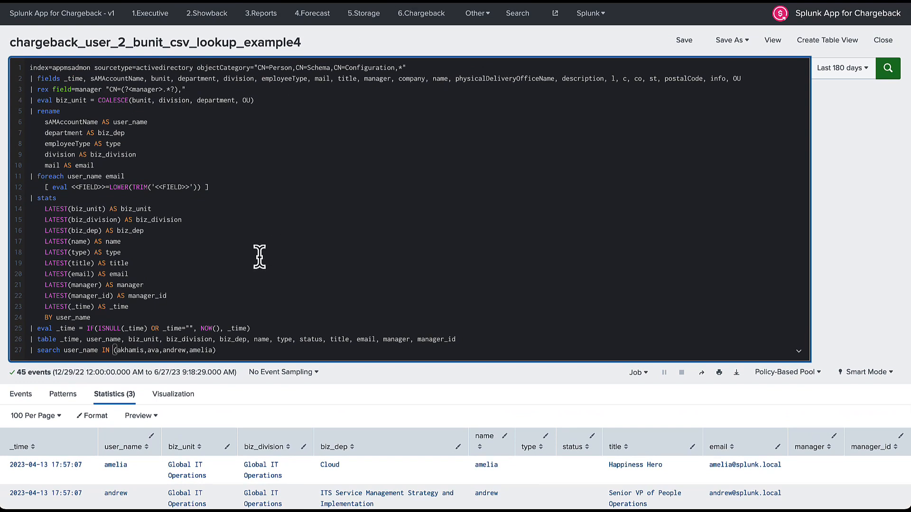
# Delete the user_name filter line and rerun the search for all users.
pyautogui.moveTo(227, 349); pyautogui.dragTo(29, 354)
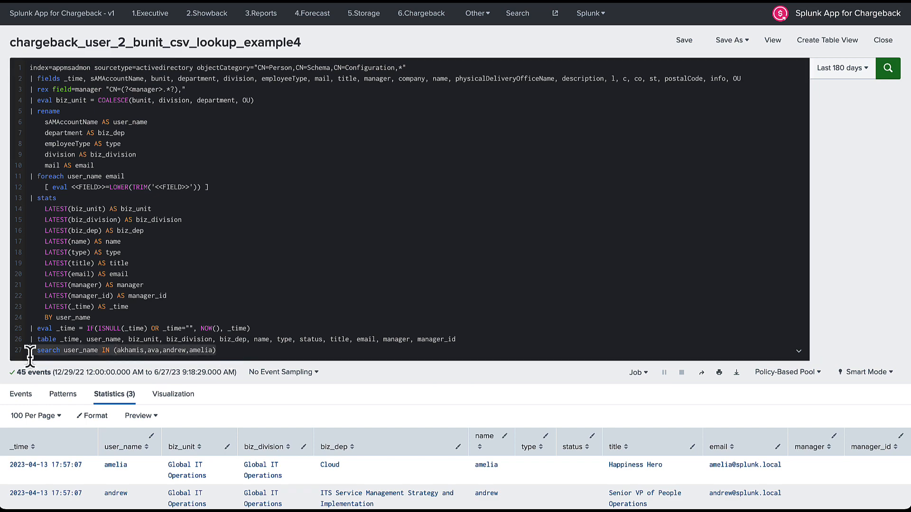
pyautogui.press('BackSpace')
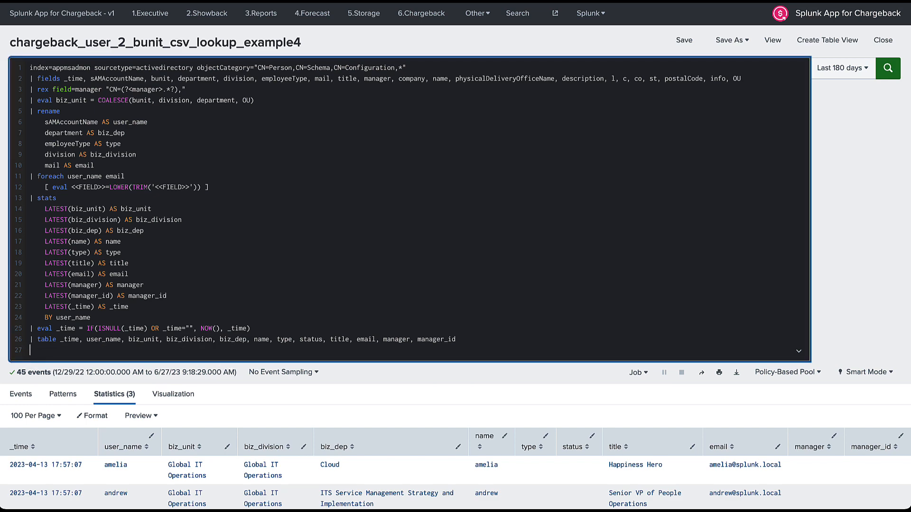
pyautogui.press('BackSpace')
pyautogui.press('Return')
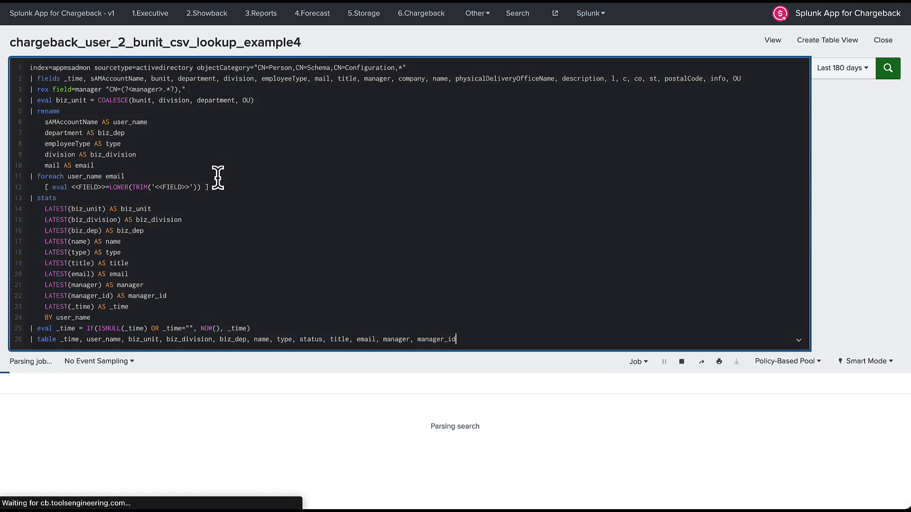
# Review the time range and line 1's index, sourcetype and objectCategory clauses, then select the whole query.
pyautogui.click(841, 72)
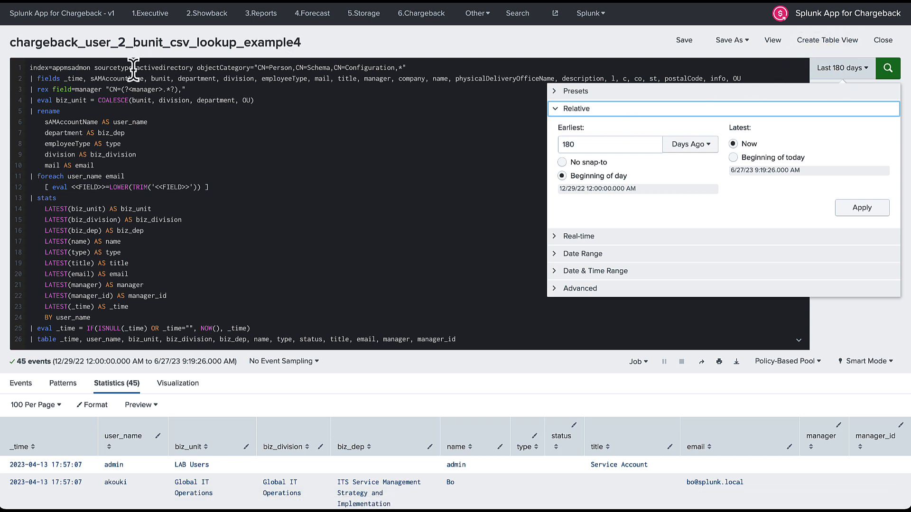
pyautogui.click(169, 68)
pyautogui.doubleClick(169, 67)
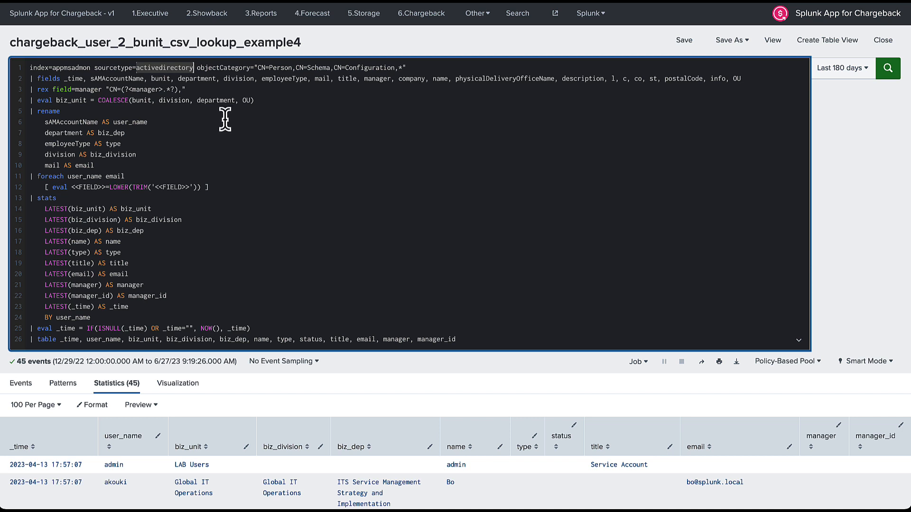
pyautogui.doubleClick(82, 67)
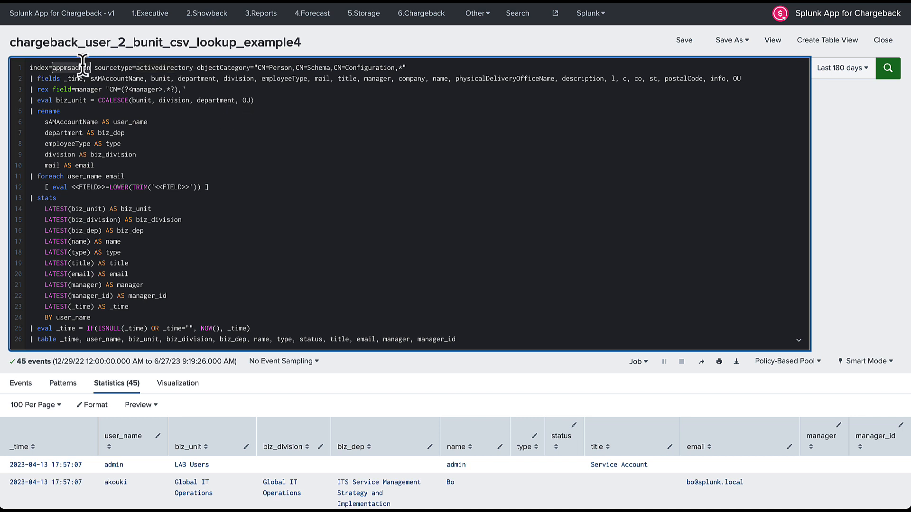
pyautogui.doubleClick(153, 67)
pyautogui.moveTo(198, 67); pyautogui.dragTo(428, 68)
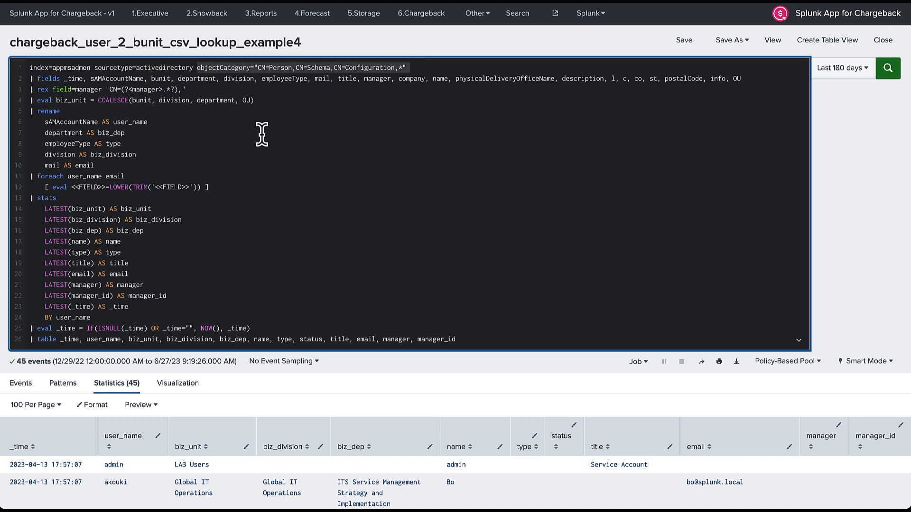
pyautogui.click(194, 147)
pyautogui.hotkey('ctrl', 'a')
pyautogui.hotkey('ctrl', 'c')
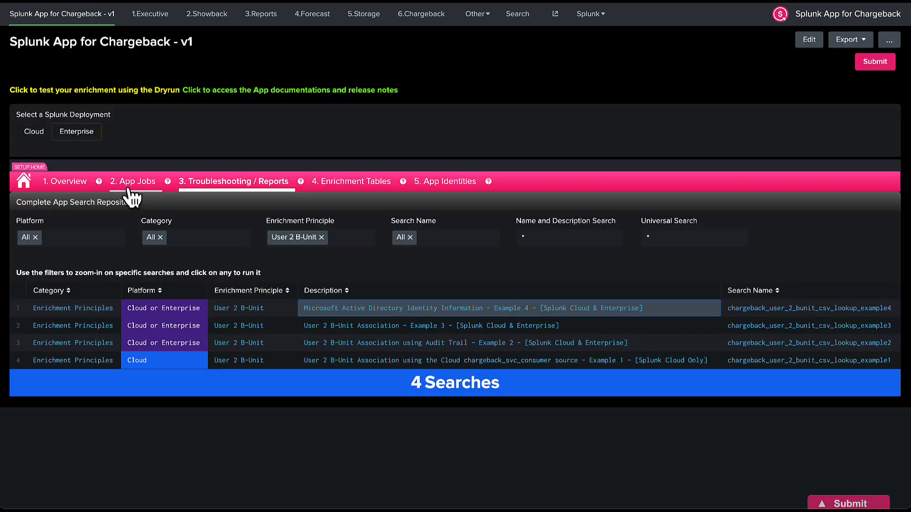
# From the app jobs list, select the lookup-gen search's sample lines and paste over them.
pyautogui.click(129, 186)
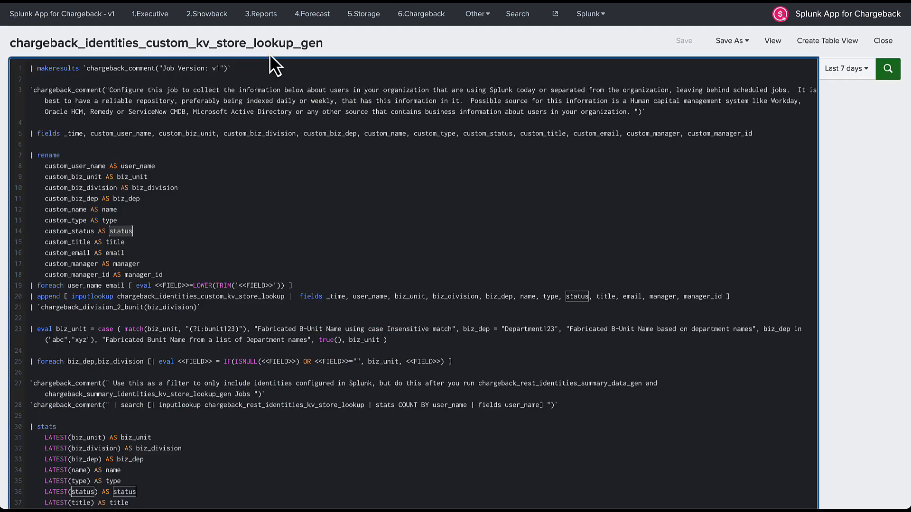
pyautogui.moveTo(28, 71); pyautogui.dragTo(198, 76)
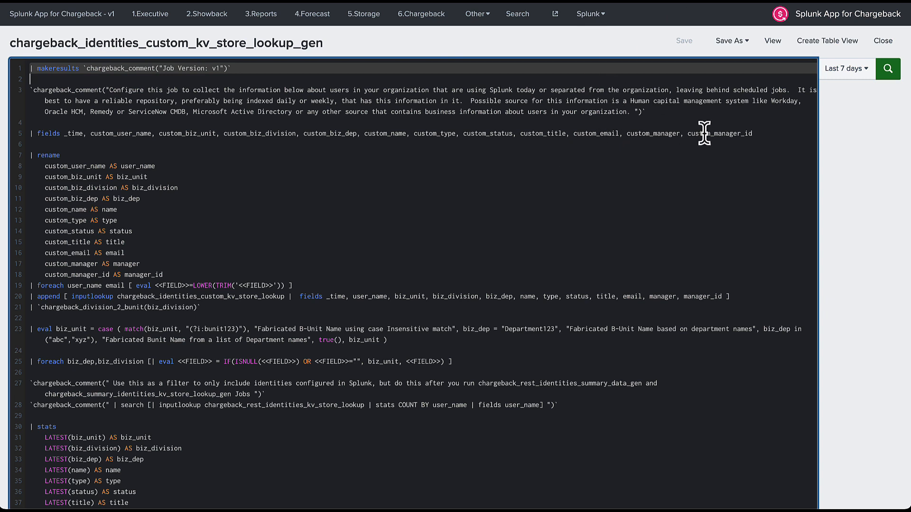
pyautogui.keyDown('shift'); pyautogui.click(174, 275); pyautogui.keyUp('shift')
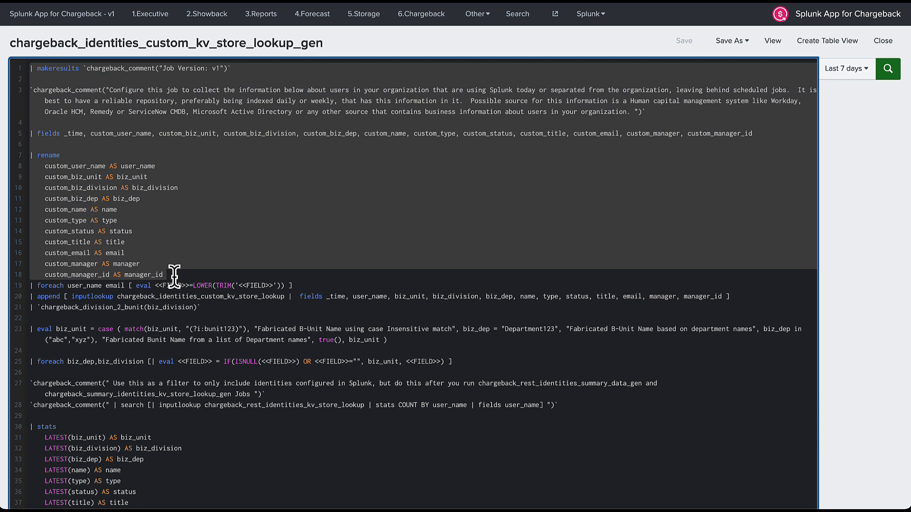
pyautogui.hotkey('ctrl', 'v')
pyautogui.scroll(-1, 174, 276)
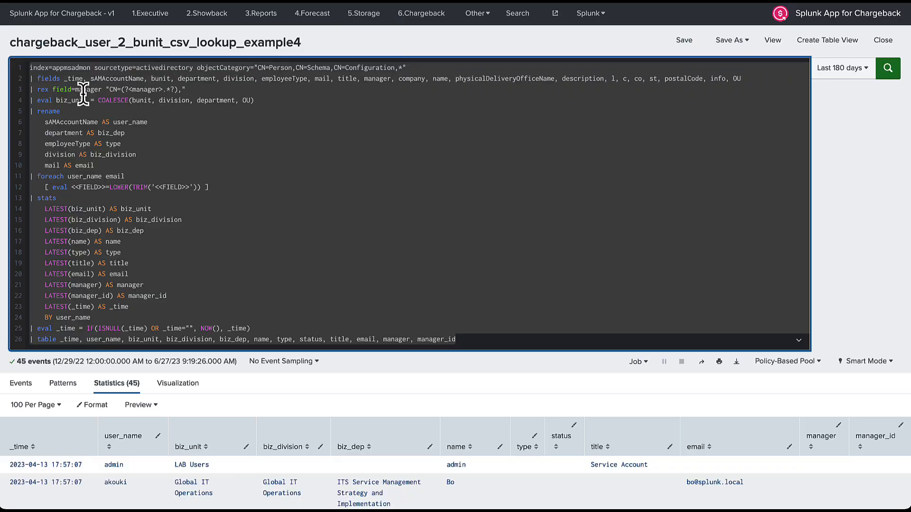
# Copy lines 1–10 of the Active Directory search from example 4.
pyautogui.click(80, 88)
pyautogui.moveTo(28, 71); pyautogui.dragTo(242, 166)
pyautogui.hotkey('ctrl', 'c')
pyautogui.click(241, 166)
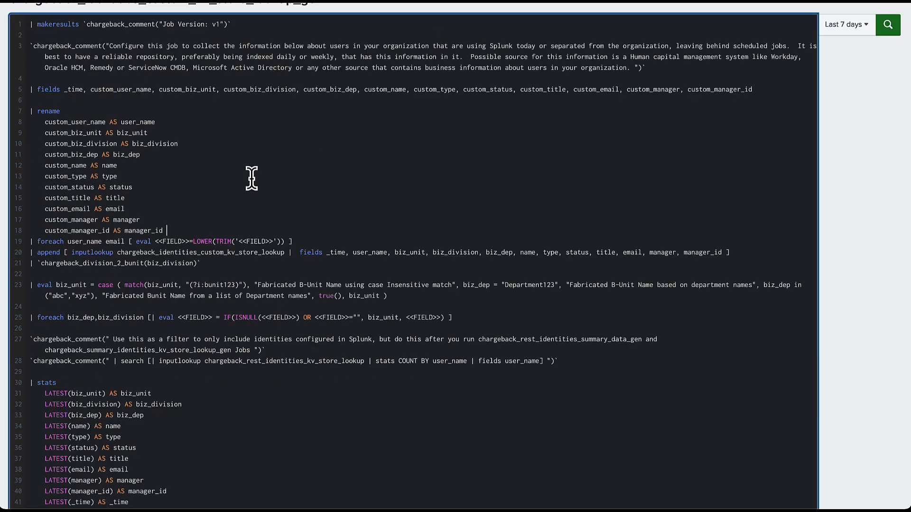
pyautogui.scroll(3, 244, 176)
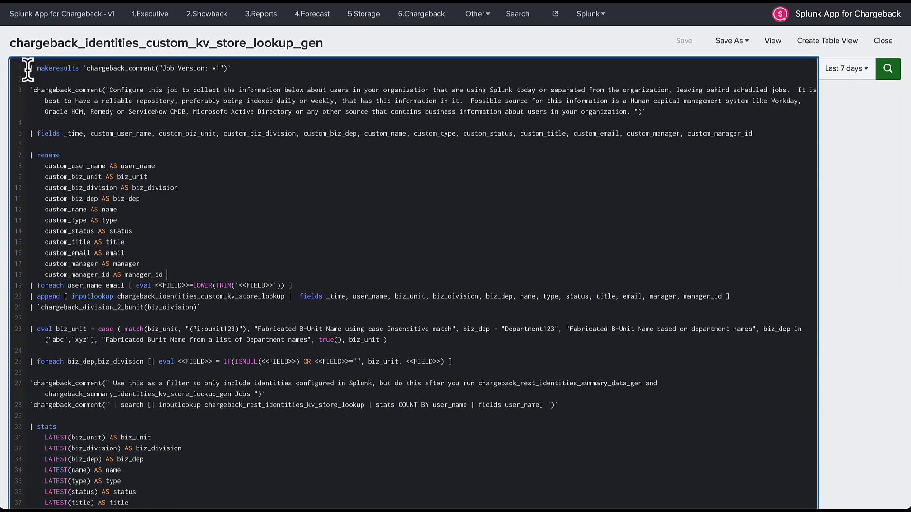
# Paste the Active Directory search over lines 1–18 of the lookup-gen search.
pyautogui.moveTo(27, 70); pyautogui.dragTo(184, 275)
pyautogui.hotkey('ctrl', 'v')
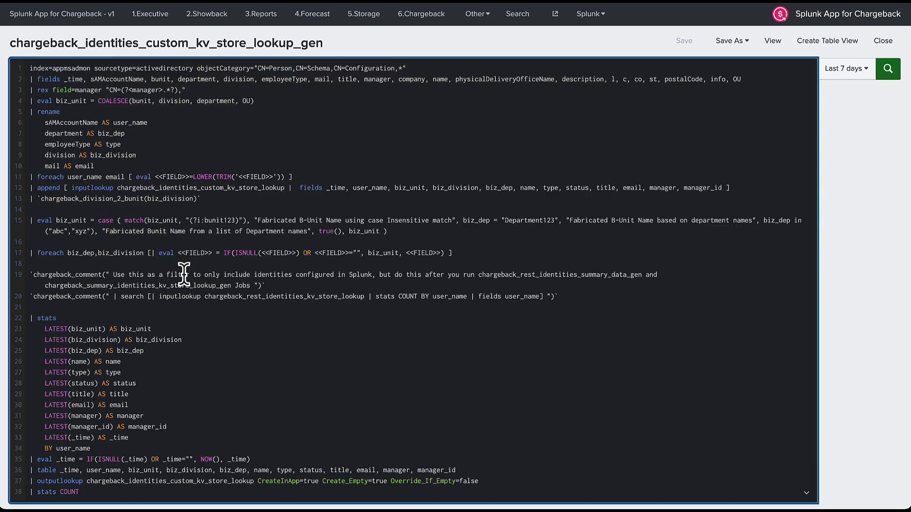
pyautogui.hotkey('ctrl', 'z')
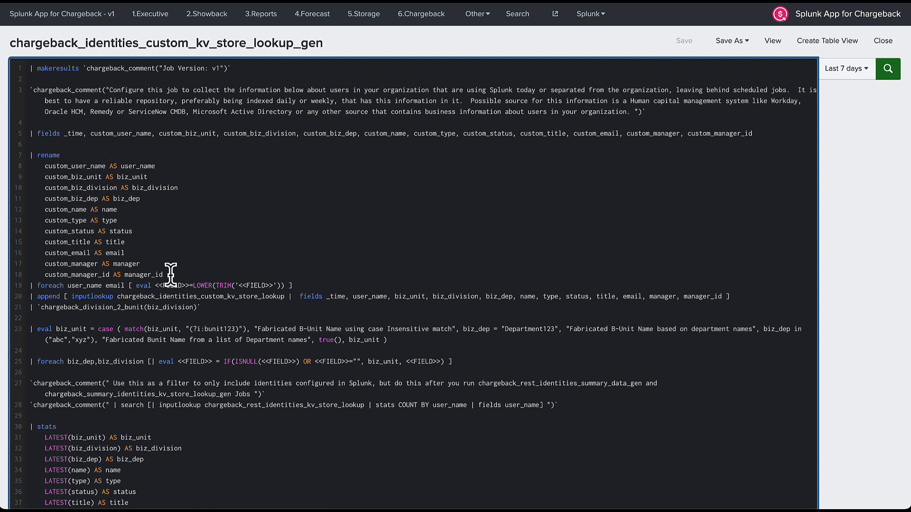
pyautogui.moveTo(167, 274); pyautogui.dragTo(4, 41)
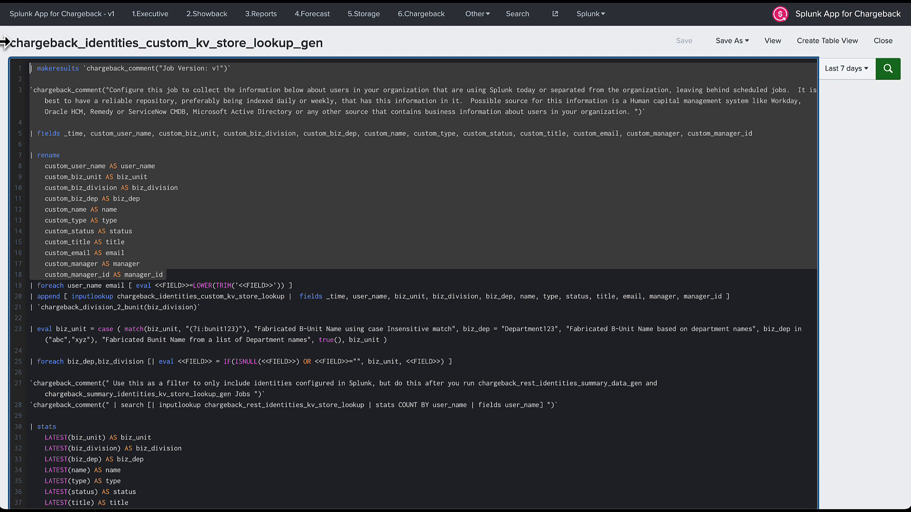
pyautogui.hotkey('ctrl', 'v')
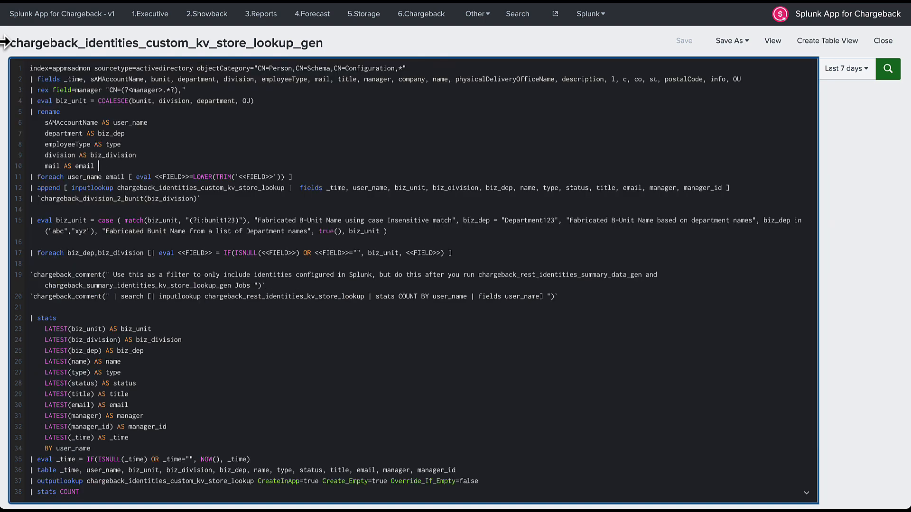
pyautogui.scroll(-2, 4, 42)
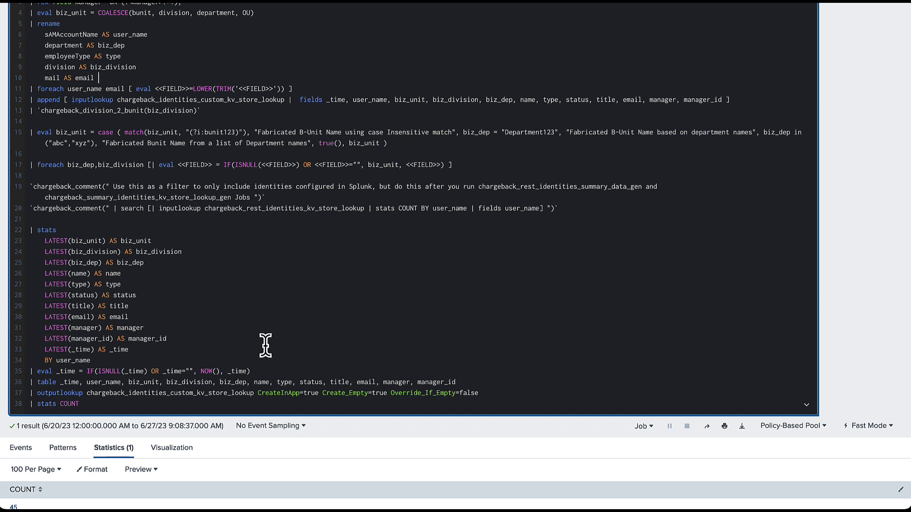
# Delete the outputlookup and stats COUNT lines from the query and rerun the search.
pyautogui.scroll(-2, 265, 345)
pyautogui.moveTo(88, 342); pyautogui.dragTo(7, 332)
pyautogui.press('BackSpace')
pyautogui.press('BackSpace')
pyautogui.press('Return')
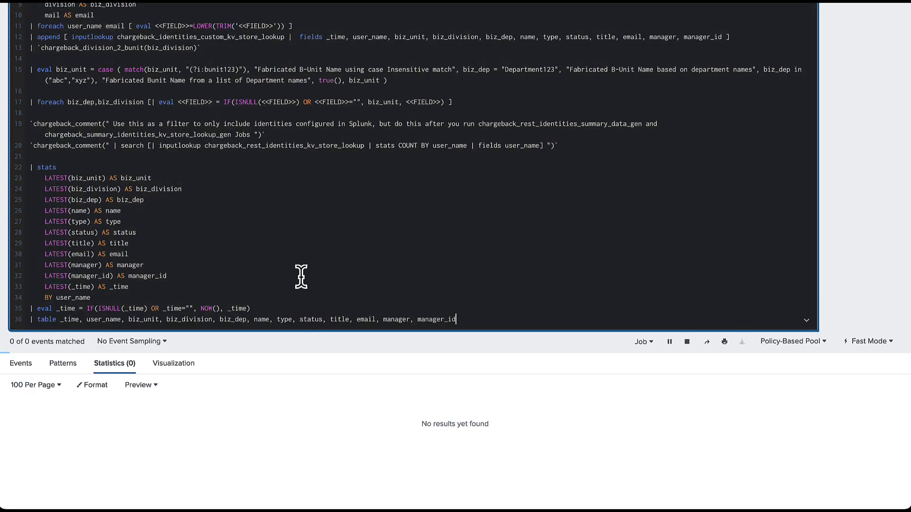
# Review the 45-row Statistics table of users with biz_unit, biz_division and biz_dep filled.
pyautogui.scroll(-5, 301, 284)
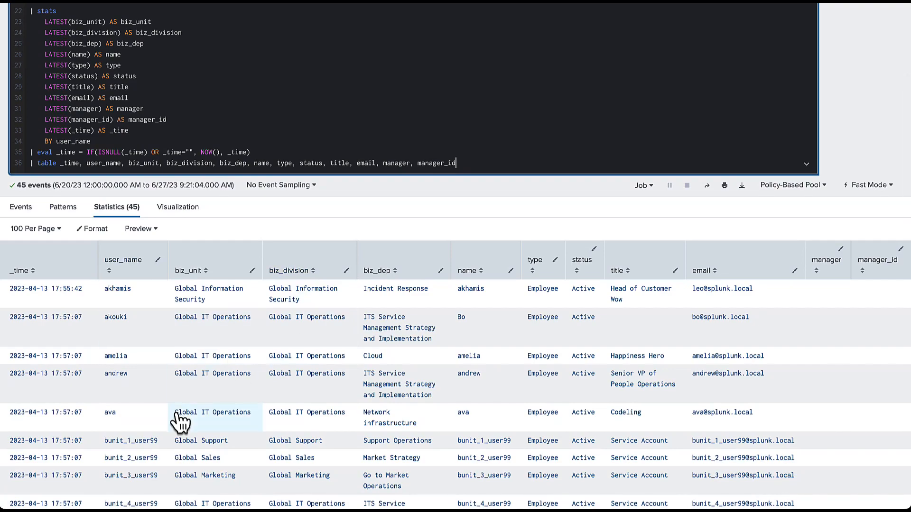
pyautogui.scroll(-2, 179, 423)
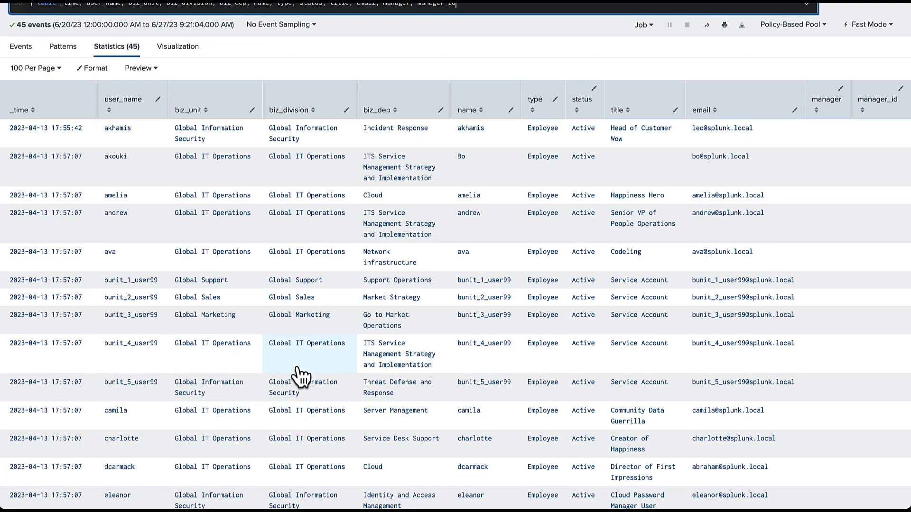
pyautogui.scroll(-4, 298, 377)
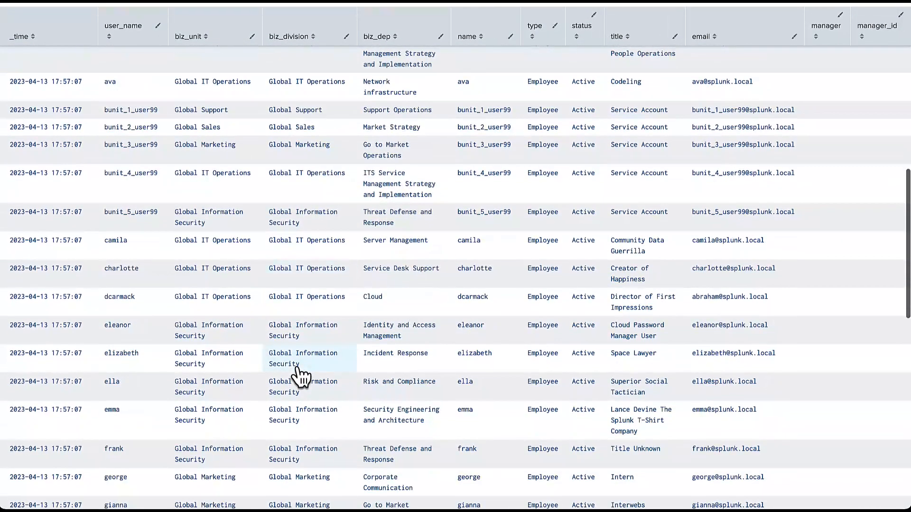
pyautogui.scroll(10, 299, 377)
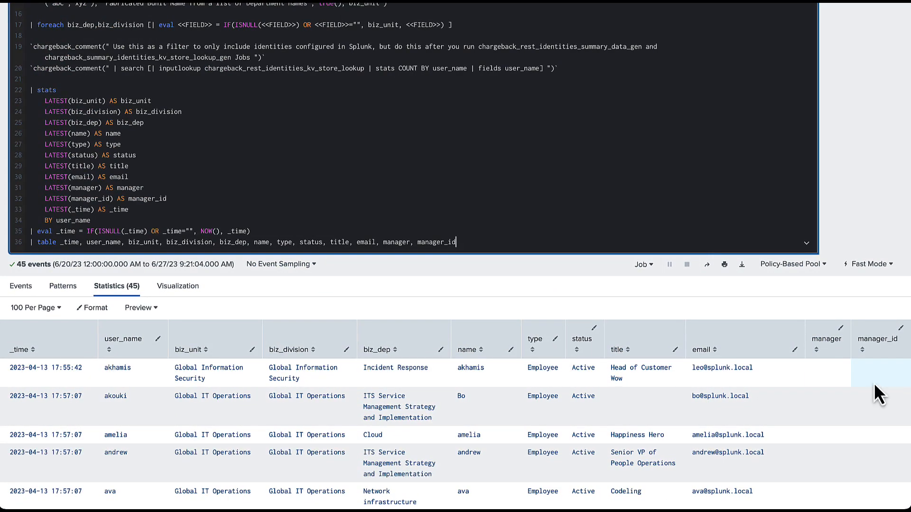
pyautogui.scroll(3, 389, 156)
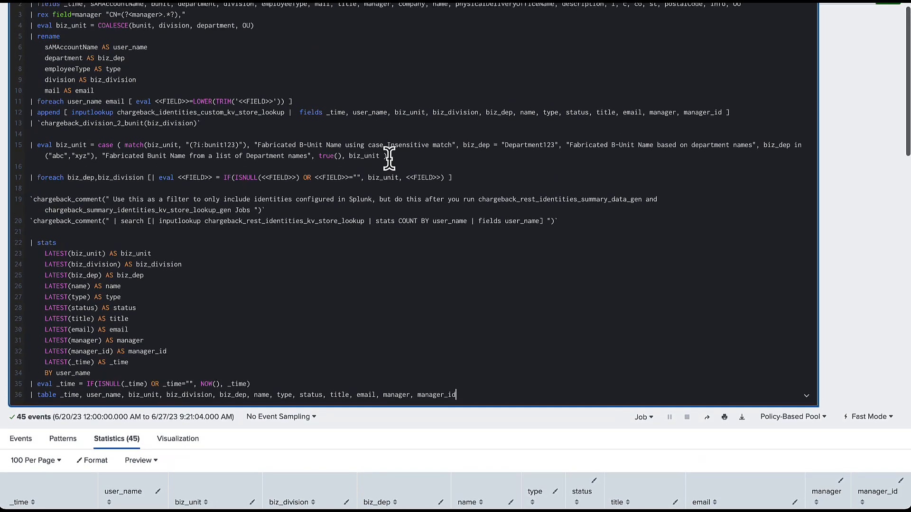
pyautogui.scroll(2, 389, 157)
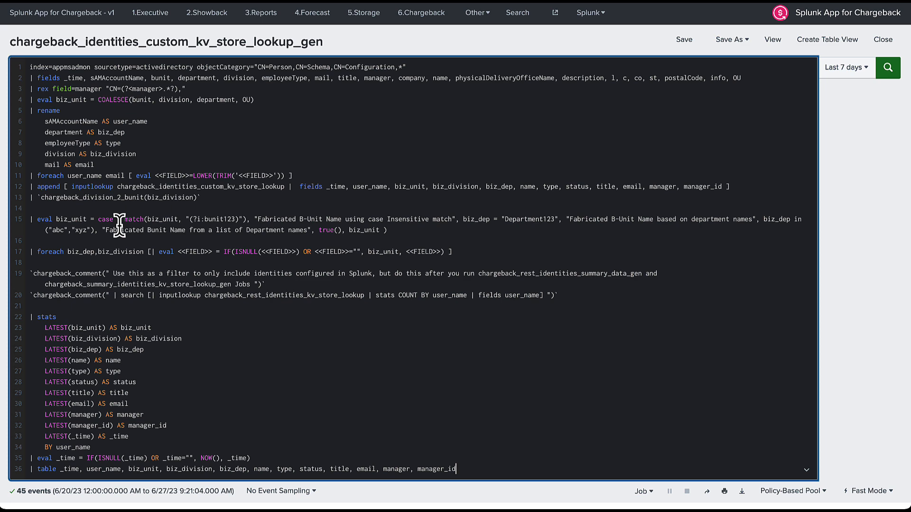
pyautogui.scroll(-5, 120, 224)
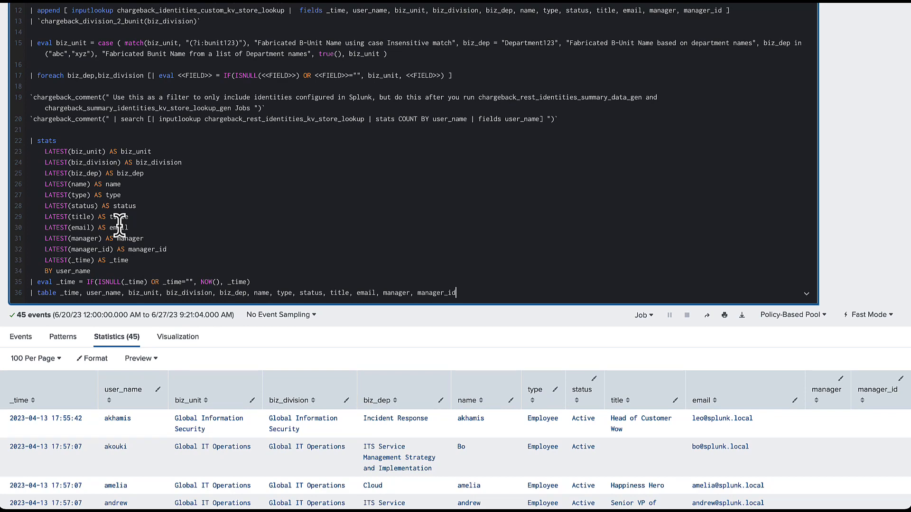
pyautogui.scroll(-2, 119, 223)
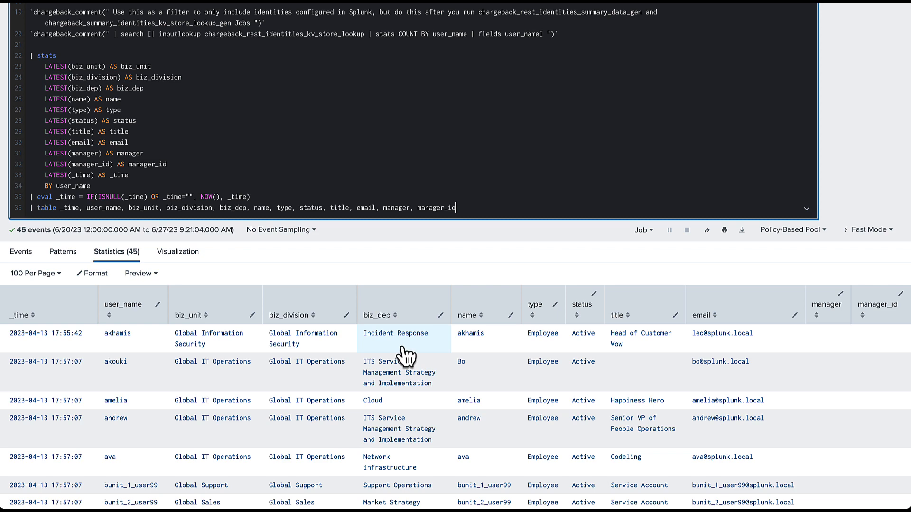
pyautogui.scroll(-2, 403, 354)
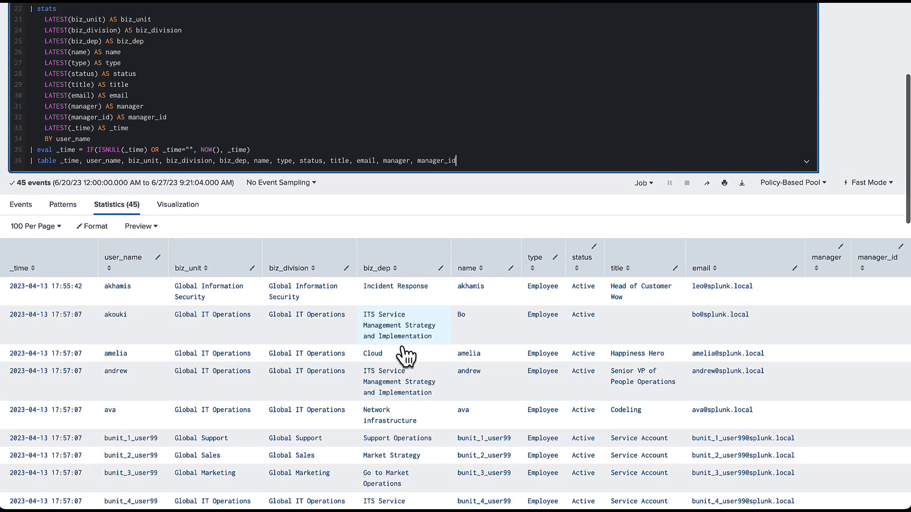
pyautogui.scroll(10, 402, 354)
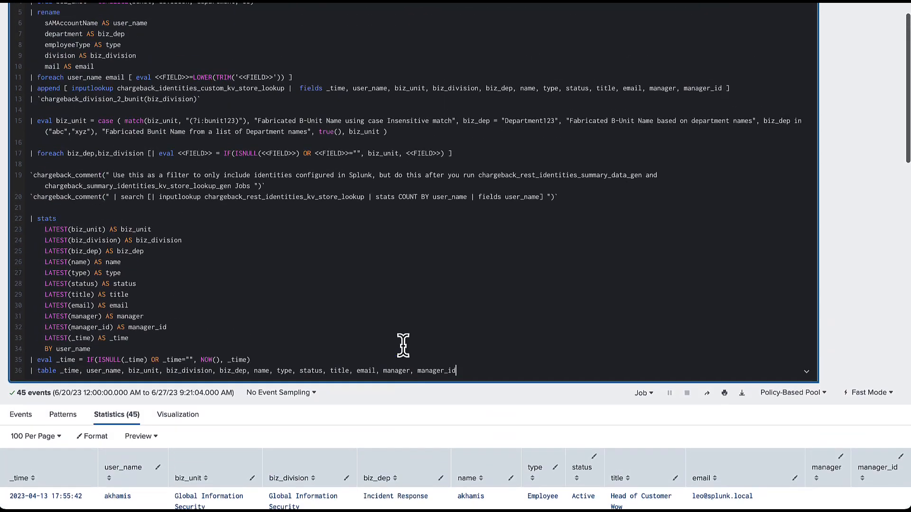
pyautogui.scroll(1, 403, 346)
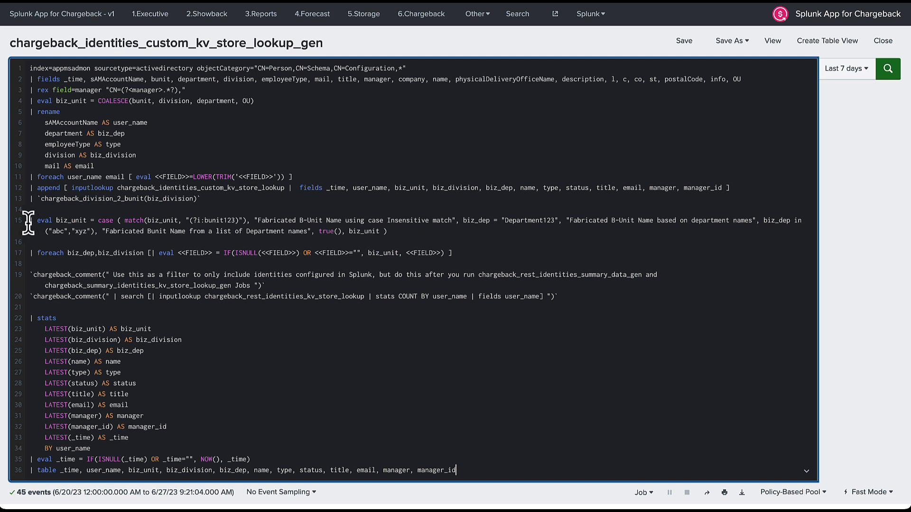
pyautogui.doubleClick(158, 220)
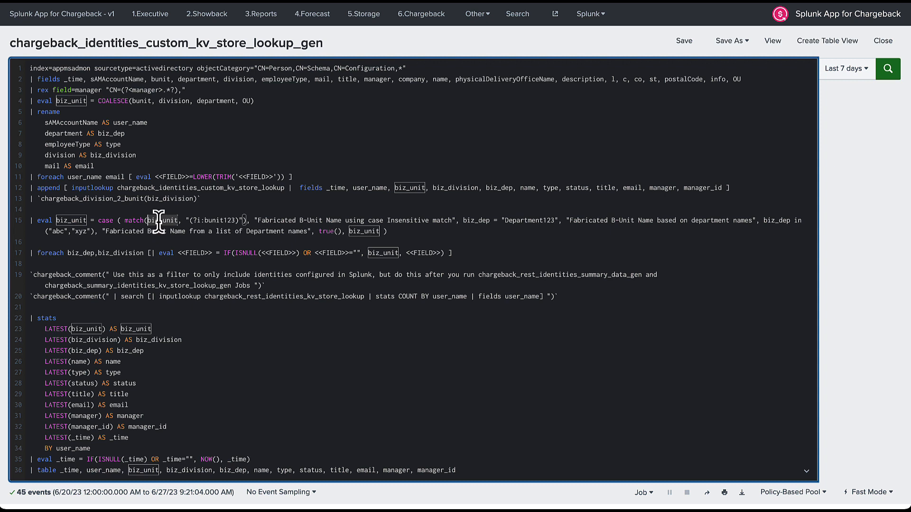
pyautogui.doubleClick(219, 220)
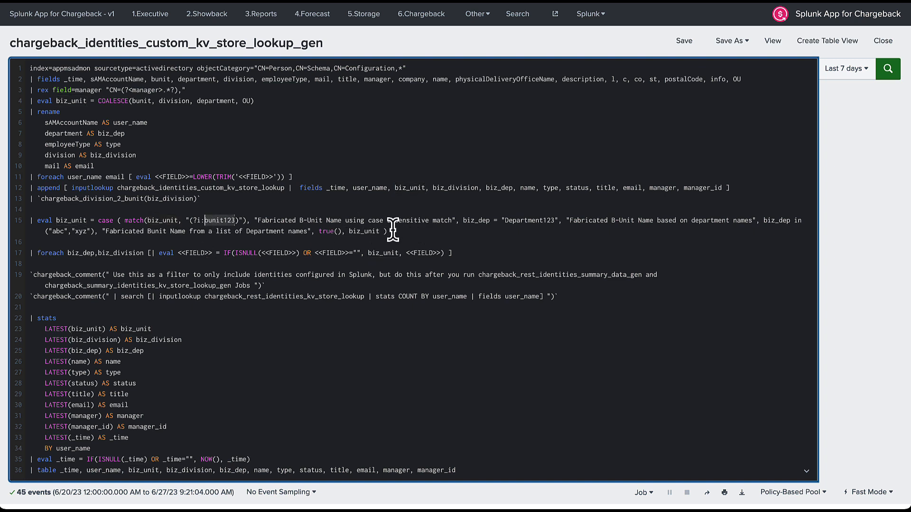
pyautogui.moveTo(257, 220); pyautogui.dragTo(454, 221)
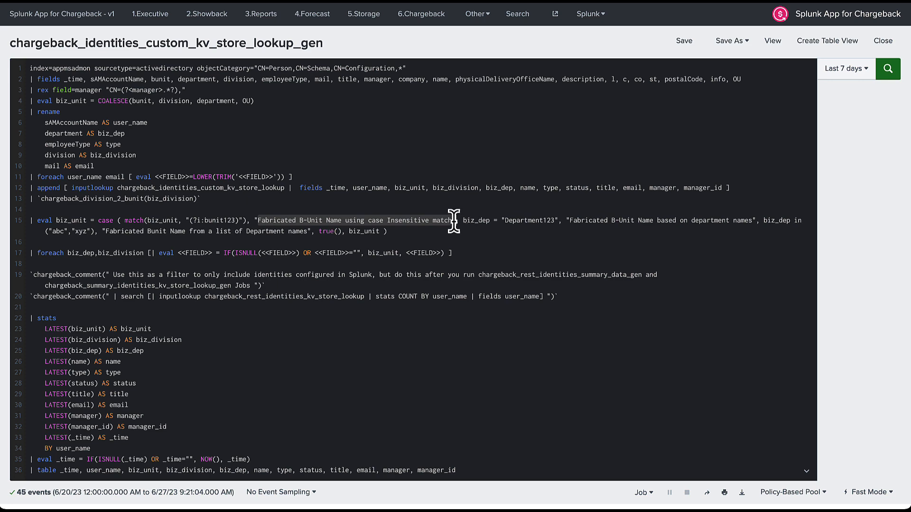
pyautogui.scroll(-2, 450, 221)
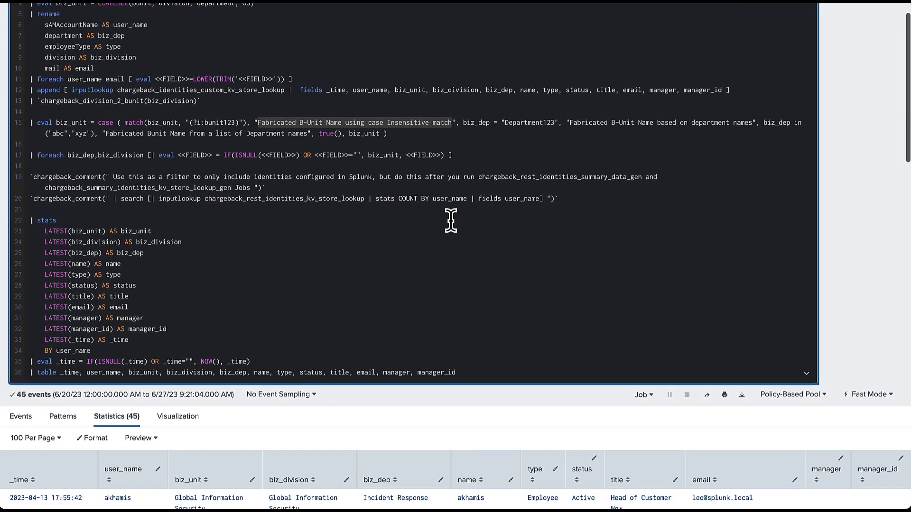
pyautogui.scroll(-2, 451, 221)
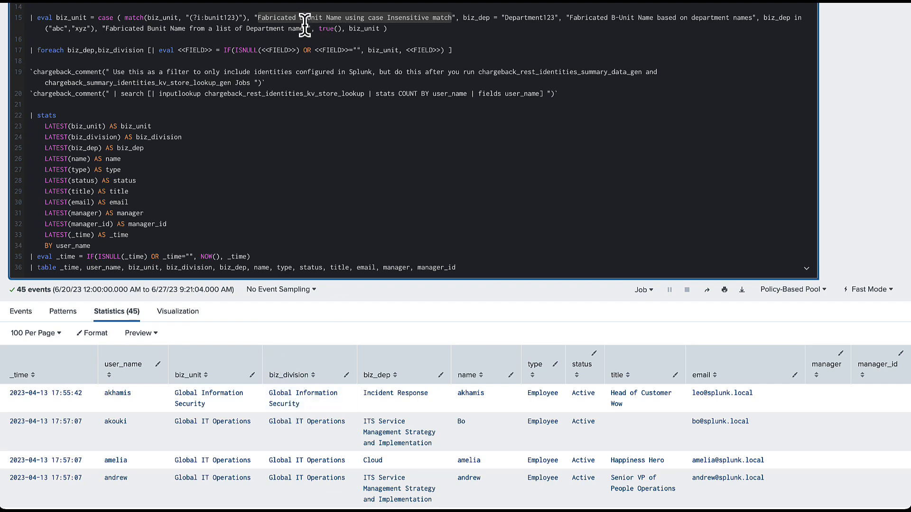
pyautogui.scroll(1, 304, 22)
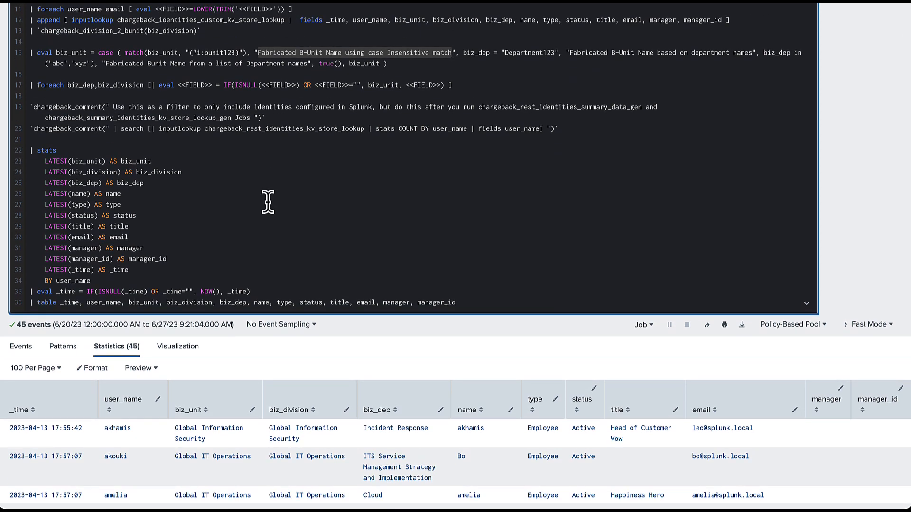
pyautogui.scroll(-2, 268, 201)
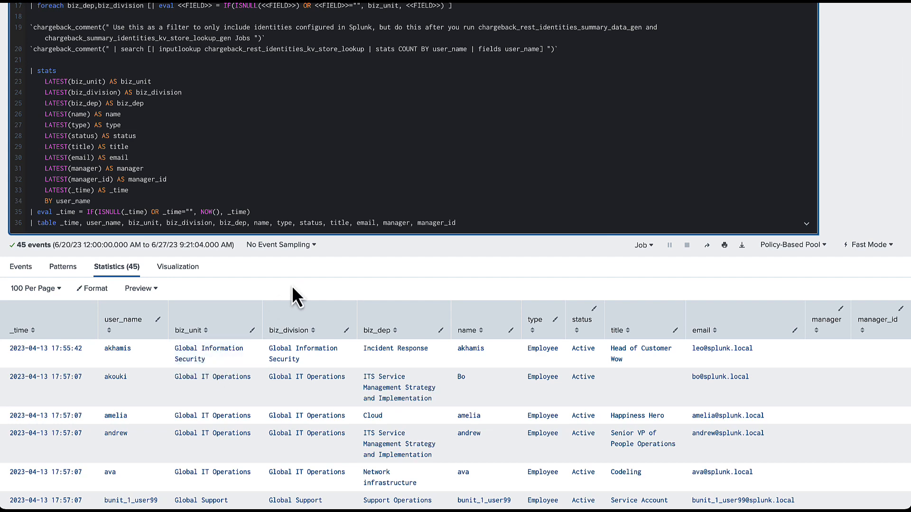
pyautogui.scroll(2, 292, 284)
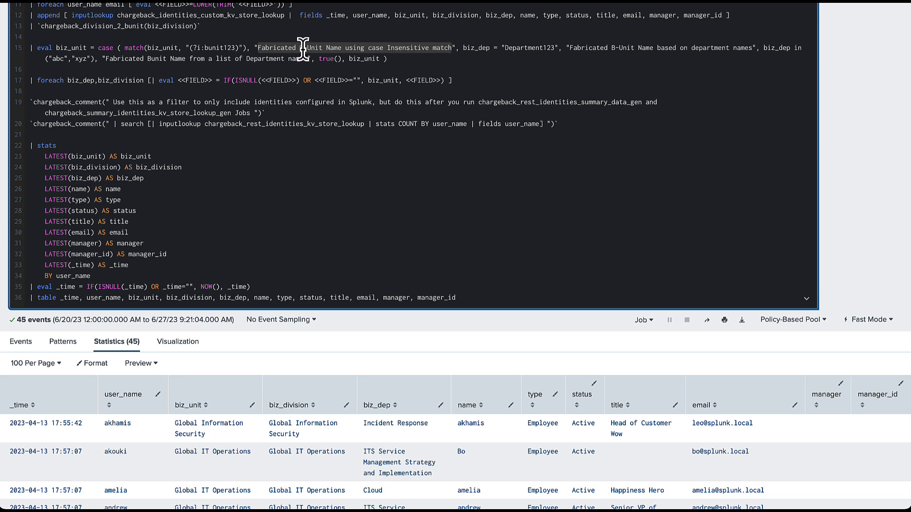
pyautogui.click(74, 48)
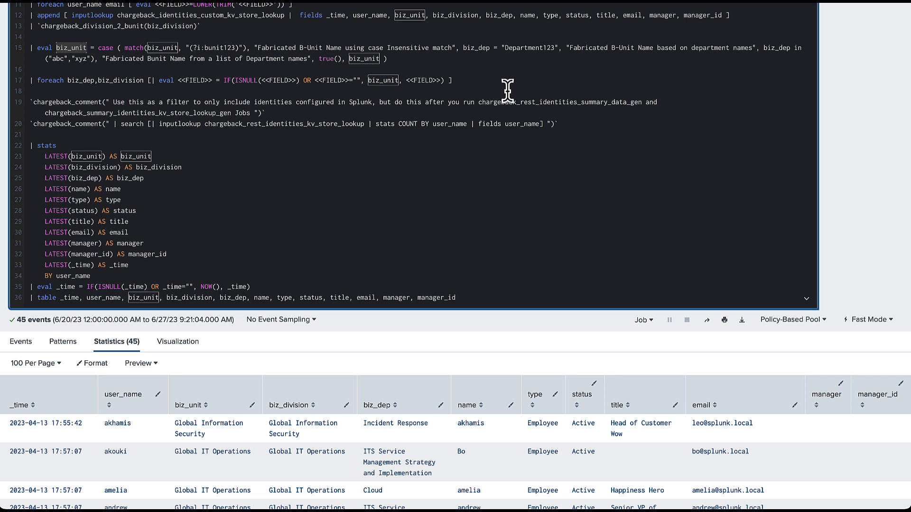
pyautogui.click(476, 48)
pyautogui.doubleClick(476, 48)
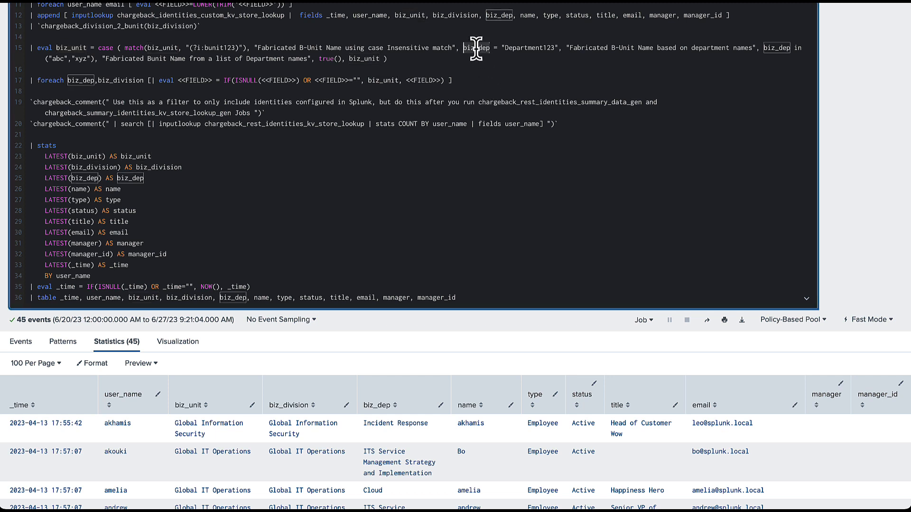
pyautogui.moveTo(29, 50); pyautogui.dragTo(418, 66)
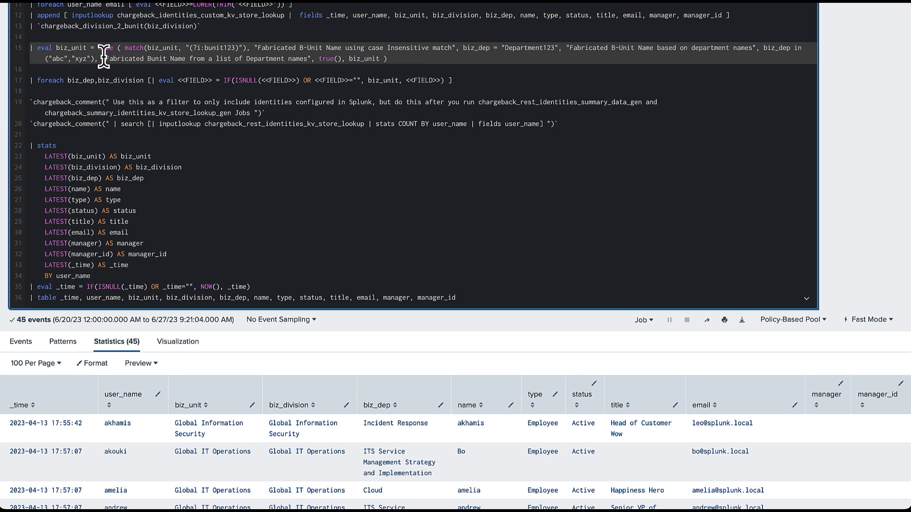
pyautogui.click(500, 52)
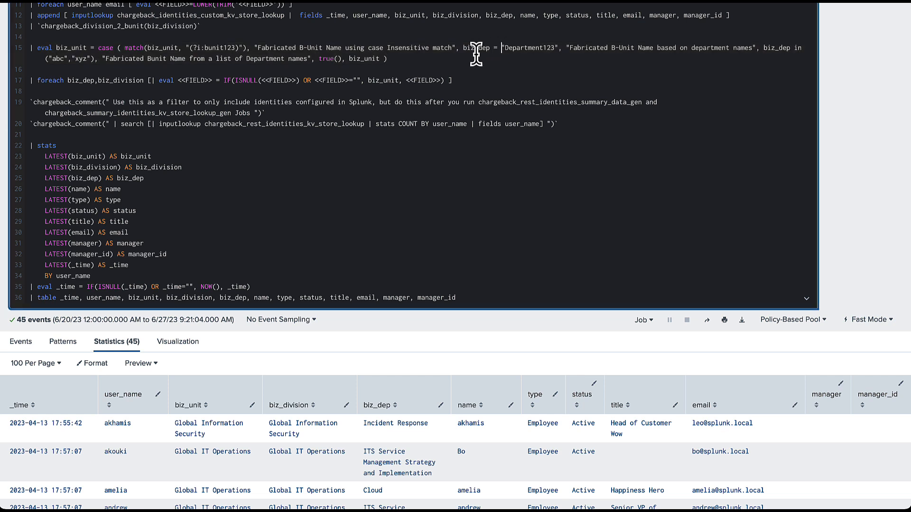
pyautogui.doubleClick(522, 49)
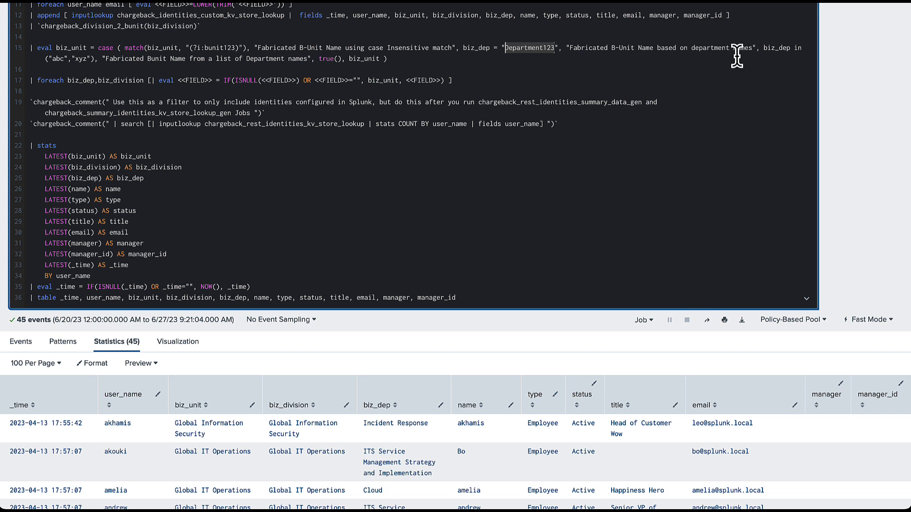
pyautogui.click(775, 49)
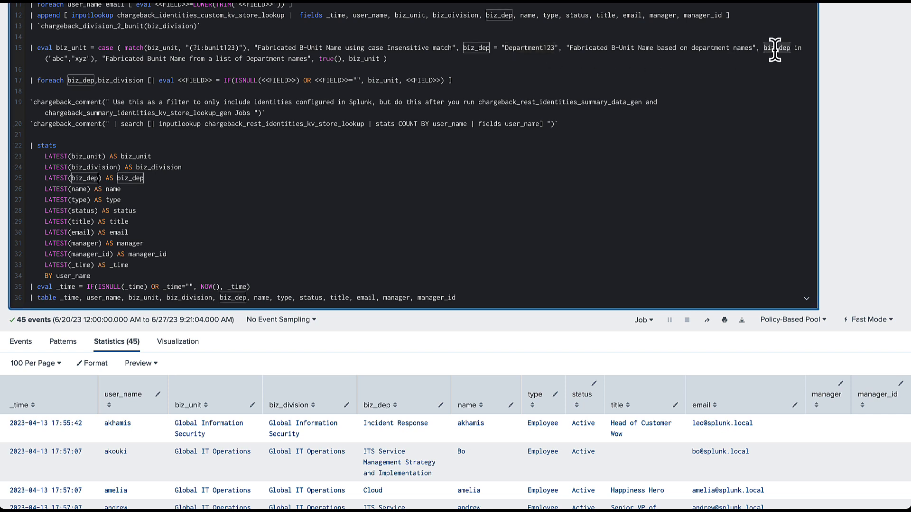
pyautogui.click(54, 63)
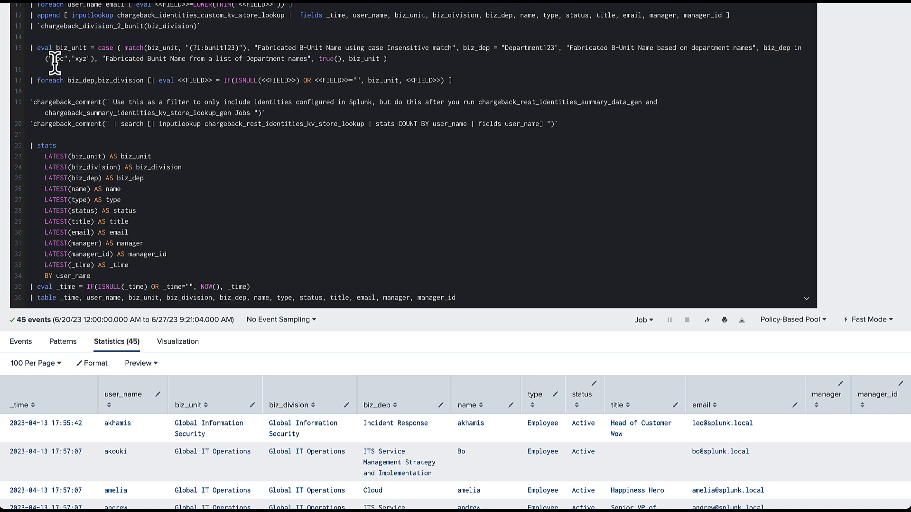
pyautogui.click(53, 60)
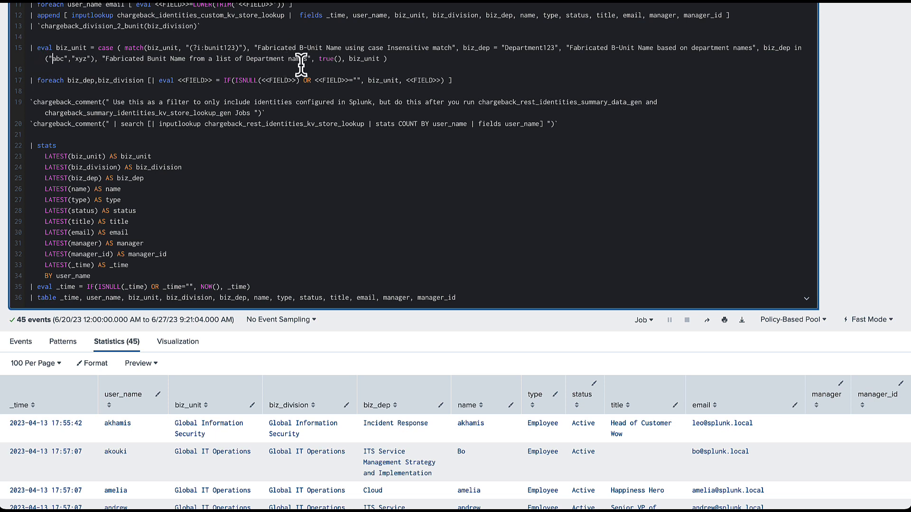
pyautogui.moveTo(319, 59); pyautogui.dragTo(386, 57)
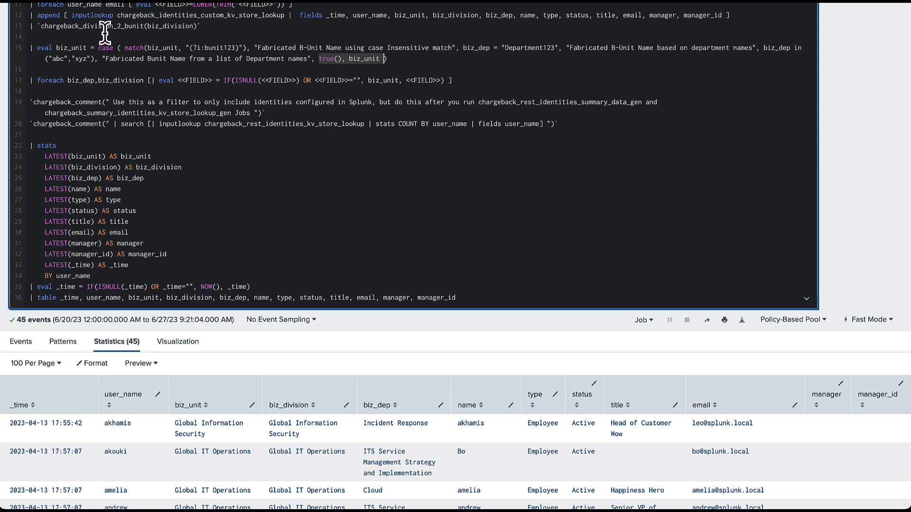
pyautogui.doubleClick(366, 58)
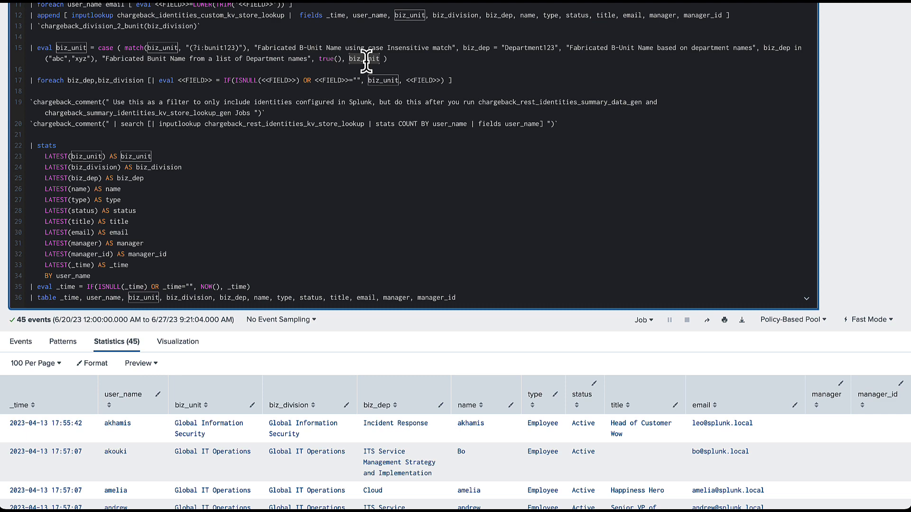
pyautogui.scroll(1, 366, 58)
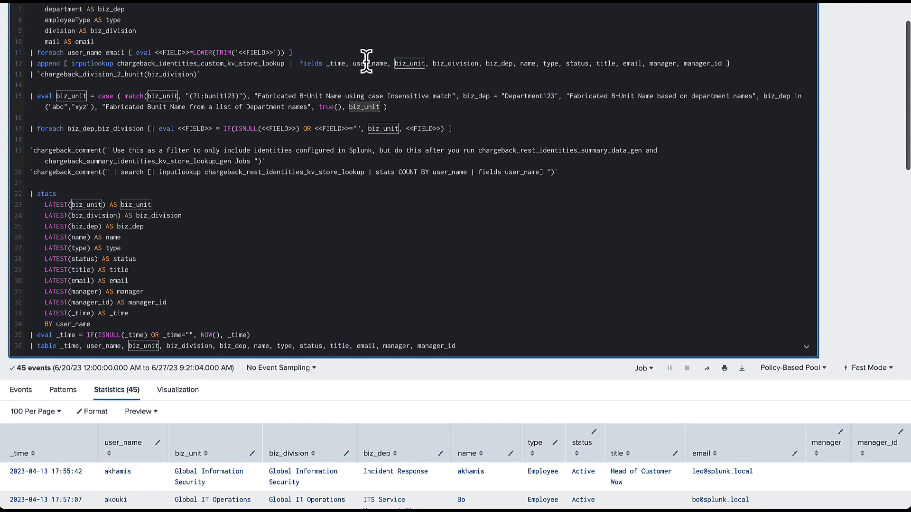
pyautogui.click(404, 107)
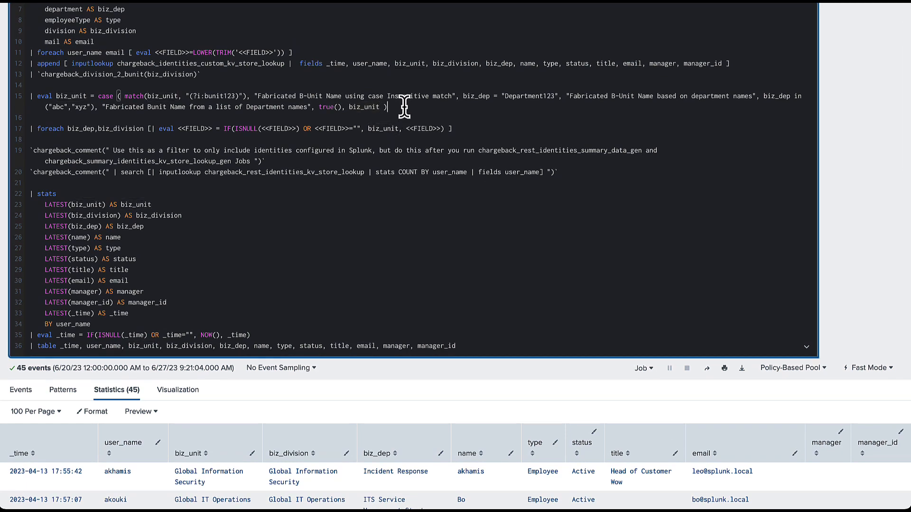
pyautogui.scroll(2, 404, 107)
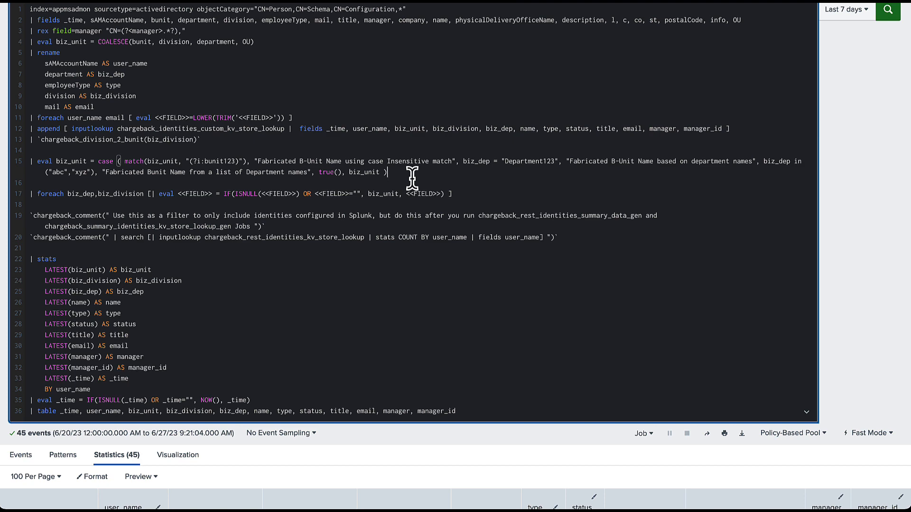
pyautogui.scroll(1, 411, 178)
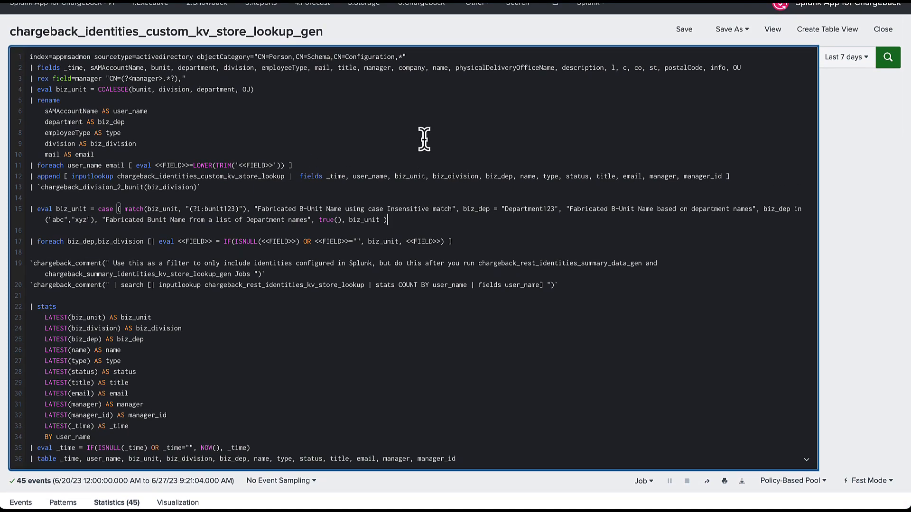
# Restore the outputlookup and stats COUNT lines and go back to the App Jobs tab.
pyautogui.press('super+Down')
pyautogui.press('Return')
pyautogui.write('| outputlookup chargeback_identities_custom_kv_store_lookup CreateInApp=true Create_Empty=true Override_If_Empty=false | stats COUNT')
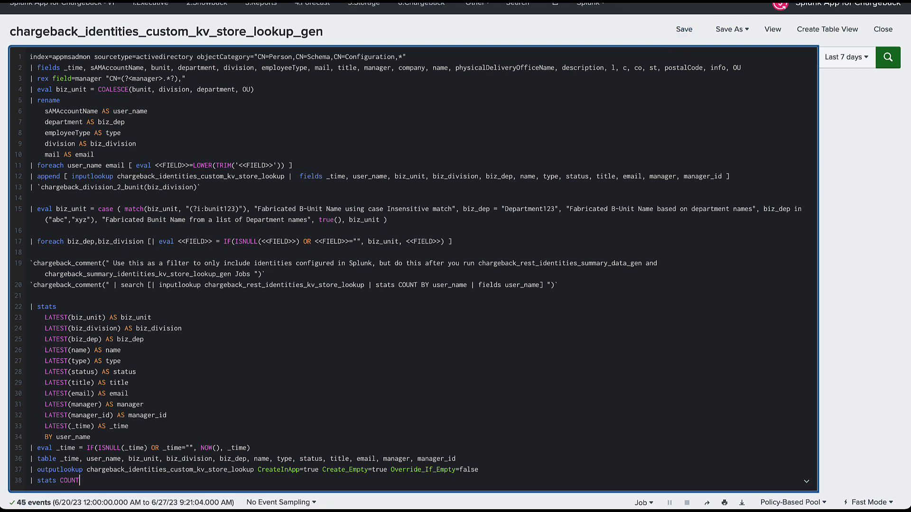
pyautogui.click(109, 1)
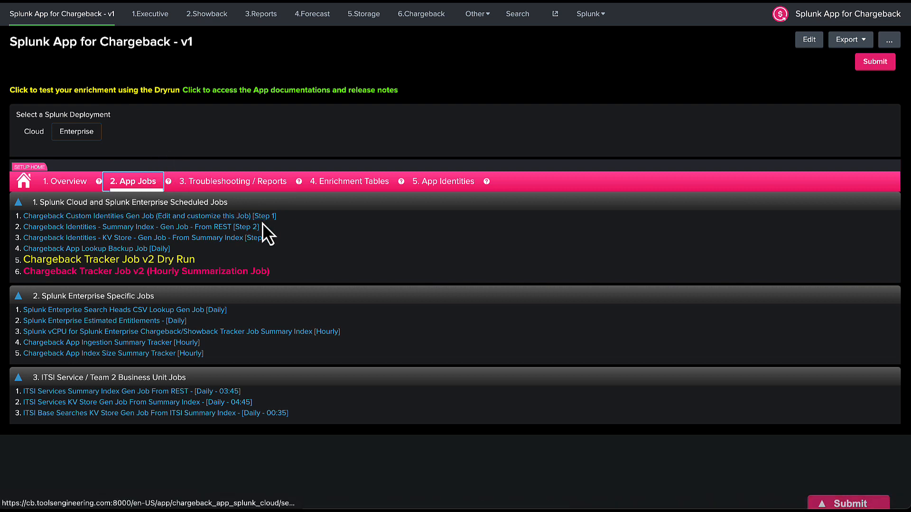
# Inspect the Step 2 REST identities summary search and its chargeback_summary_index macro, then return to App Jobs.
pyautogui.click(119, 229)
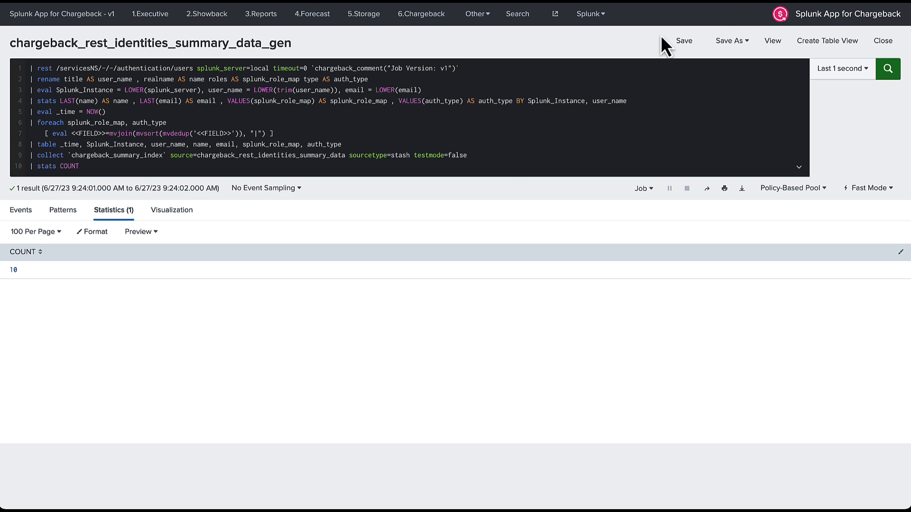
pyautogui.doubleClick(114, 156)
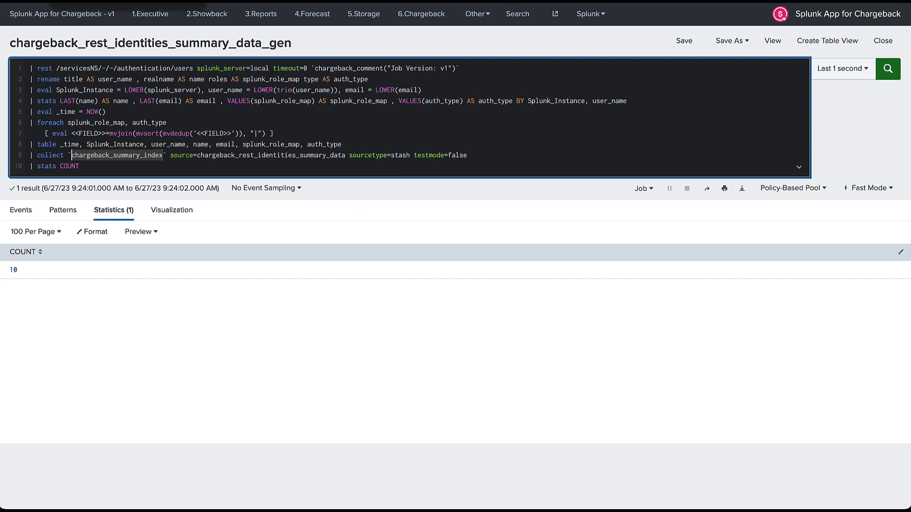
pyautogui.click(95, 1)
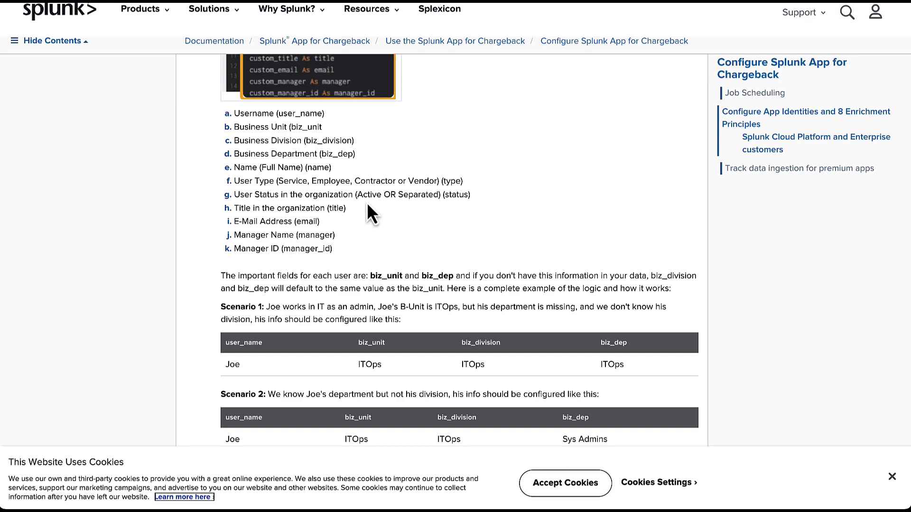
# Check docs step 7: chargeback_rest_identities_summary_data_gen, schedule 18 3 * * *, index chargeback_summary.
pyautogui.scroll(-9, 368, 206)
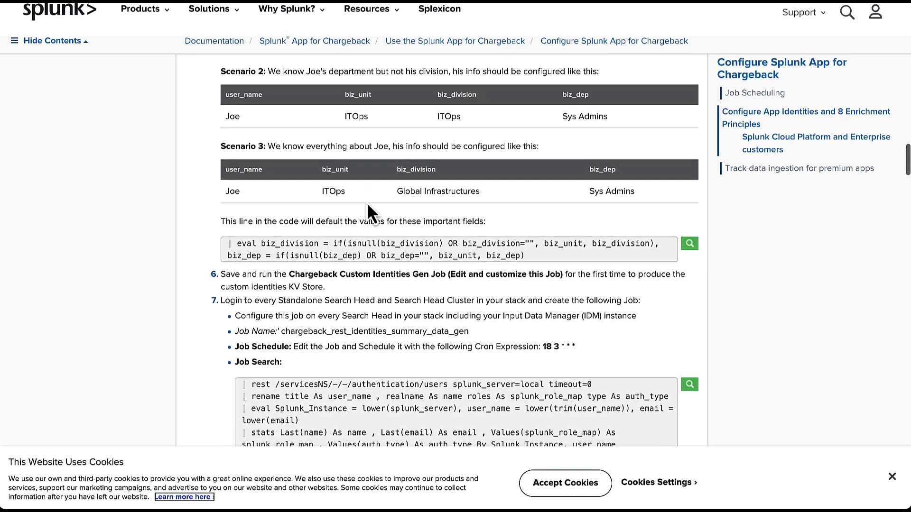
pyautogui.scroll(-2, 368, 206)
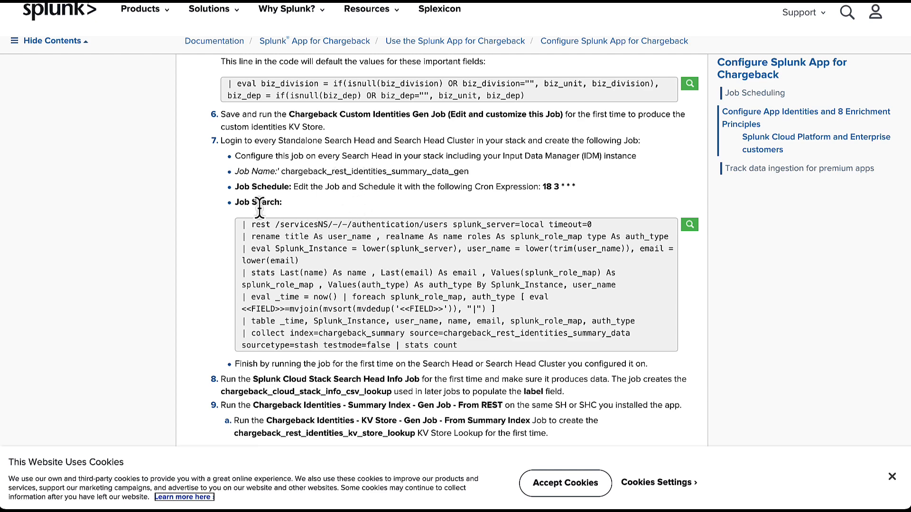
pyautogui.doubleClick(355, 173)
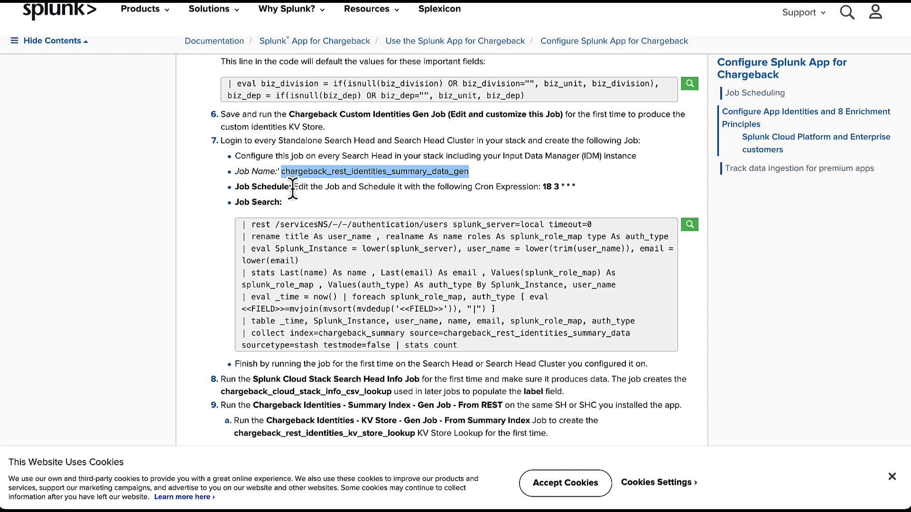
pyautogui.moveTo(293, 187); pyautogui.dragTo(565, 187)
pyautogui.click(565, 186)
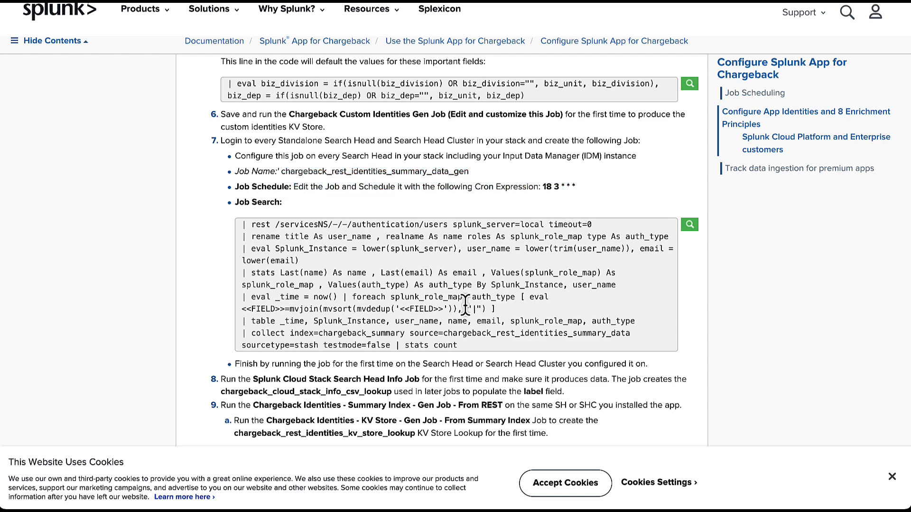
pyautogui.doubleClick(362, 334)
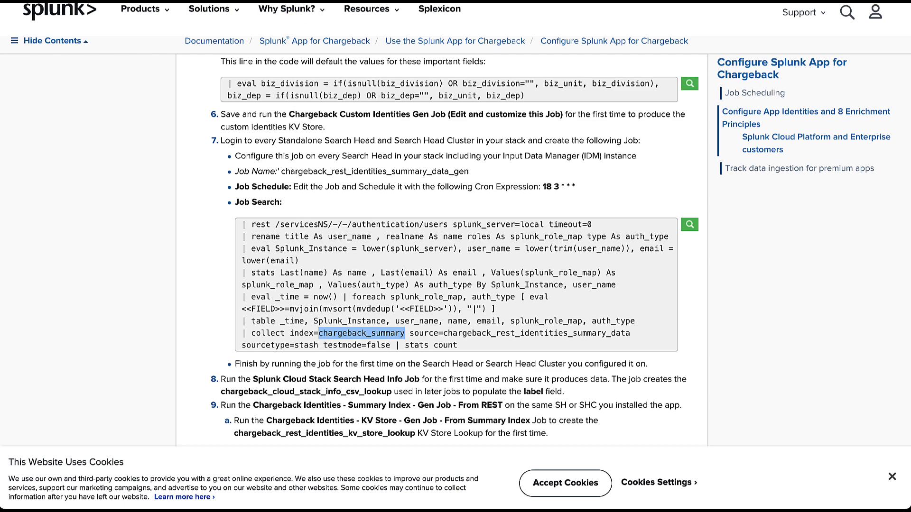
pyautogui.hotkey('ctrl', 'shift', 'Tab')
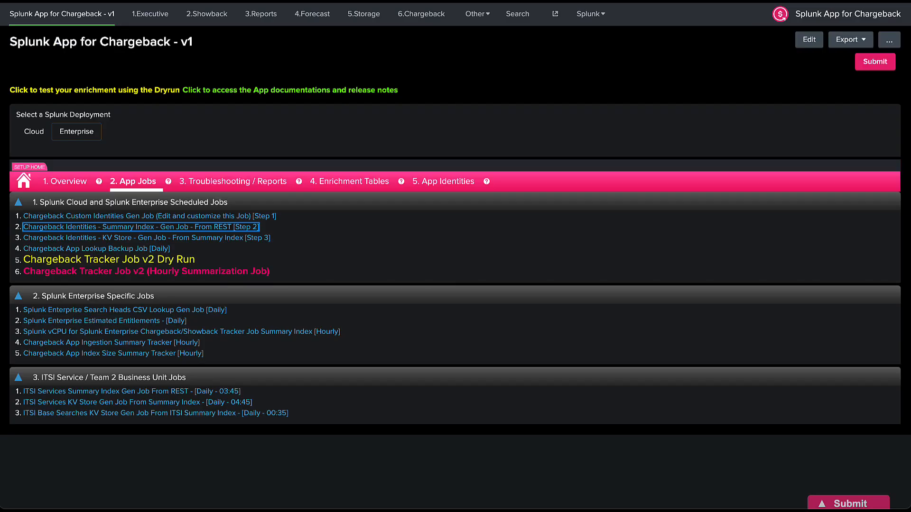
pyautogui.click(239, 182)
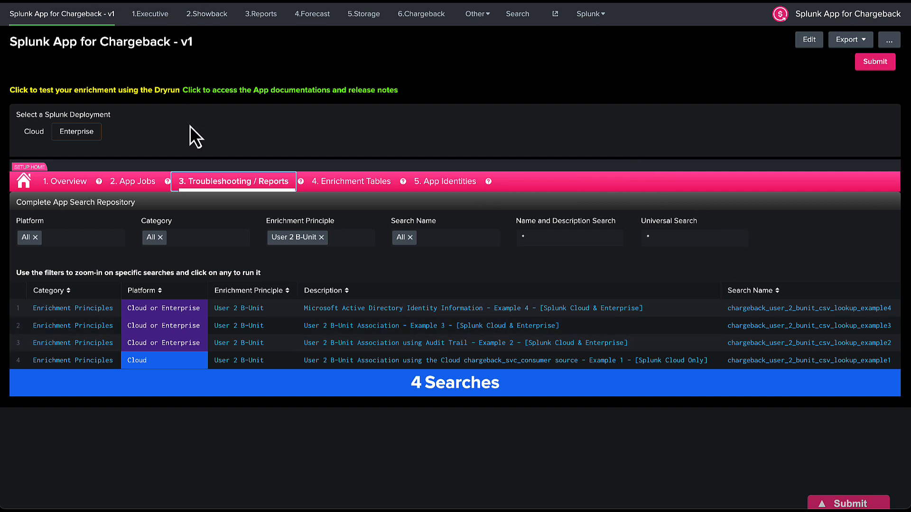
pyautogui.click(142, 188)
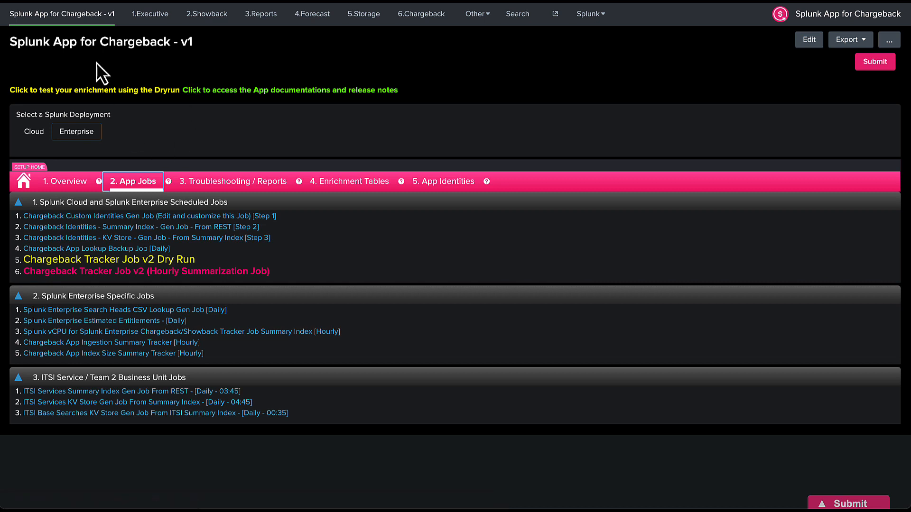
pyautogui.click(235, 238)
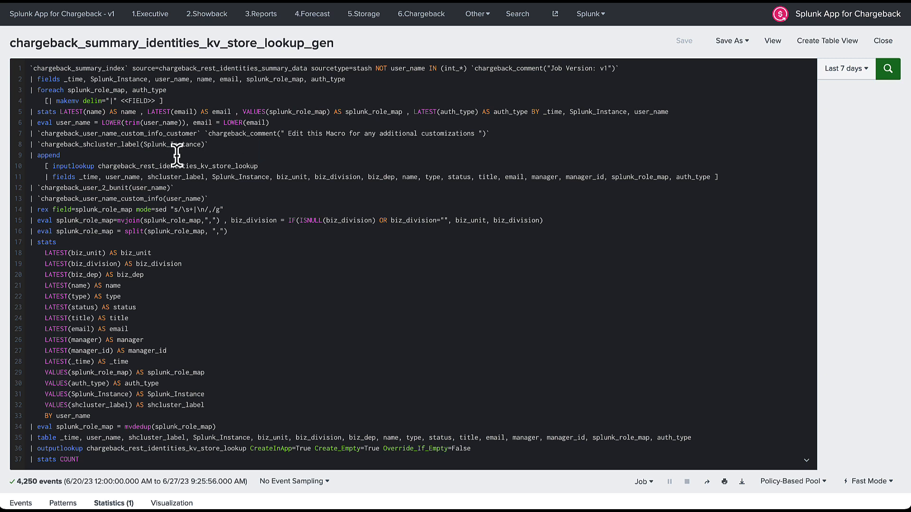
pyautogui.scroll(-1, 204, 220)
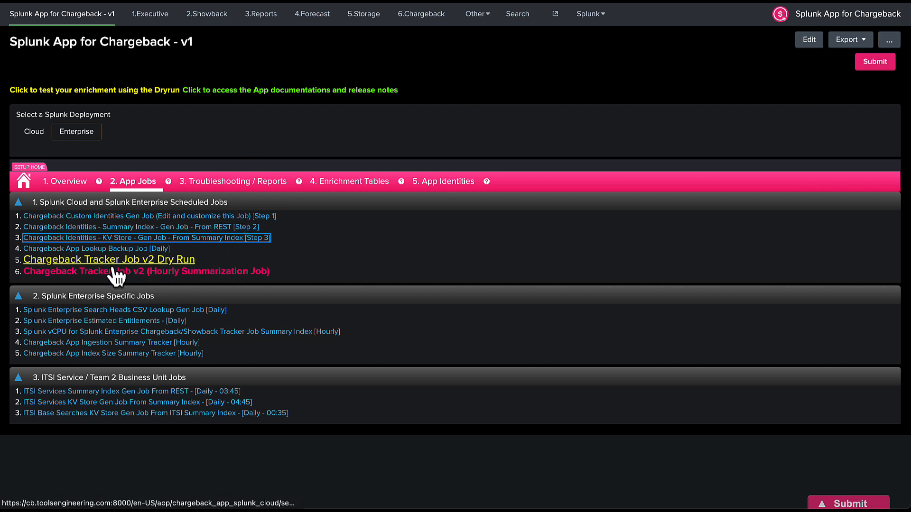
# Review the Tracker Job v2 Dry Run's line 2 enrichment macro, then return to the Overview tab.
pyautogui.click(89, 262)
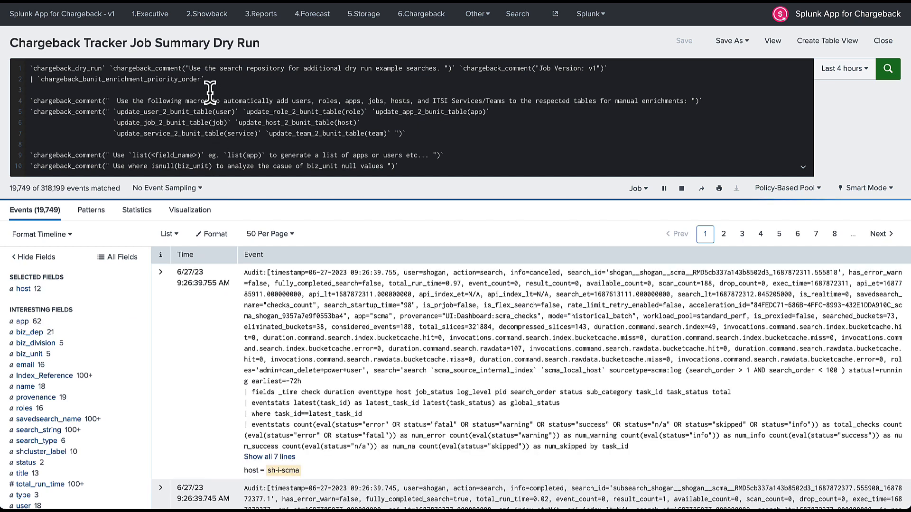
pyautogui.moveTo(208, 79); pyautogui.dragTo(20, 80)
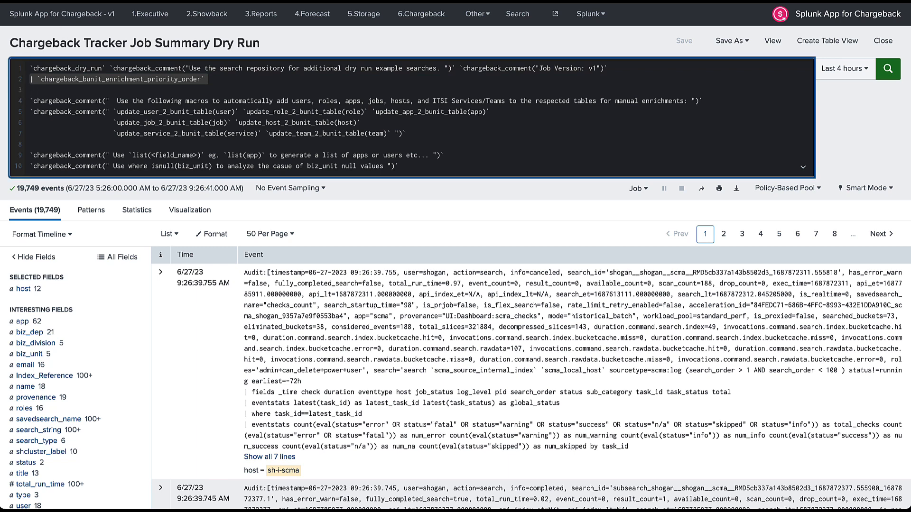
pyautogui.click(94, 14)
pyautogui.click(72, 183)
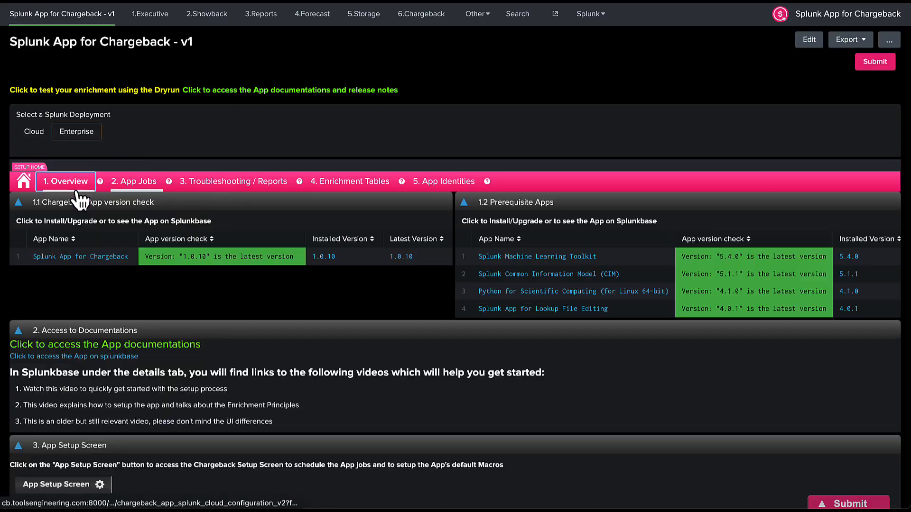
pyautogui.scroll(-2, 28, 199)
# In the setup screen, point out the organization name placeholder and the USD currency value.
pyautogui.click(78, 417)
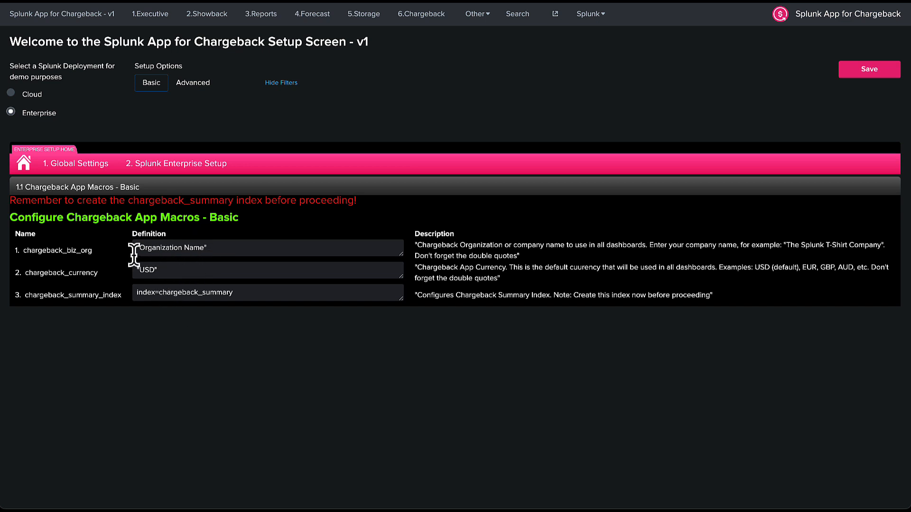
pyautogui.moveTo(139, 247); pyautogui.dragTo(205, 247)
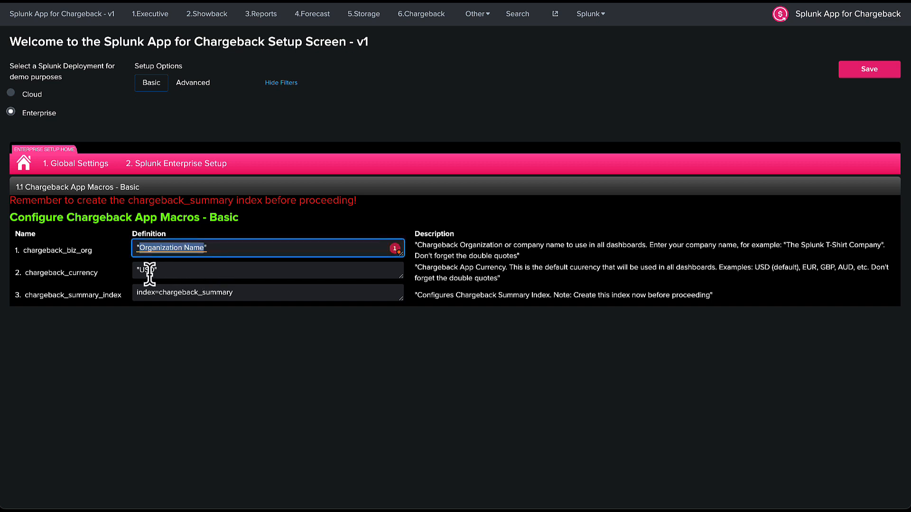
pyautogui.moveTo(155, 270); pyautogui.dragTo(143, 269)
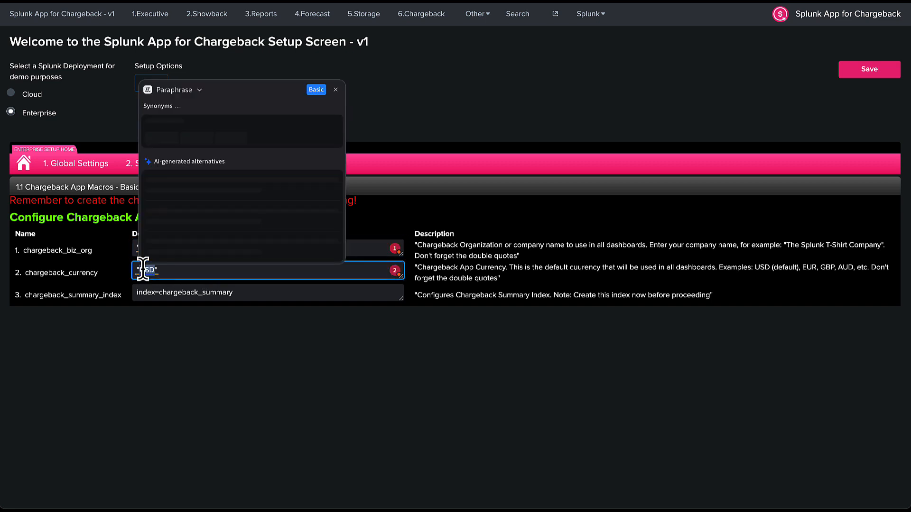
pyautogui.click(115, 274)
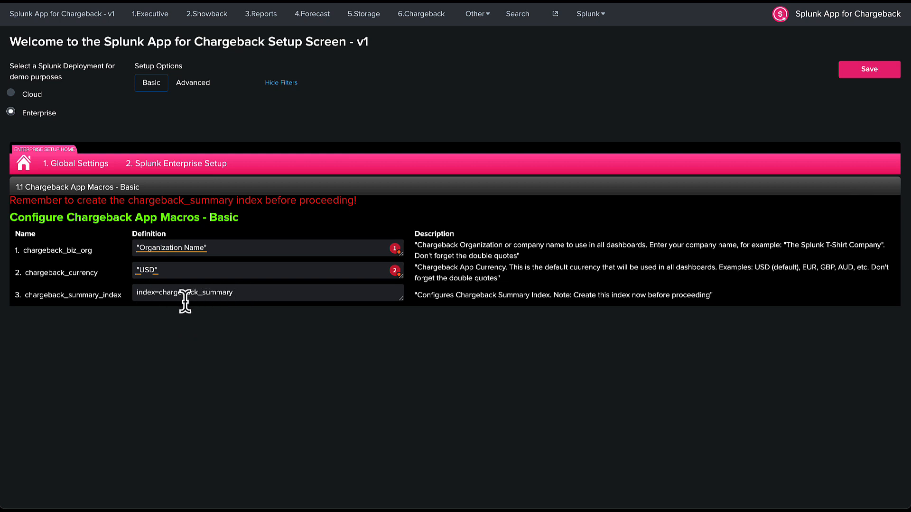
# In Advanced macros, enlarge the chargeback_bunit_enrichment_priority_order definition to show the whole macro.
pyautogui.click(192, 84)
pyautogui.scroll(-2, 149, 269)
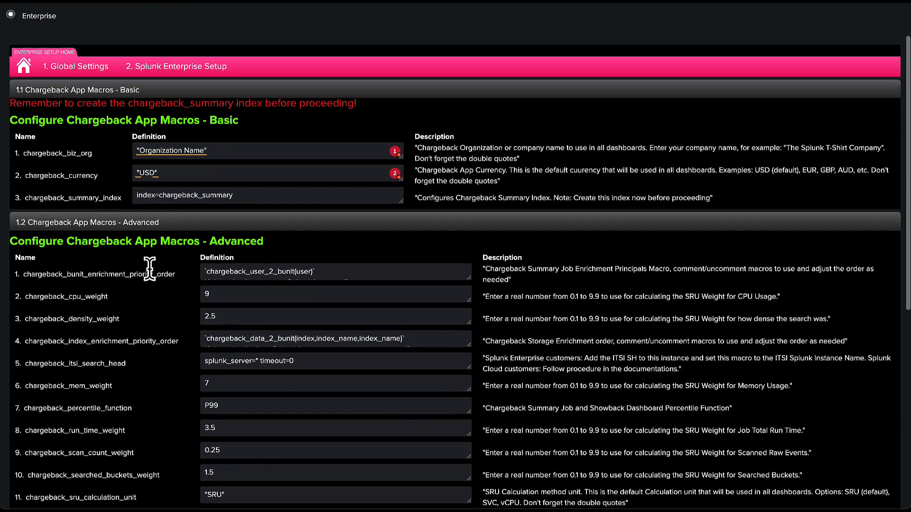
pyautogui.scroll(-2, 149, 269)
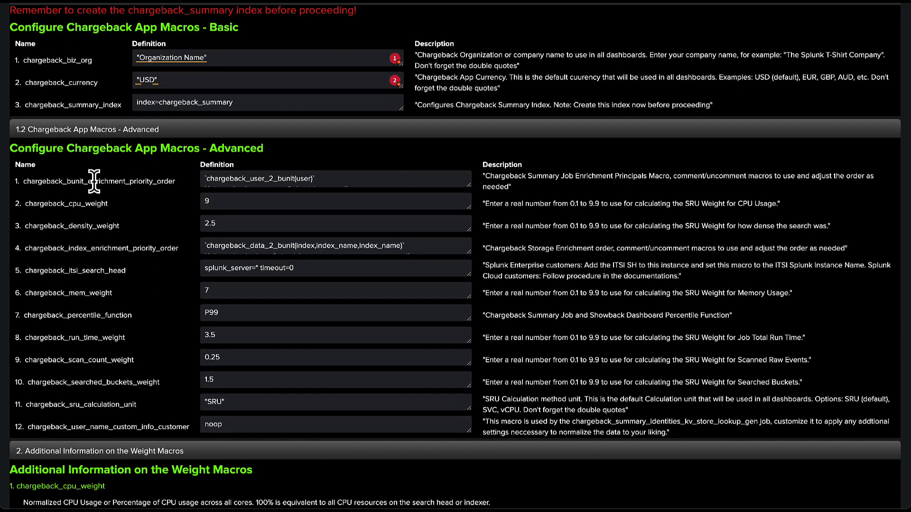
pyautogui.doubleClick(90, 182)
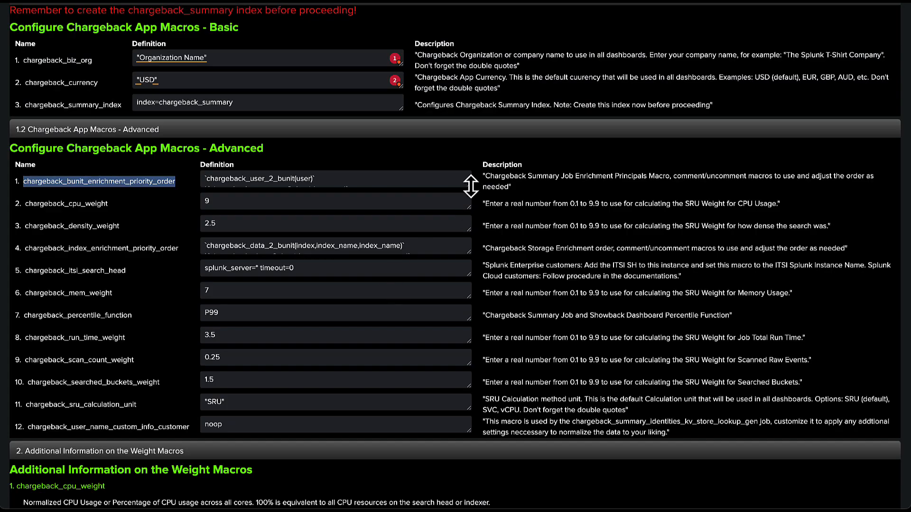
pyautogui.moveTo(471, 186); pyautogui.dragTo(478, 389)
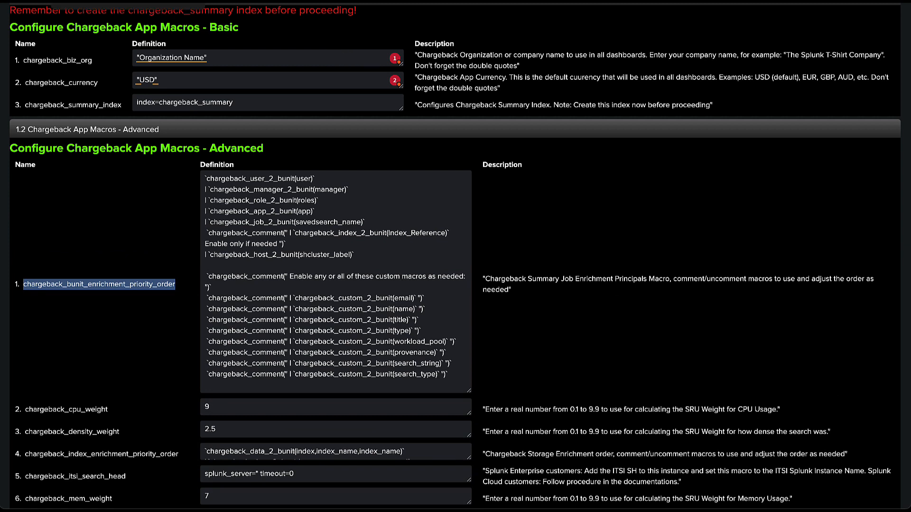
# View the enrichment tables, collapsing Splunk entitlements and expanding the business unit foundation tables.
pyautogui.click(95, 1)
pyautogui.click(346, 112)
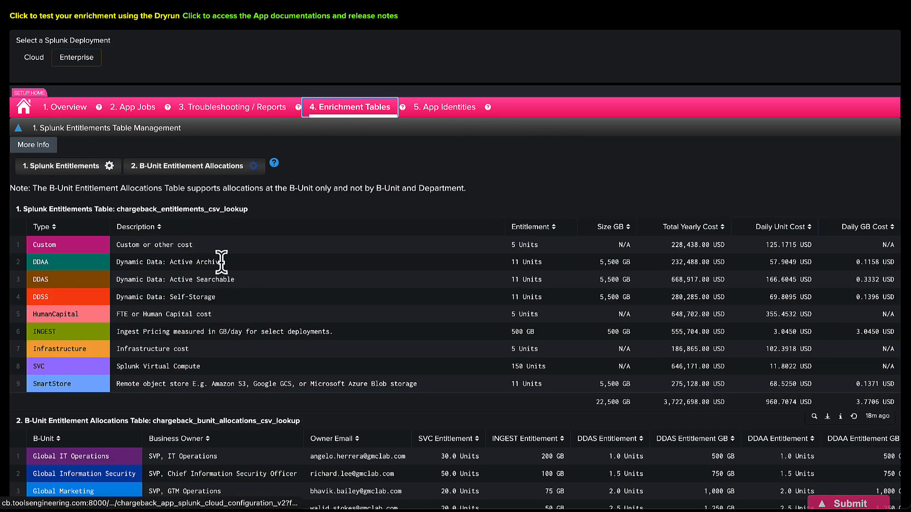
pyautogui.click(266, 129)
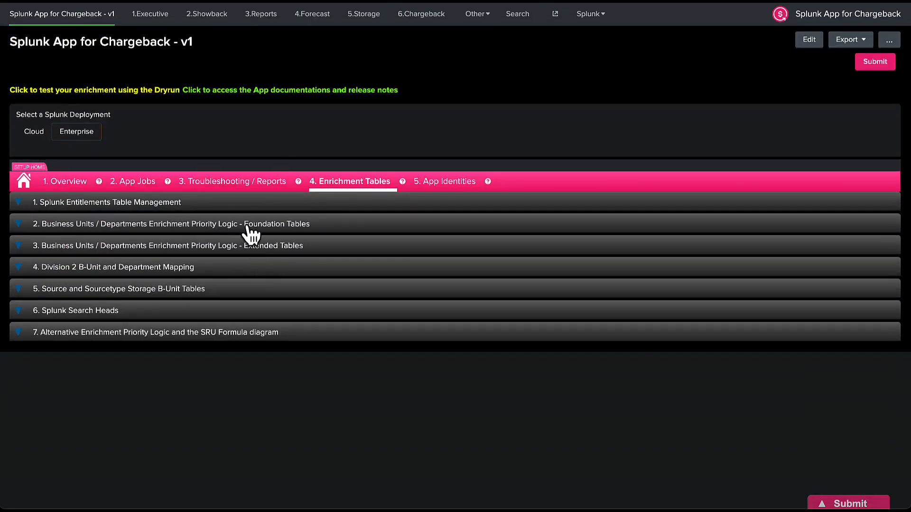
pyautogui.click(250, 233)
pyautogui.scroll(-5, 246, 233)
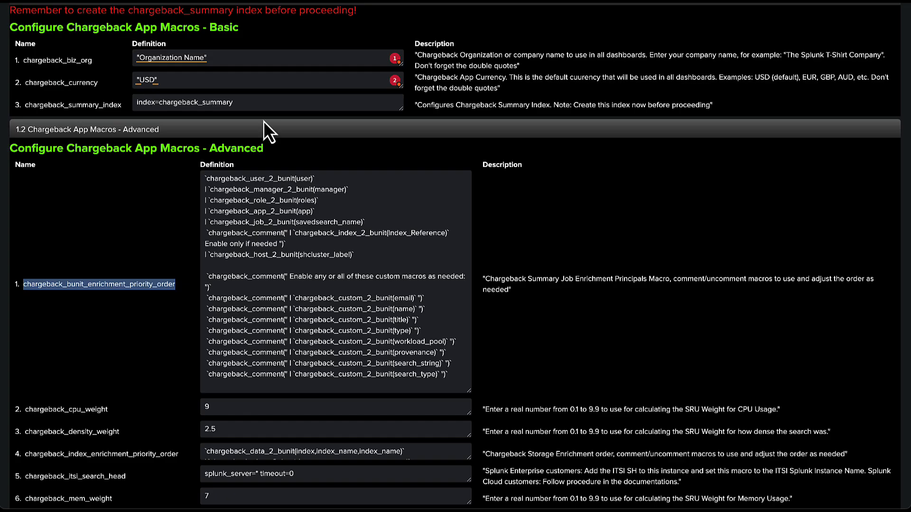
# Highlight the manager-to-bunit and user-to-bunit lines of the priority order macro definition.
pyautogui.doubleClick(299, 187)
pyautogui.doubleClick(327, 194)
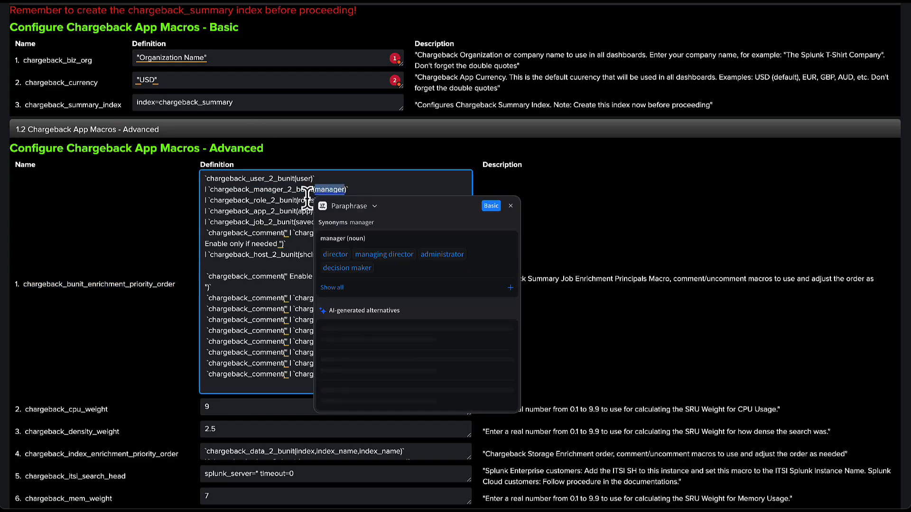
pyautogui.click(301, 202)
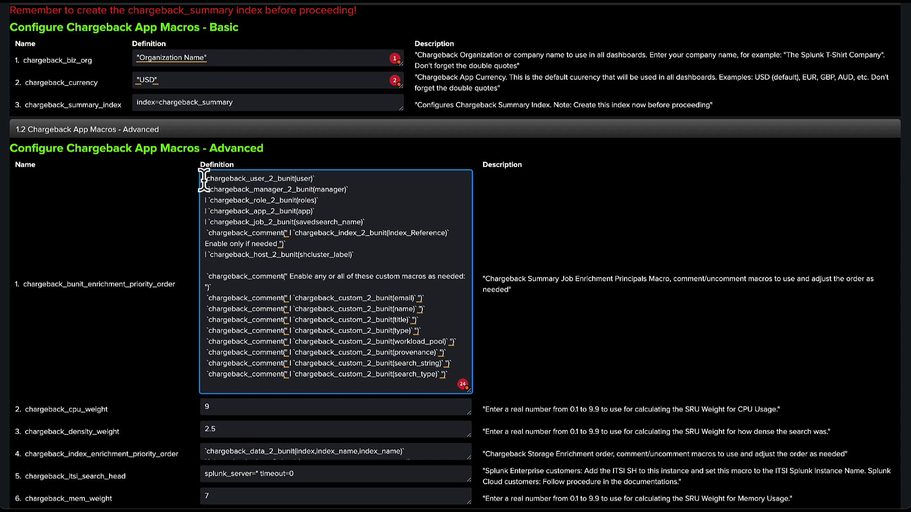
pyautogui.moveTo(205, 178); pyautogui.dragTo(384, 204)
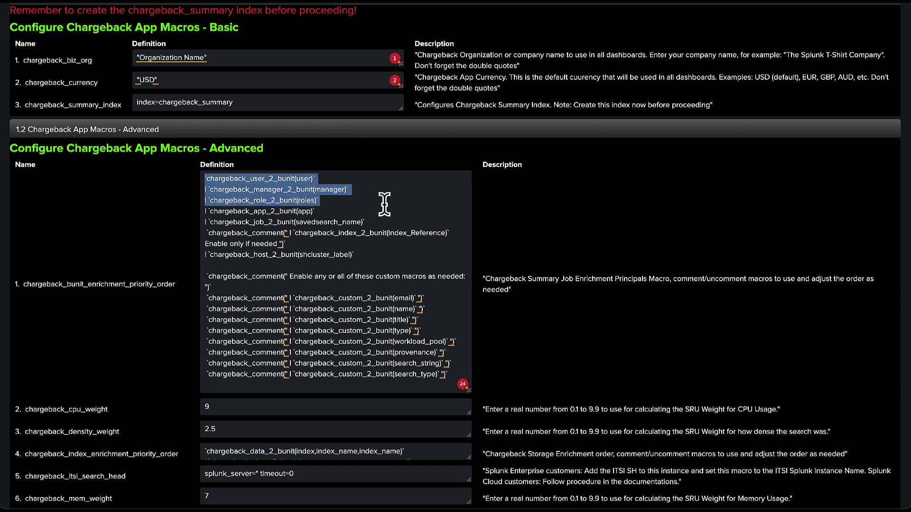
pyautogui.click(319, 179)
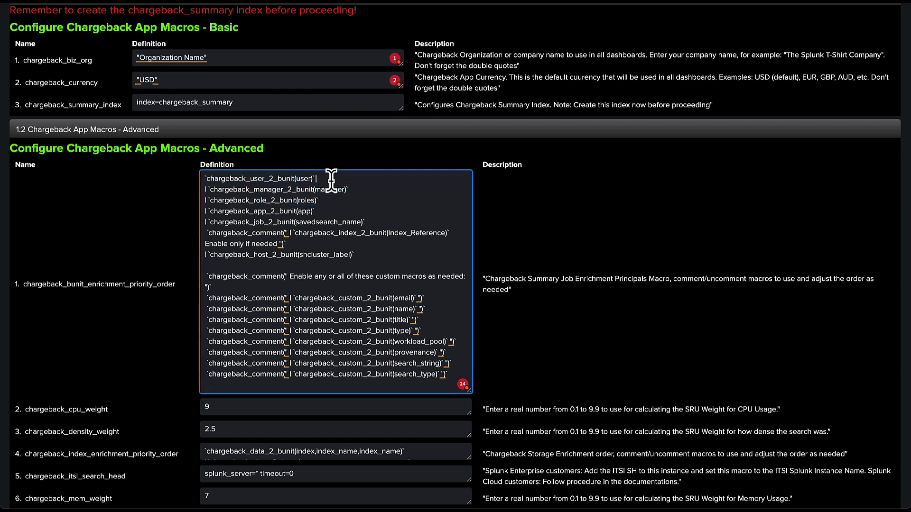
pyautogui.moveTo(320, 179); pyautogui.dragTo(183, 177)
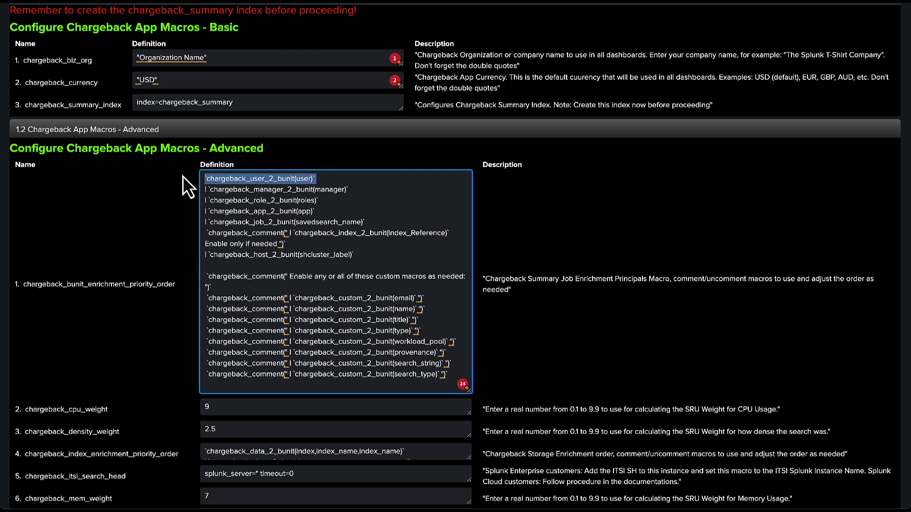
pyautogui.click(362, 189)
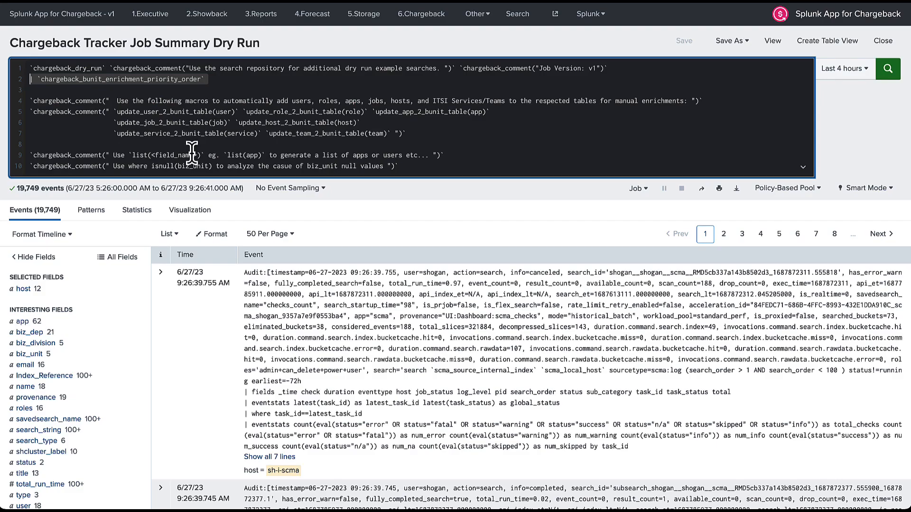
# Add biz_dep and biz_unit to the selected fields, then select query lines 2 to 10.
pyautogui.scroll(-1, 81, 259)
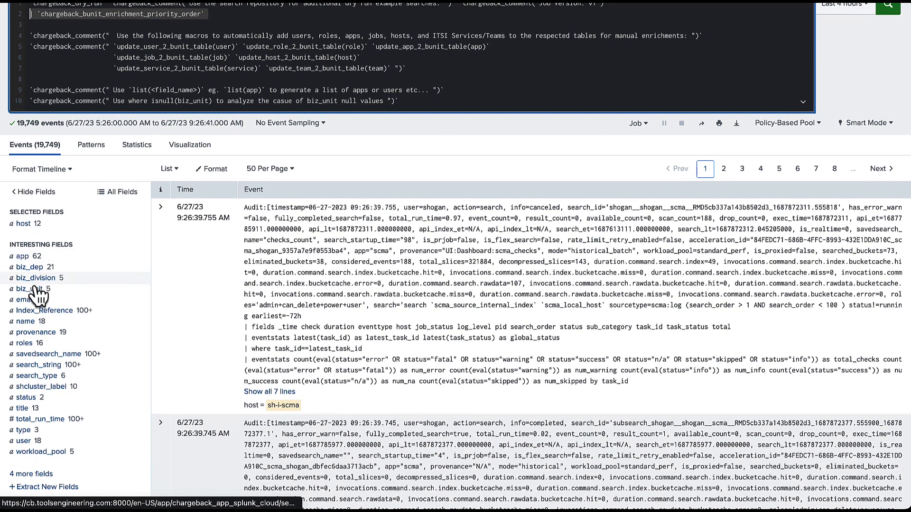
pyautogui.click(30, 267)
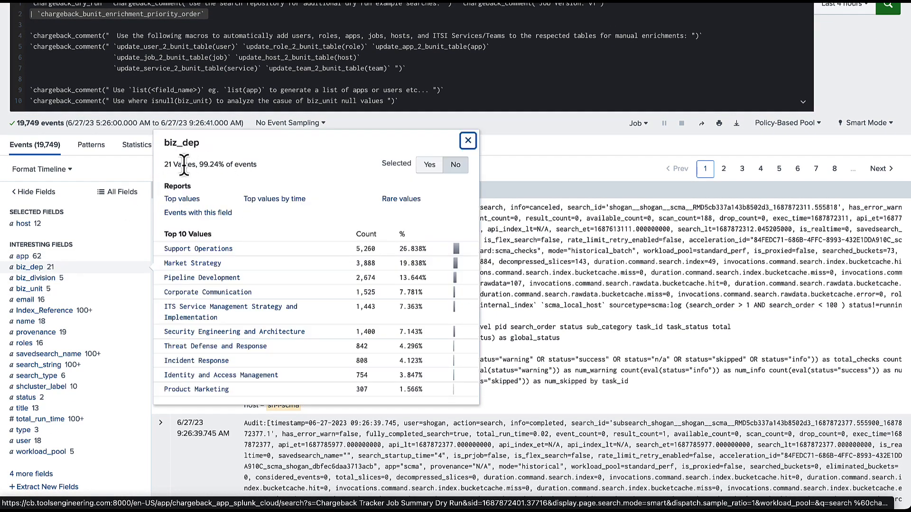
pyautogui.click(426, 166)
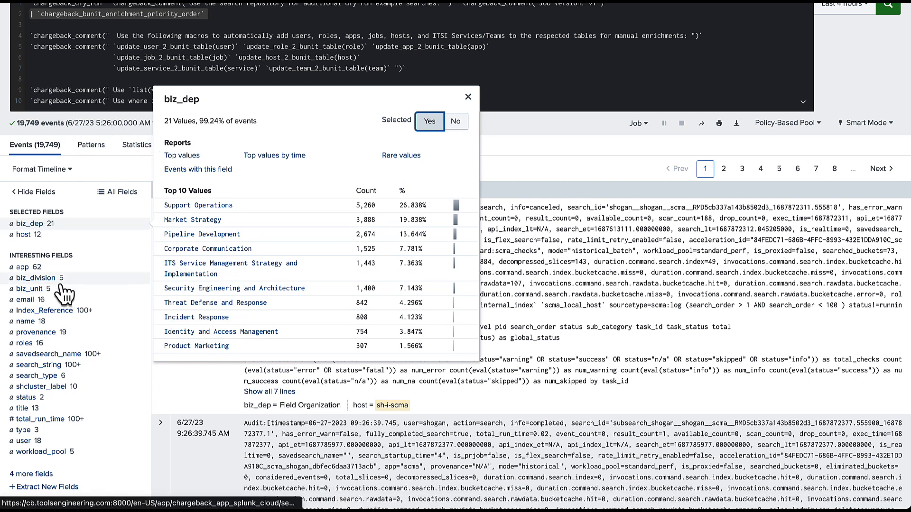
pyautogui.click(43, 290)
pyautogui.click(429, 227)
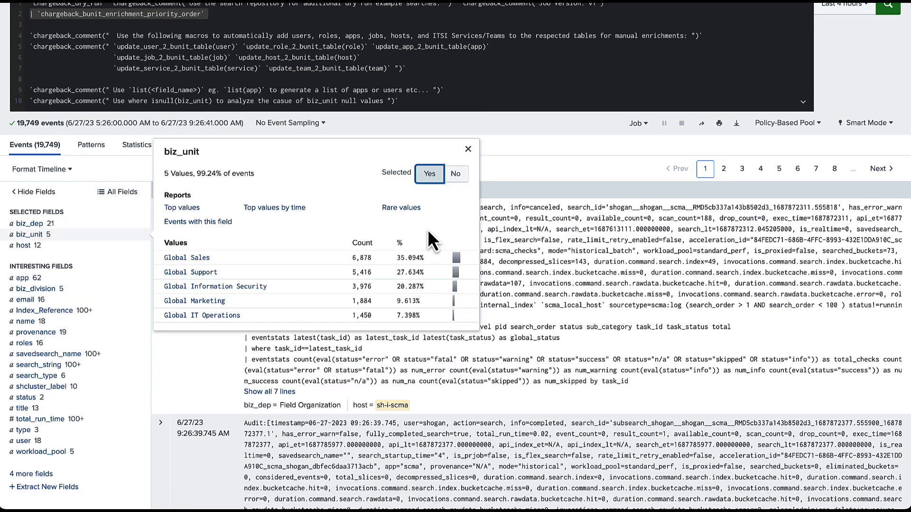
pyautogui.click(128, 68)
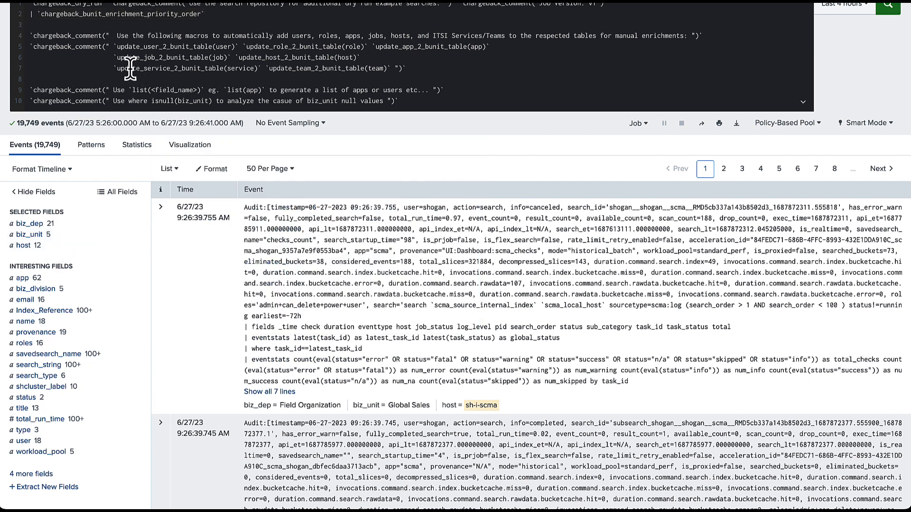
pyautogui.moveTo(29, 14); pyautogui.dragTo(137, 151)
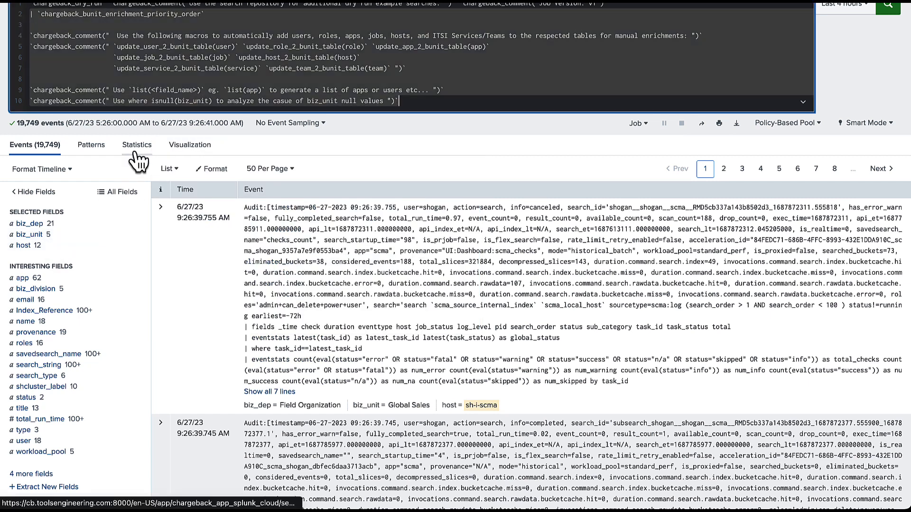
# Rerun without query lines 2–10 and confirm filtering All Fields on 'biz' finds nothing.
pyautogui.press('BackSpace')
pyautogui.press('BackSpace')
pyautogui.press('Return')
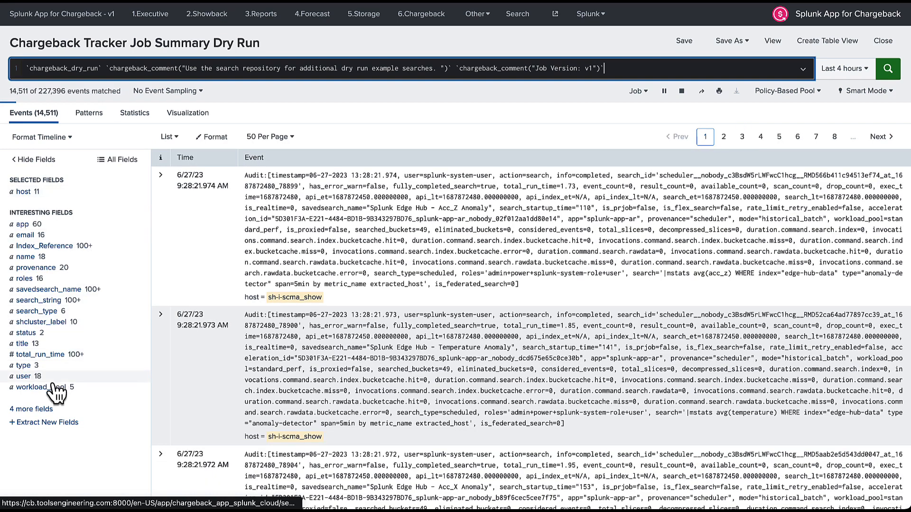
pyautogui.click(38, 409)
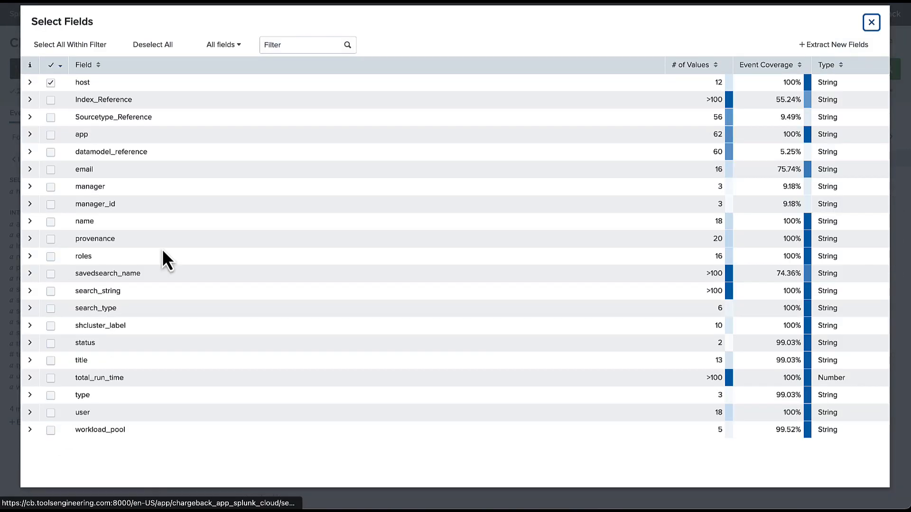
pyautogui.click(301, 44)
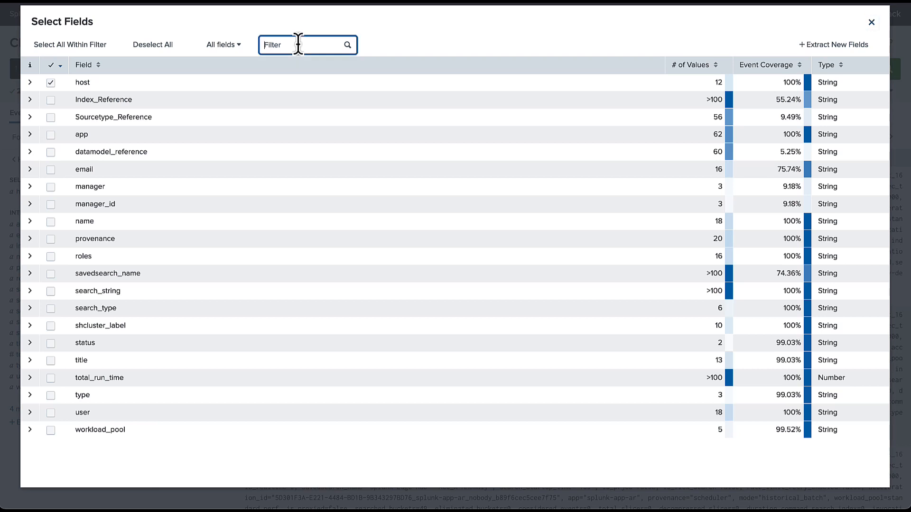
pyautogui.write('biz')
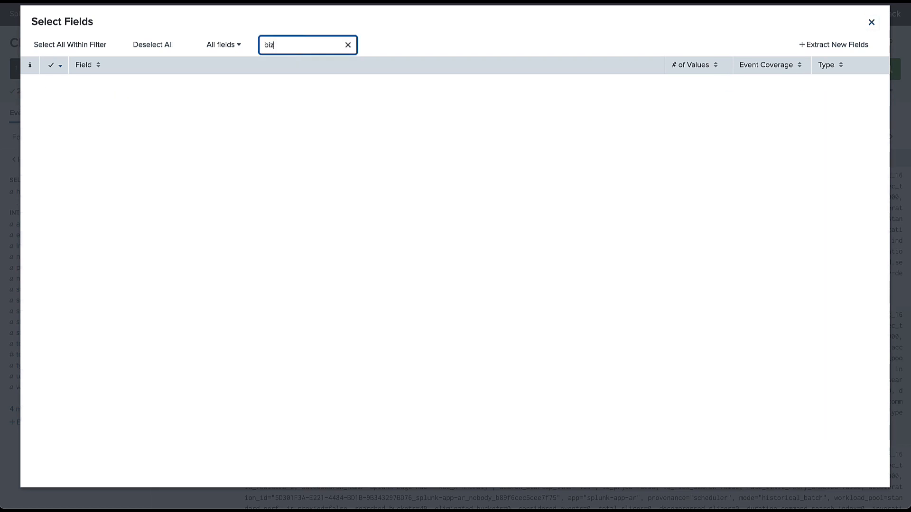
pyautogui.click(871, 22)
pyautogui.click(141, 69)
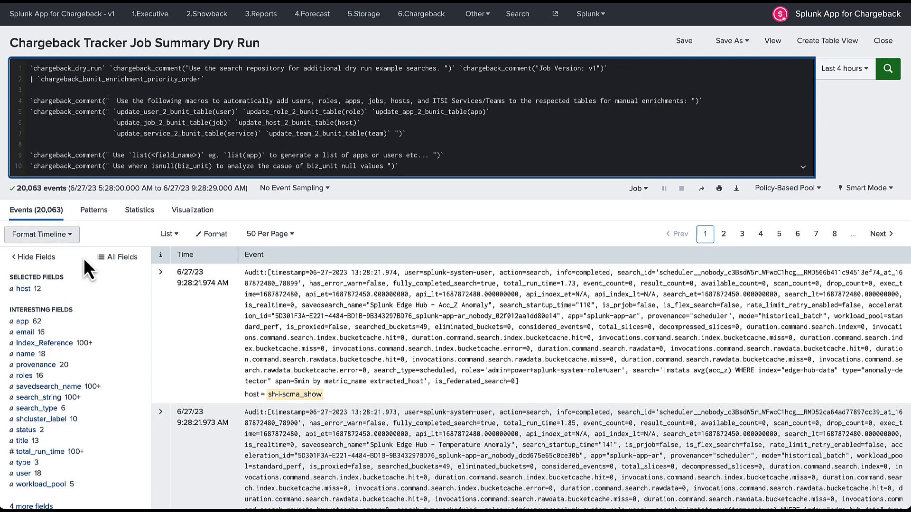
# Rerun with the macro; biz_unit shows 5 values covering 99.253% of 20,207 events.
pyautogui.press('super+shift+e')
pyautogui.click(127, 157)
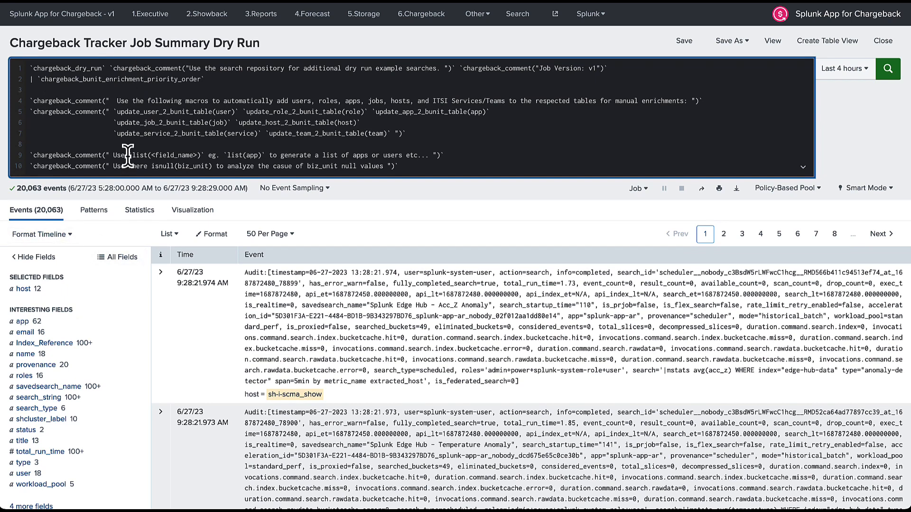
pyautogui.press('Return')
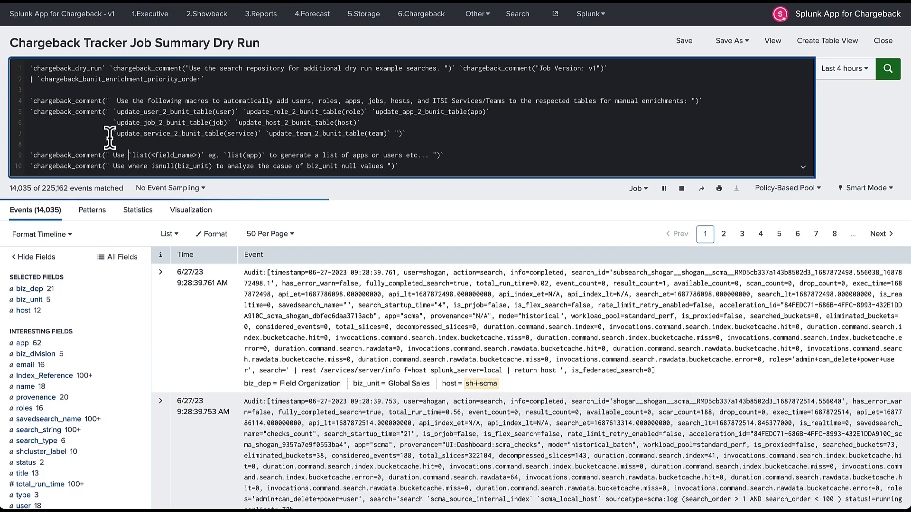
pyautogui.click(29, 300)
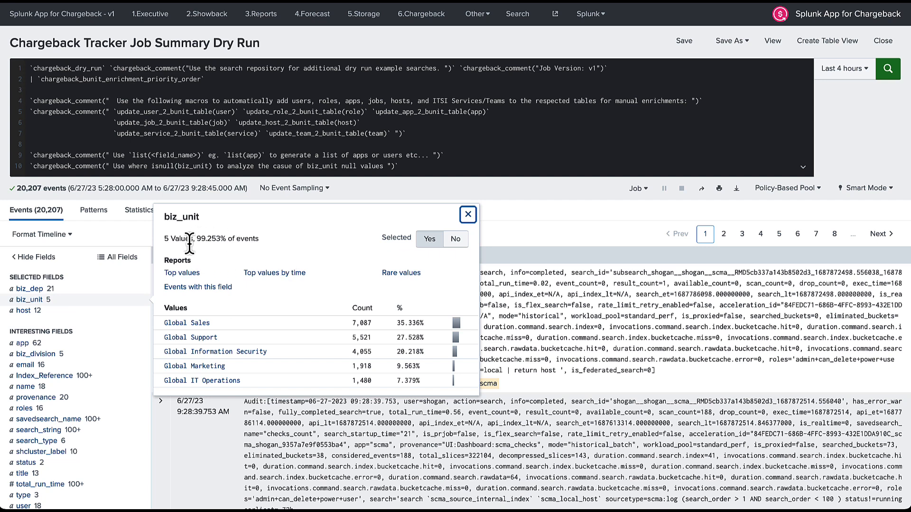
pyautogui.moveTo(196, 238); pyautogui.dragTo(261, 240)
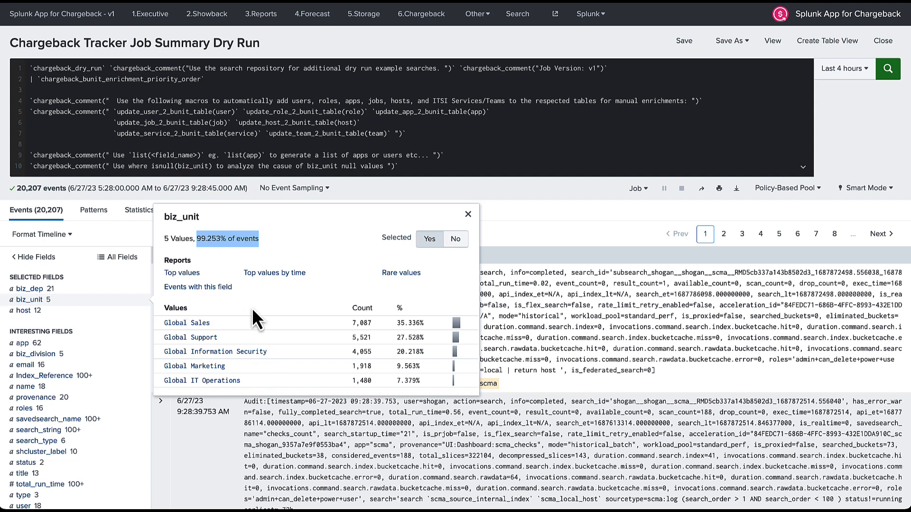
# Check the biz_dep top values against biz_unit, then close the field summary popup.
pyautogui.click(33, 291)
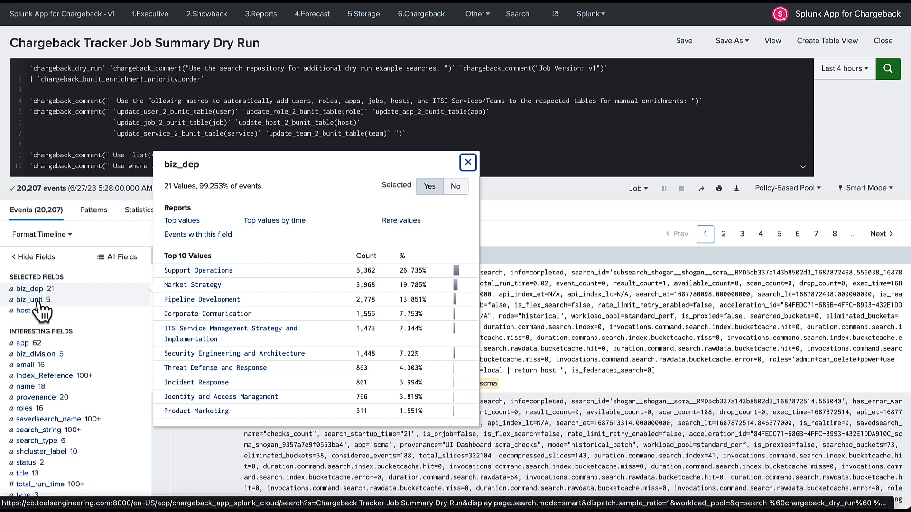
pyautogui.click(277, 82)
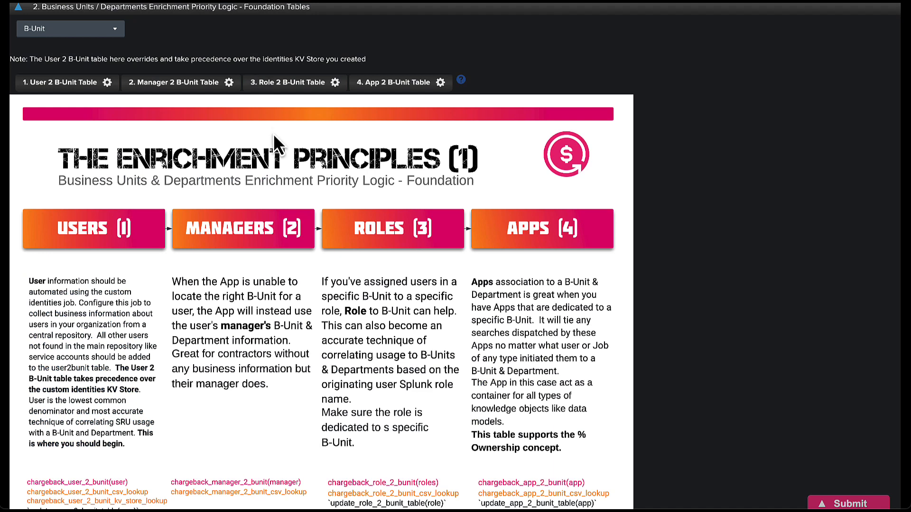
pyautogui.click(385, 86)
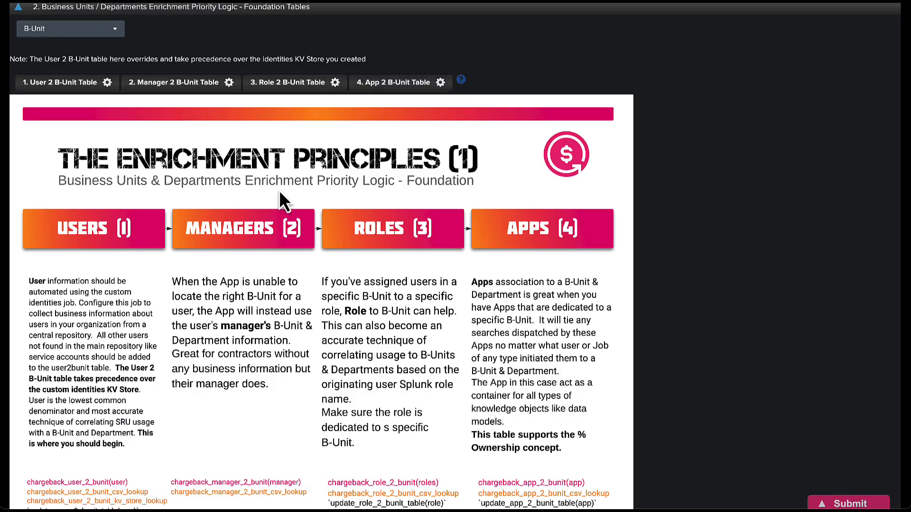
pyautogui.scroll(5, 279, 190)
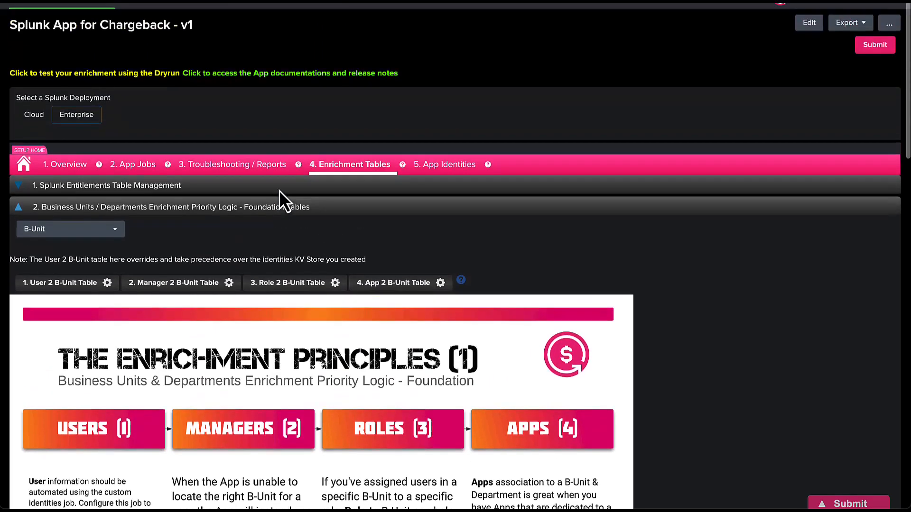
pyautogui.scroll(2, 279, 190)
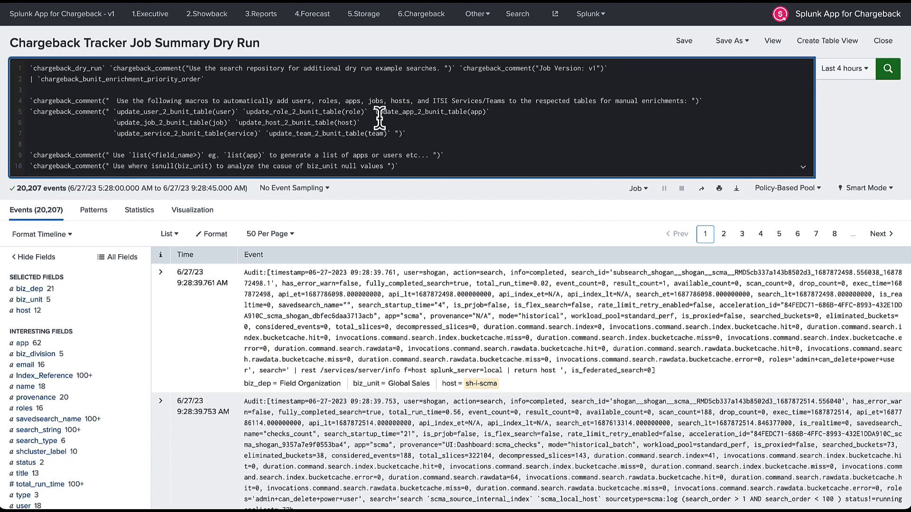
# Append '| update_app_2_bunit_table(app)' as line 11 of the Dry Run search, keeping the time range unchanged.
pyautogui.moveTo(373, 113); pyautogui.dragTo(491, 113)
pyautogui.hotkey('ctrl', 'c')
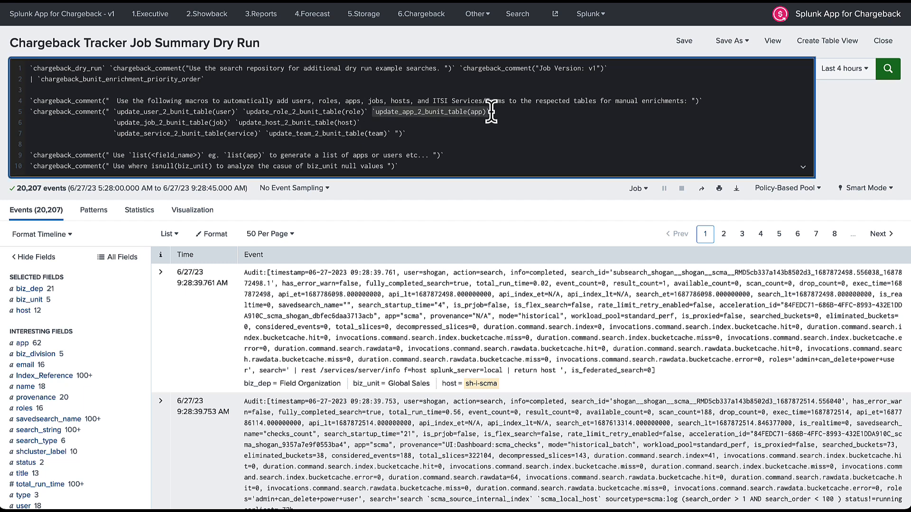
pyautogui.click(428, 166)
pyautogui.press('Return')
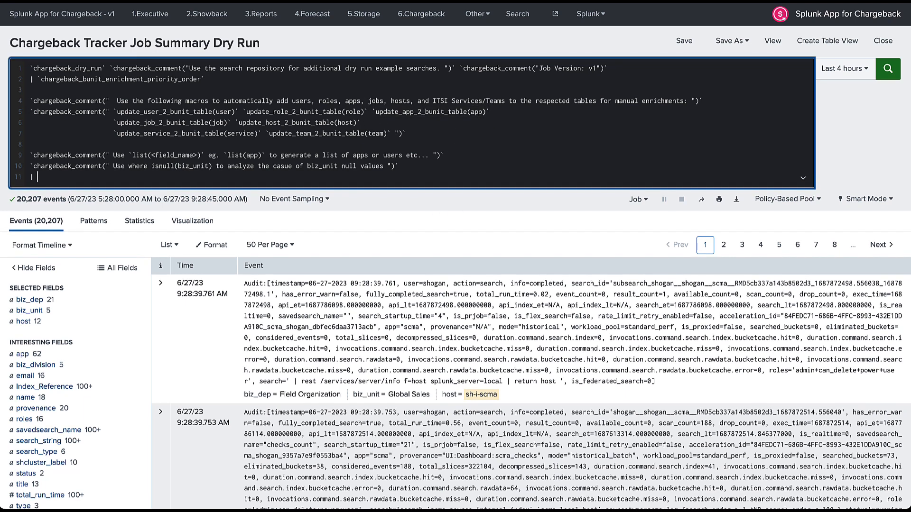
pyautogui.write('|')
pyautogui.hotkey('ctrl', 'v')
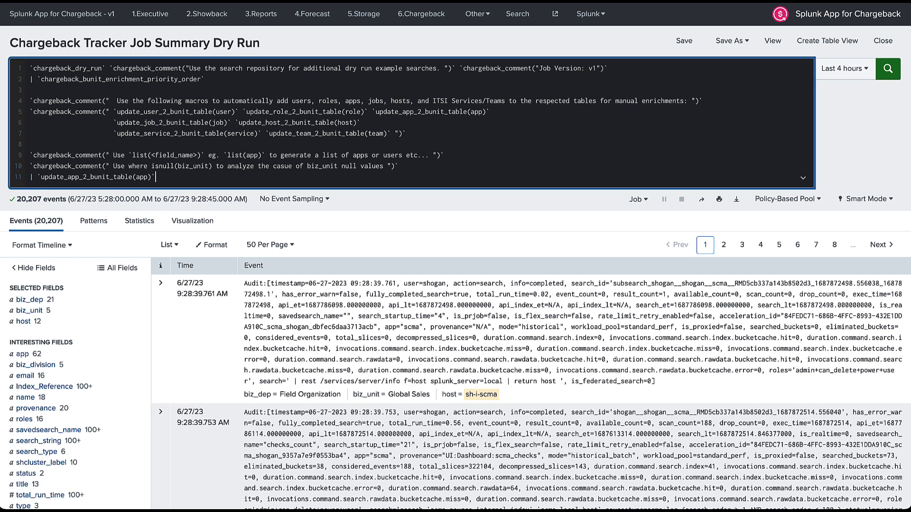
pyautogui.click(844, 71)
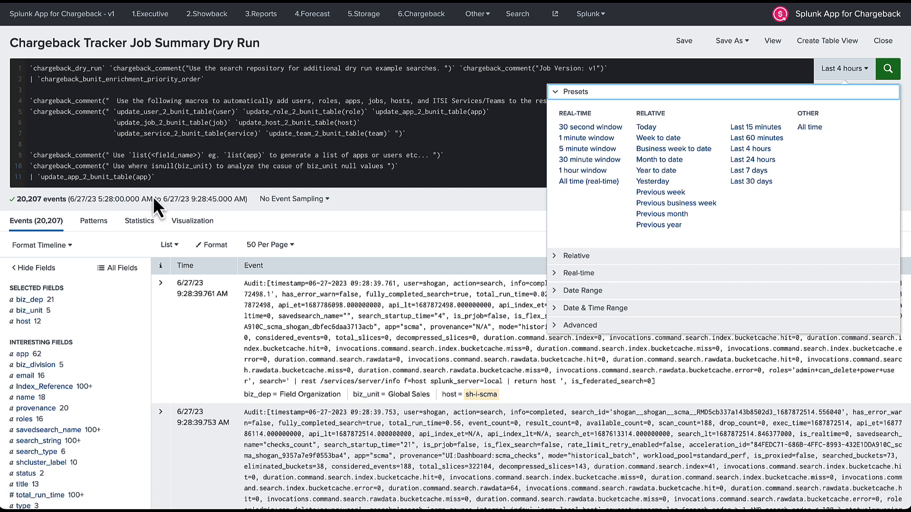
pyautogui.click(161, 180)
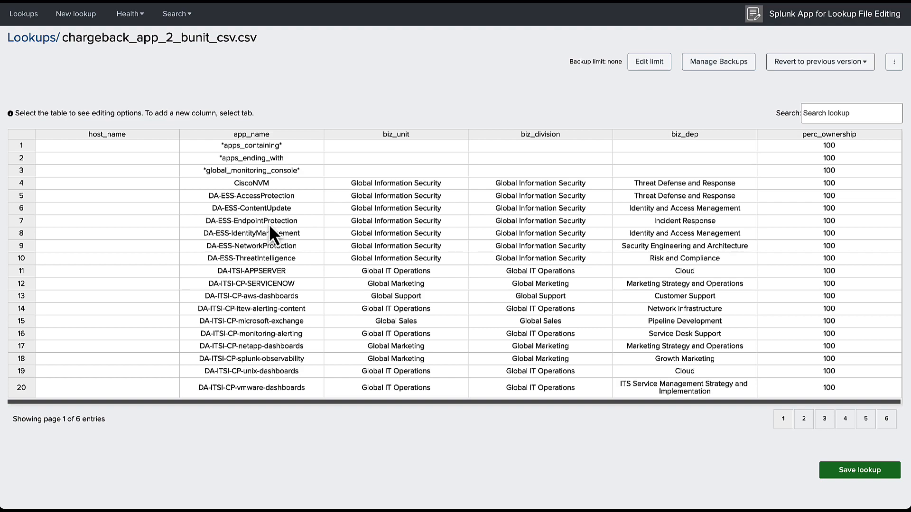
# Inspect row 4 (CiscoNVM) and its perc_ownership in the lookup, then show page 2.
pyautogui.scroll(-1, 269, 224)
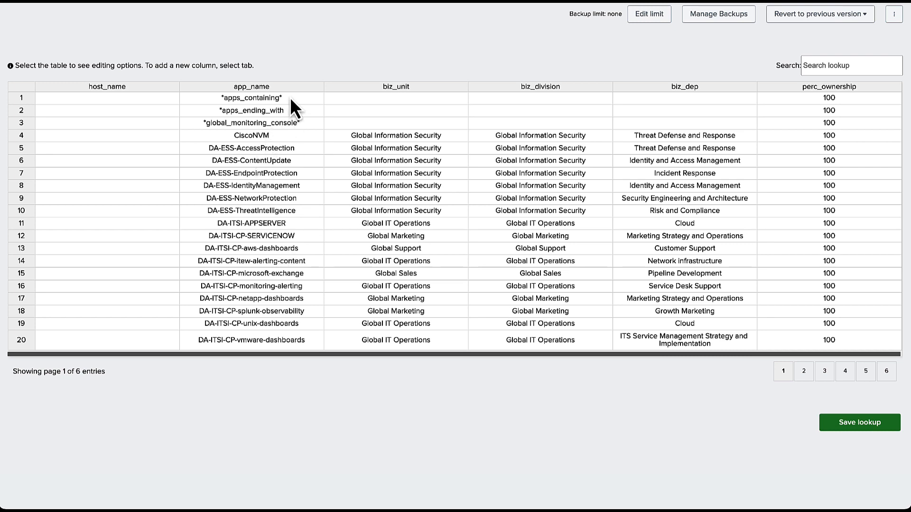
pyautogui.scroll(1, 284, 114)
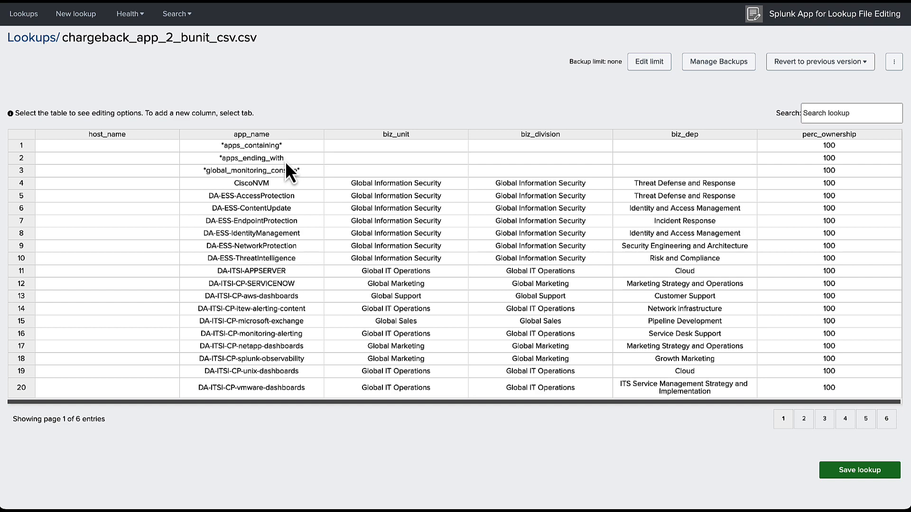
pyautogui.scroll(-1, 286, 164)
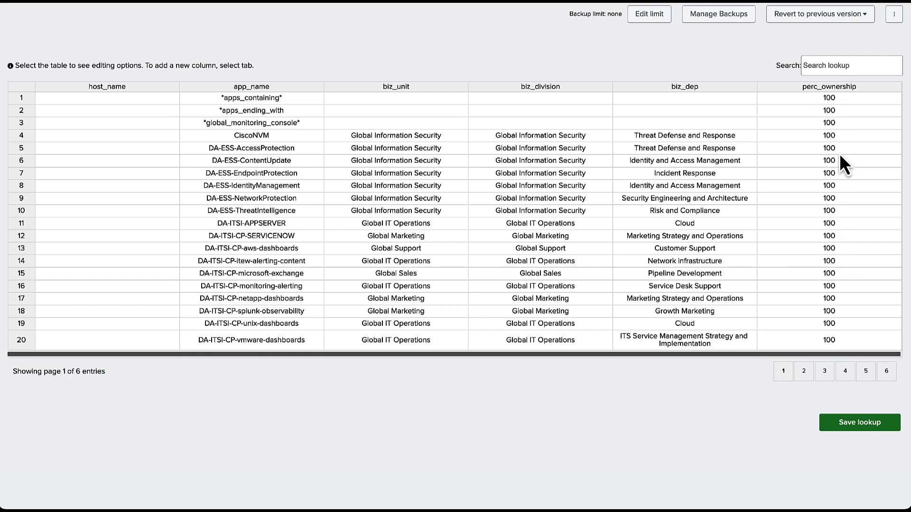
pyautogui.click(286, 139)
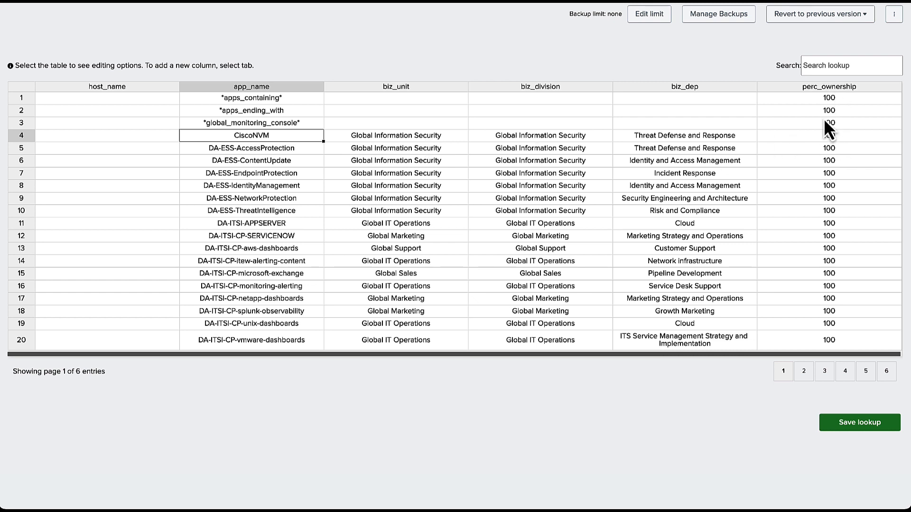
pyautogui.click(838, 138)
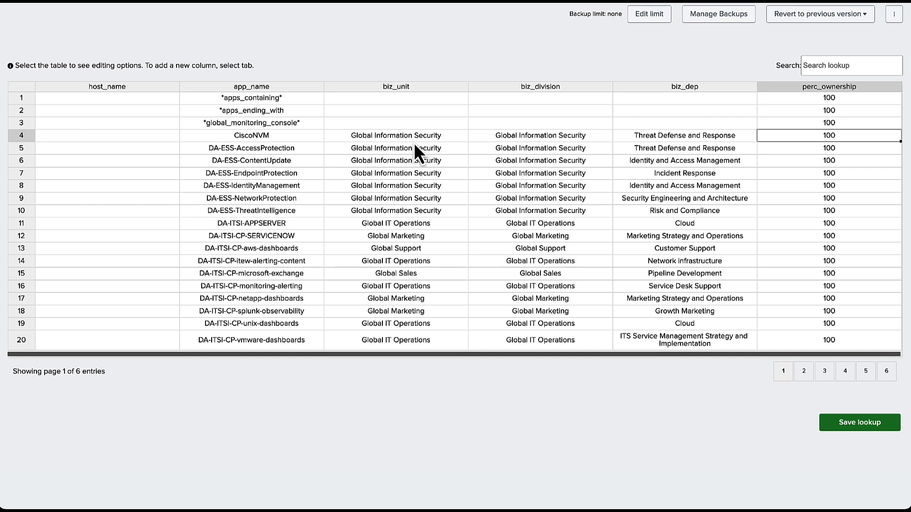
pyautogui.click(249, 136)
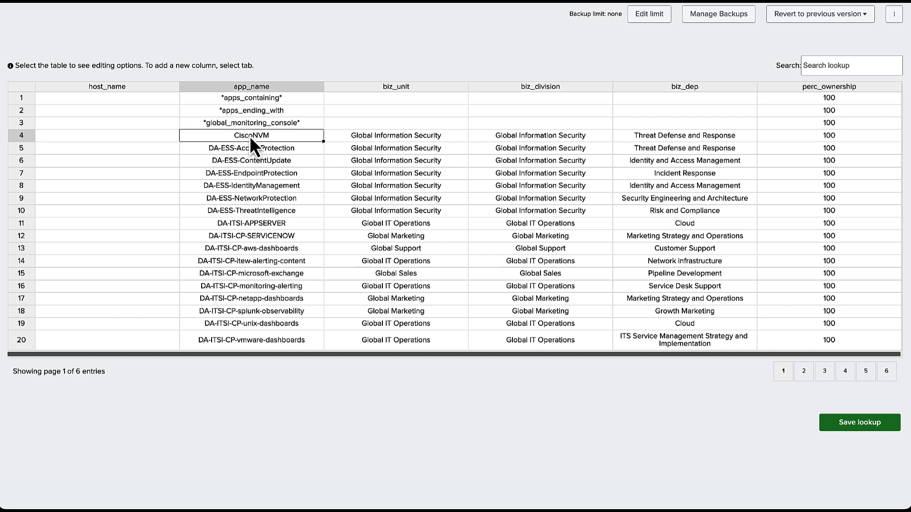
pyautogui.click(803, 378)
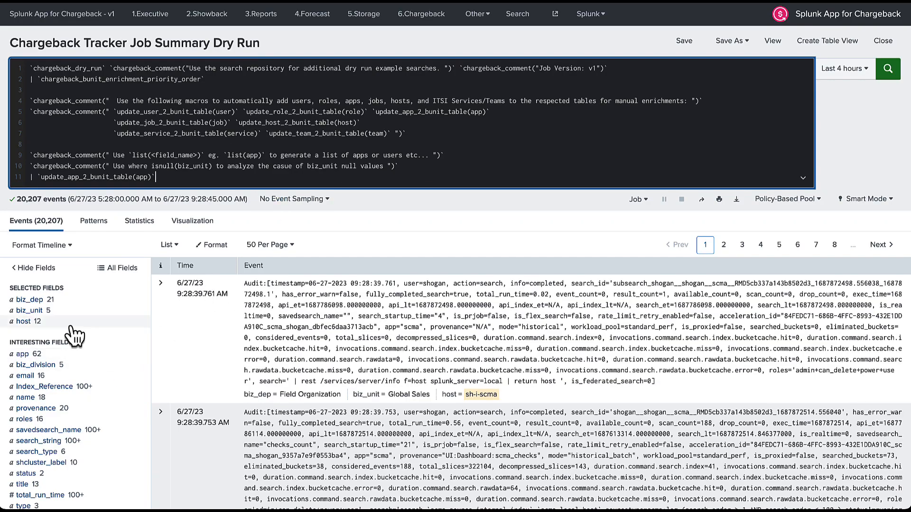
pyautogui.click(53, 315)
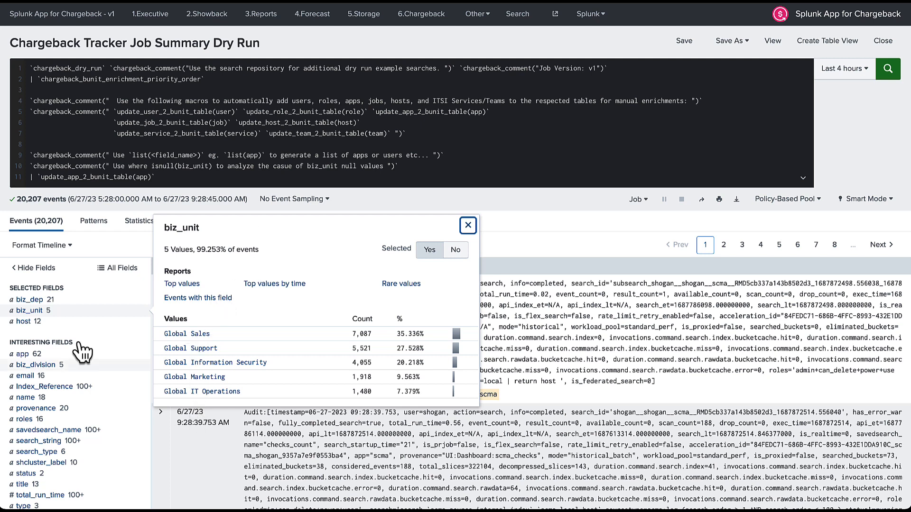
pyautogui.click(41, 301)
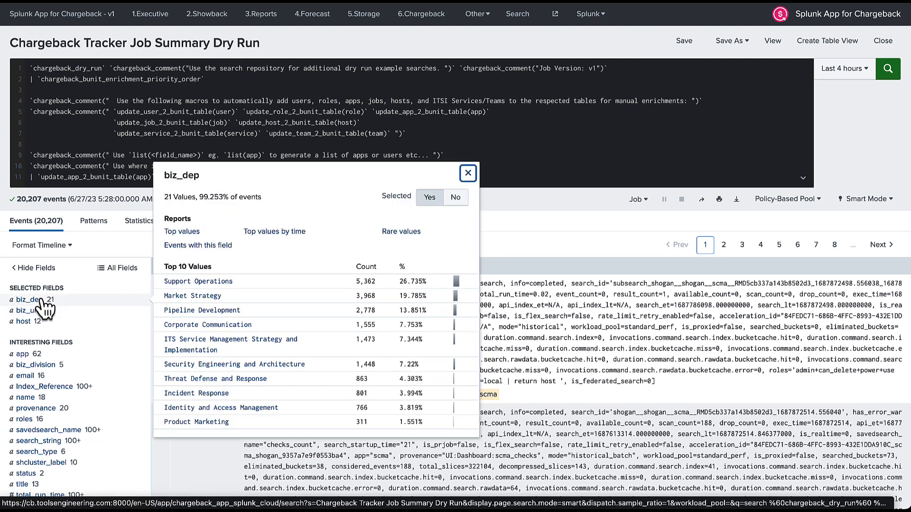
pyautogui.click(517, 148)
pyautogui.moveTo(172, 177); pyautogui.dragTo(6, 177)
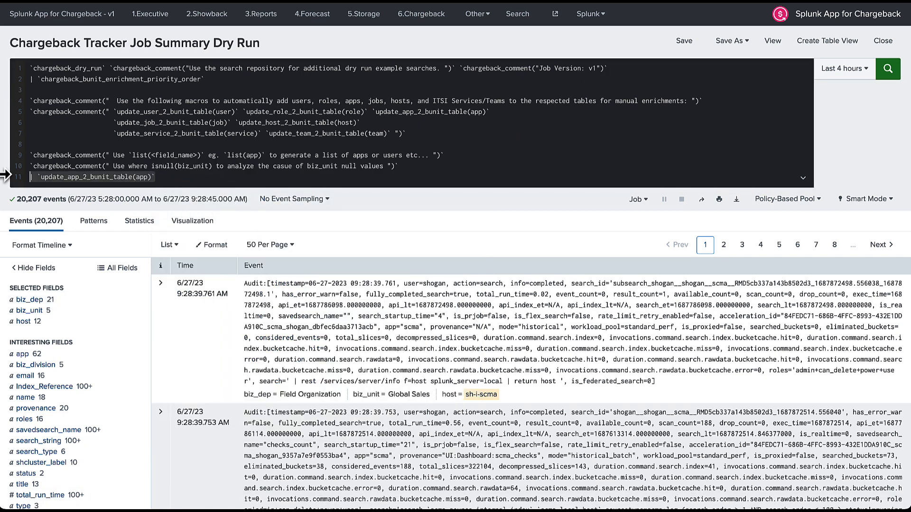
# Replace line 11 with '| stats values(biz_dep) by biz_unit' and run the search.
pyautogui.write('| stats ')
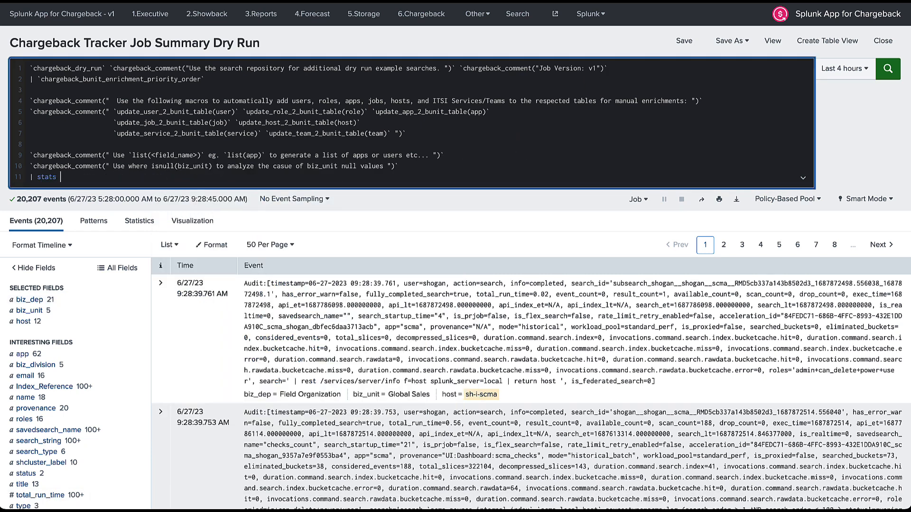
pyautogui.write('values(biz_dep) byu')
pyautogui.press('BackSpace')
pyautogui.press('BackSpace')
pyautogui.write('biz_unit')
pyautogui.press('Return')
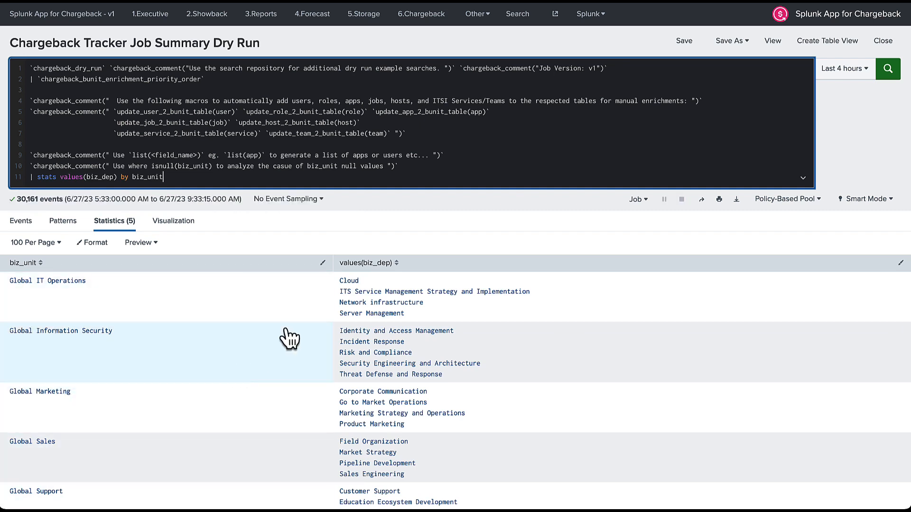
pyautogui.scroll(-1, 315, 329)
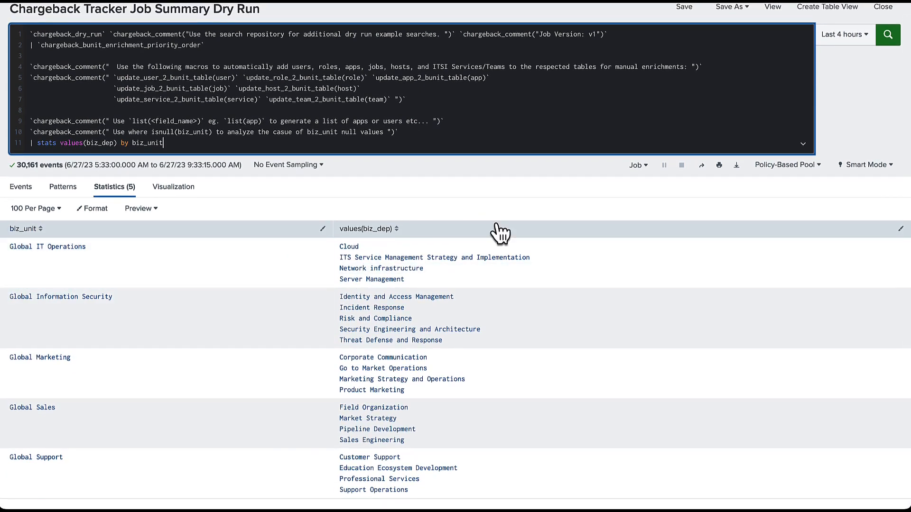
# Extend the stats line with values(user) and dc(user), rerunning after each addition.
pyautogui.click(118, 143)
pyautogui.write('values)')
pyautogui.press('BackSpace')
pyautogui.write('(user)')
pyautogui.press('Return')
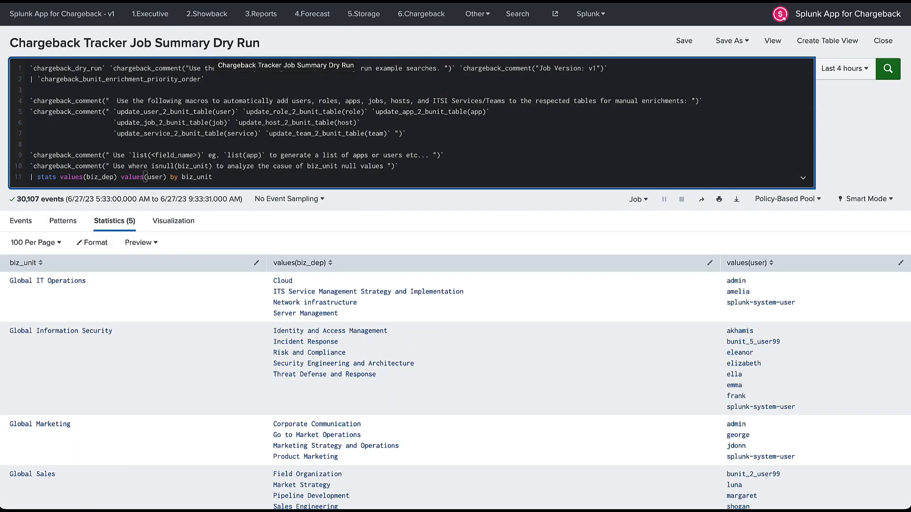
pyautogui.write('dc ')
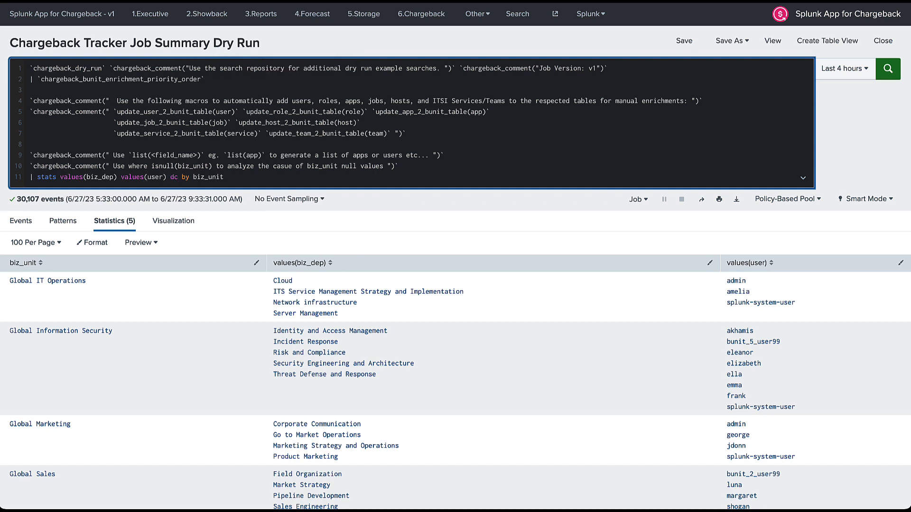
pyautogui.write('(user)')
pyautogui.press('Return')
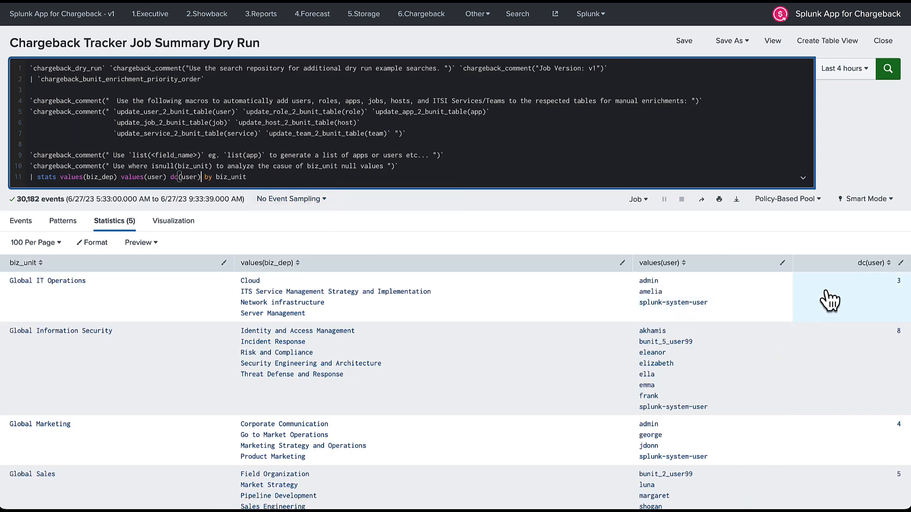
pyautogui.click(255, 177)
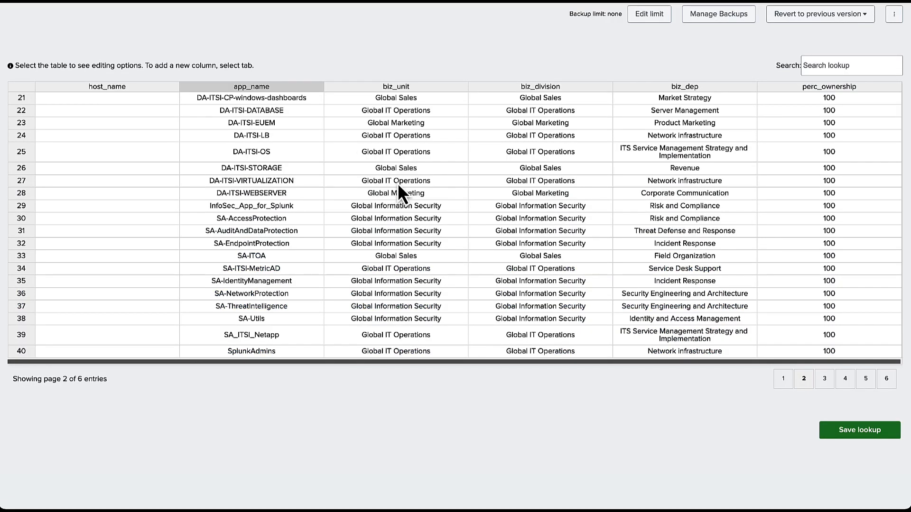
# Scroll through page 2 of chargeback_app_2_bunit_csv.csv, rows 21–40.
pyautogui.scroll(-1, 397, 183)
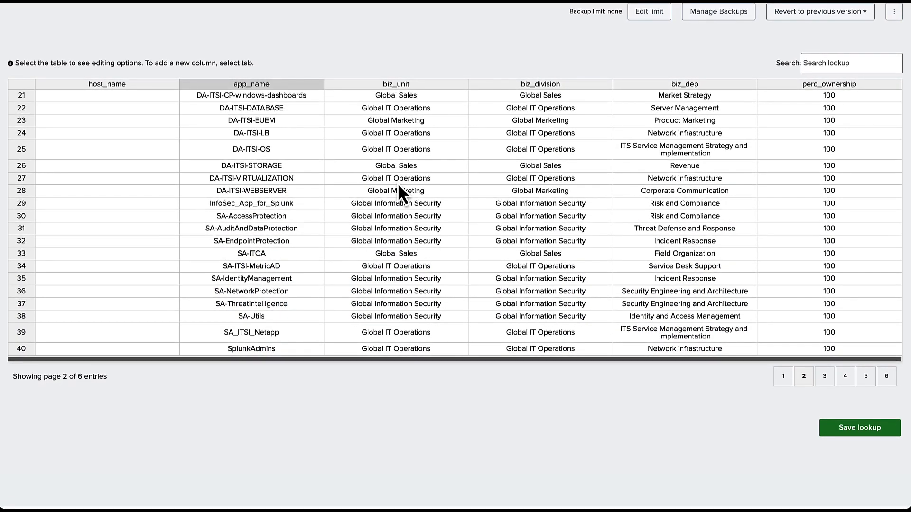
# Clear row 38's business unit, division and department cells.
pyautogui.scroll(1, 398, 183)
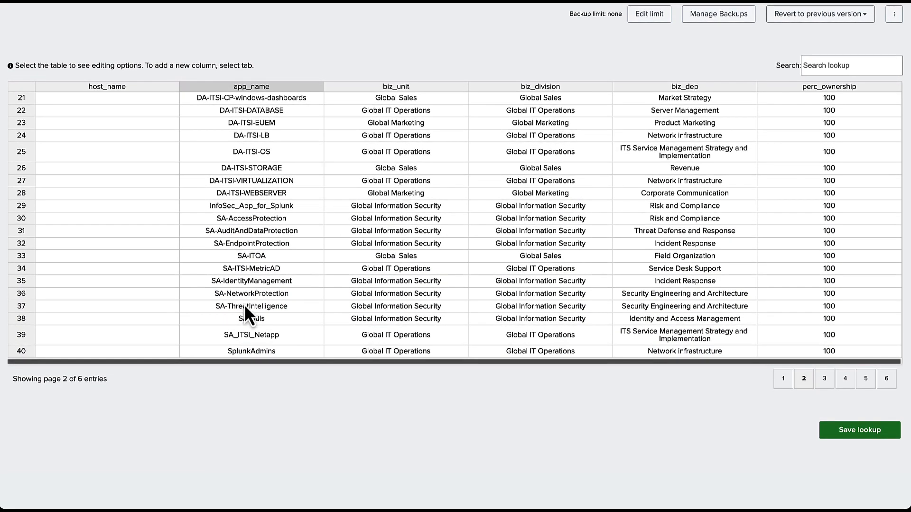
pyautogui.click(353, 319)
pyautogui.keyDown('shift'); pyautogui.click(704, 320); pyautogui.keyUp('shift')
pyautogui.press('Delete')
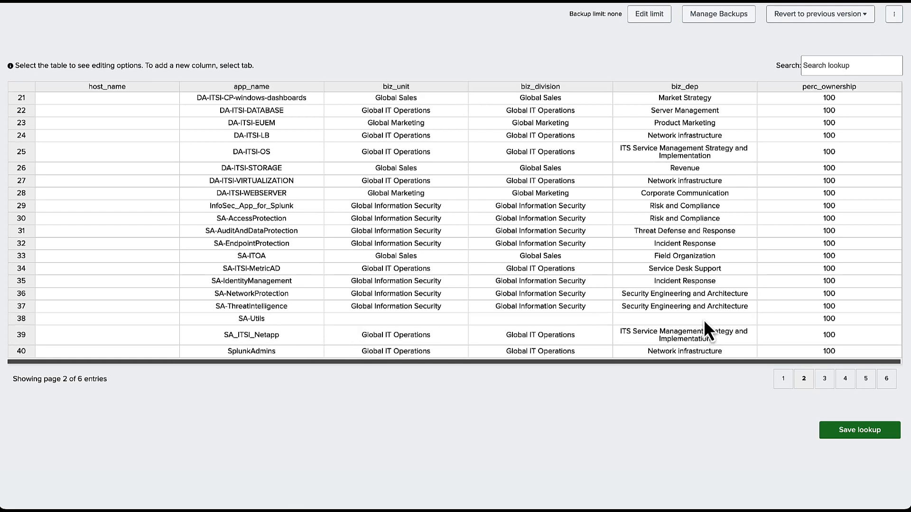
pyautogui.click(263, 321)
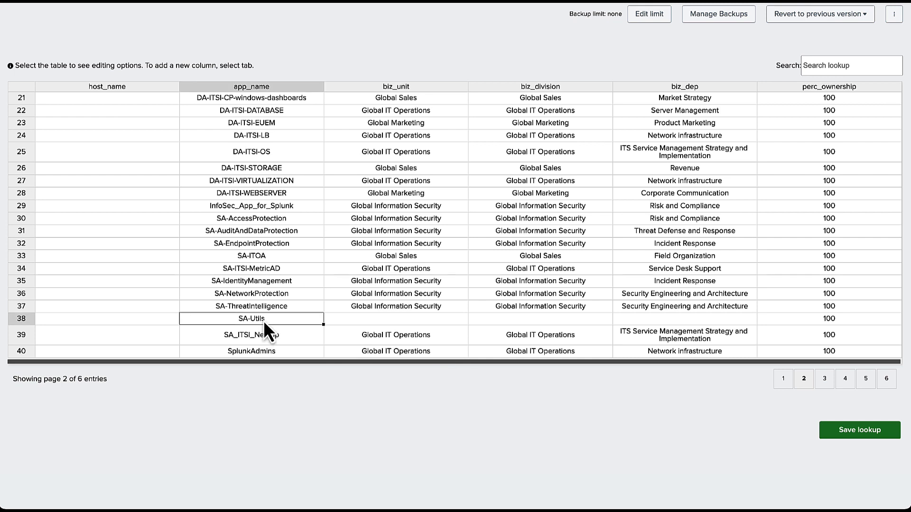
pyautogui.rightClick(263, 320)
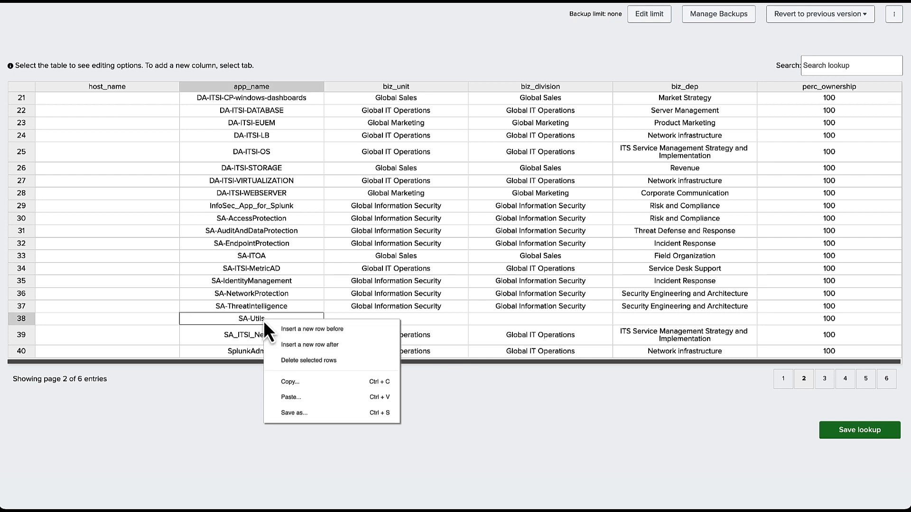
pyautogui.press('Escape')
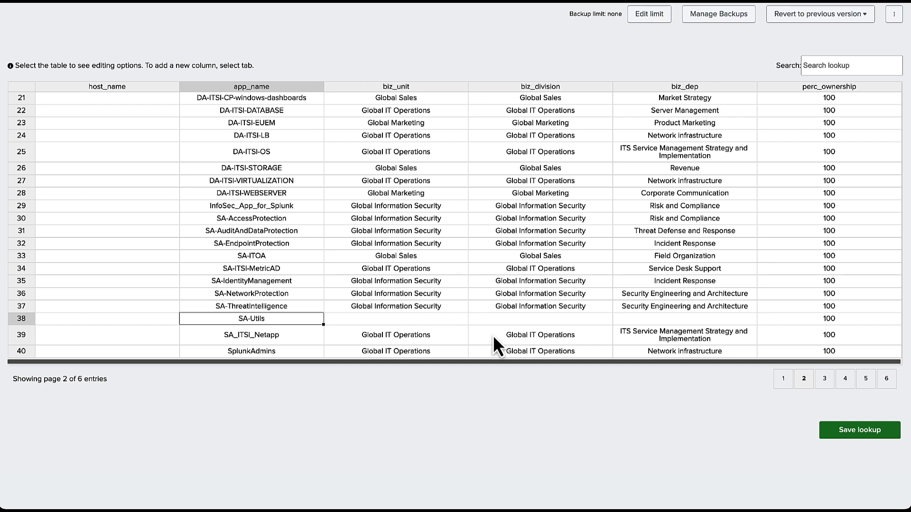
# Empty row 38's SA-Utils app_name cell, leaving only perc_ownership 100.
pyautogui.write('search')
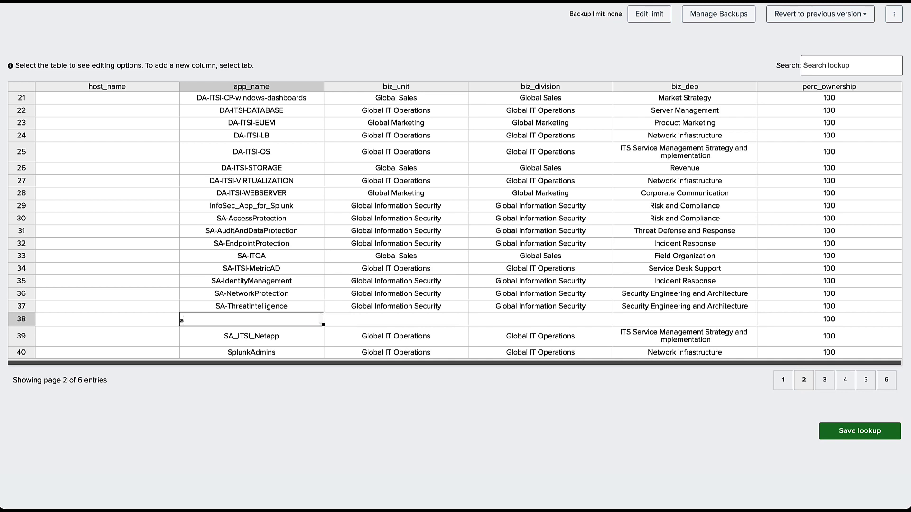
pyautogui.click(275, 297)
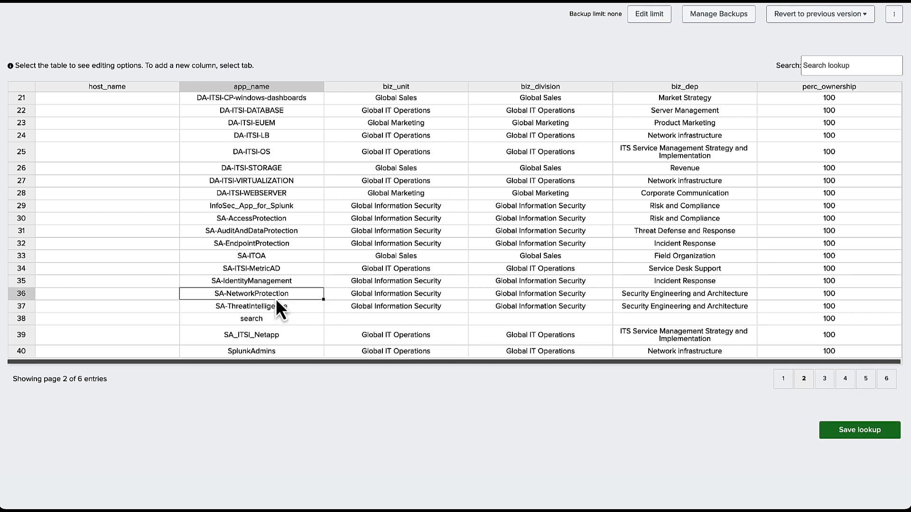
pyautogui.doubleClick(263, 322)
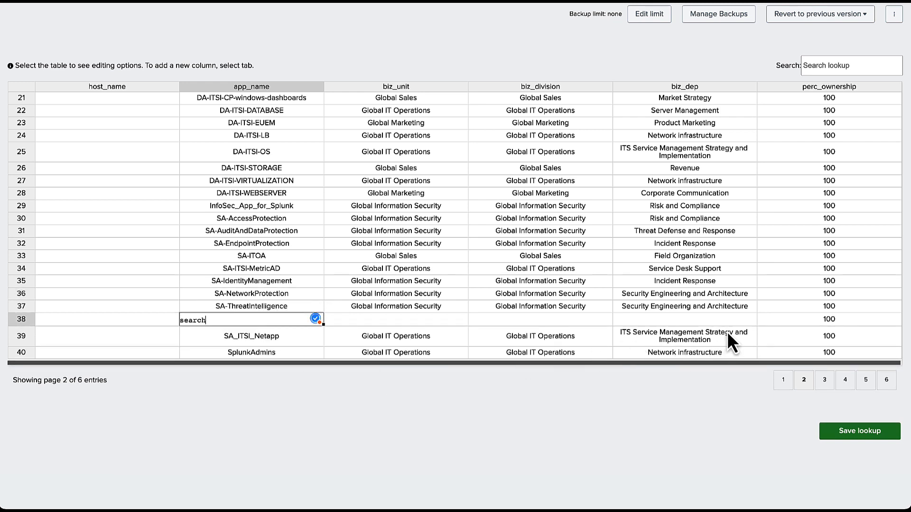
pyautogui.doubleClick(198, 321)
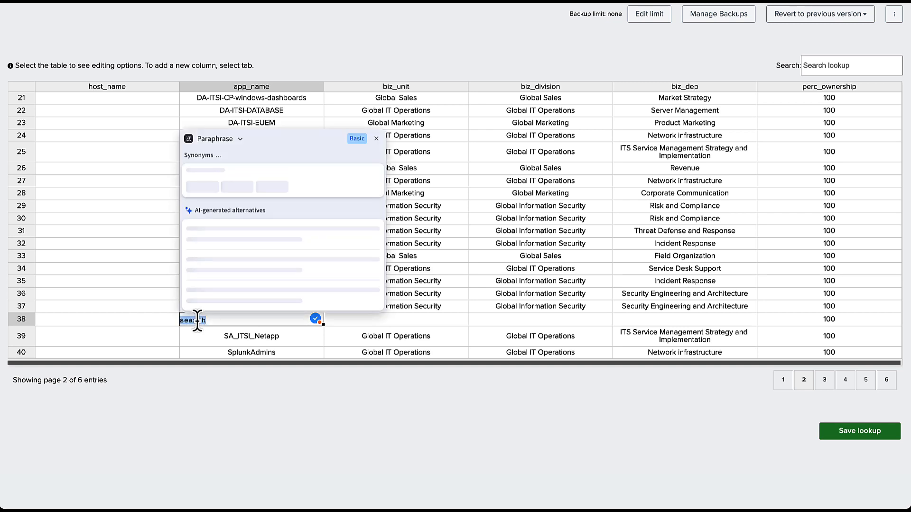
pyautogui.write('launcher')
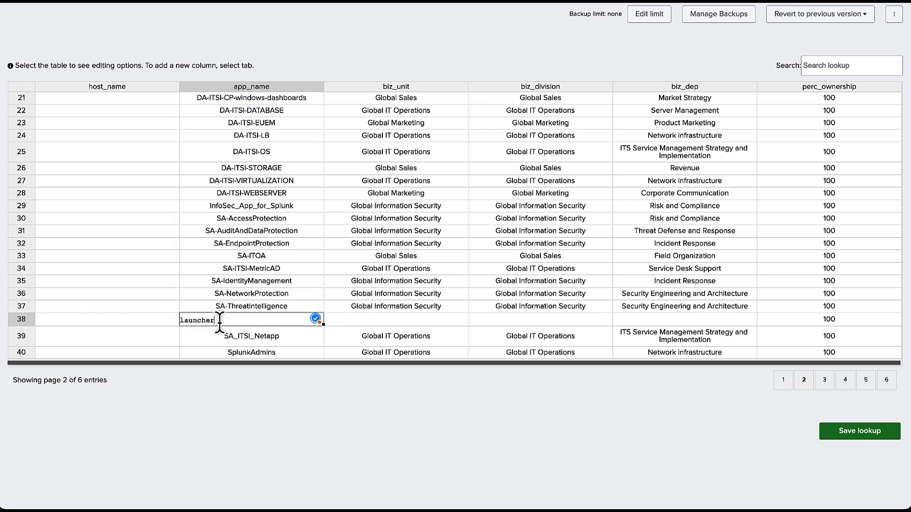
pyautogui.moveTo(221, 322); pyautogui.dragTo(172, 324)
pyautogui.press('BackSpace')
pyautogui.click(402, 321)
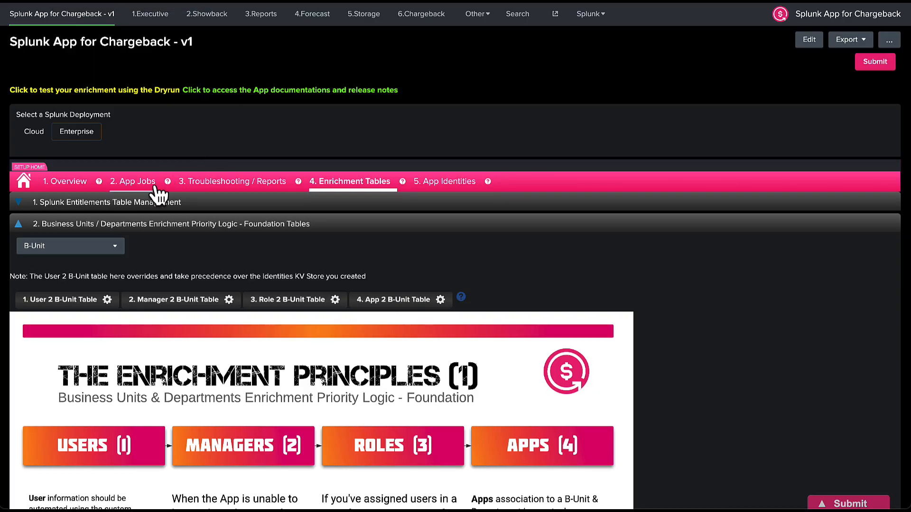
# Browse the App Jobs setup, switching to the Splunk Cloud deployment jobs.
pyautogui.click(142, 189)
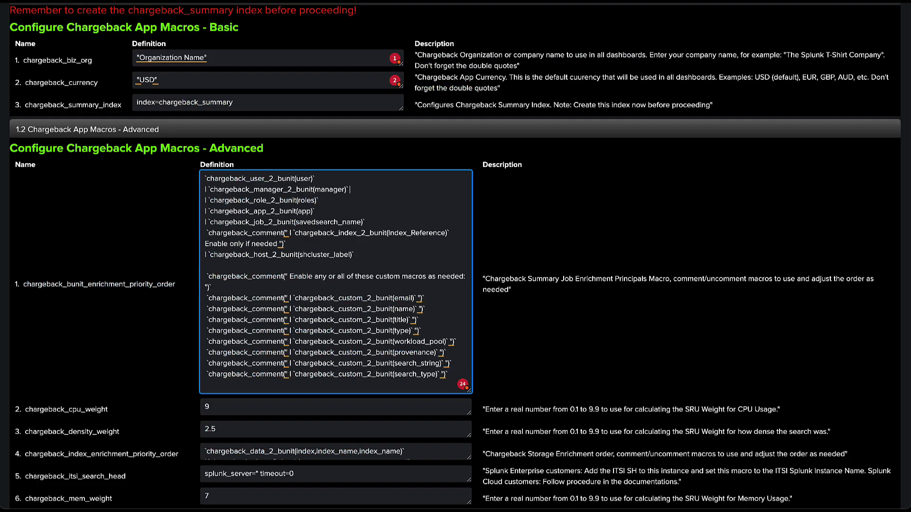
pyautogui.scroll(4, 175, 129)
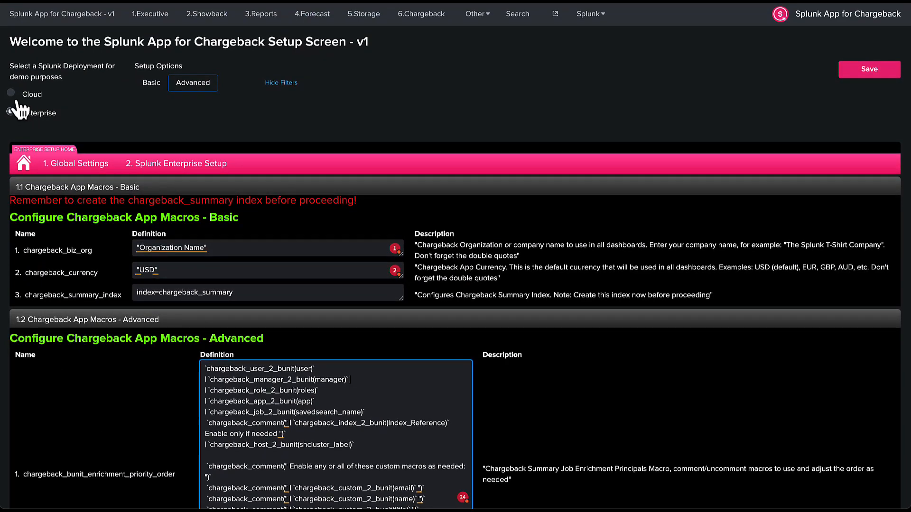
pyautogui.click(11, 94)
pyautogui.click(159, 170)
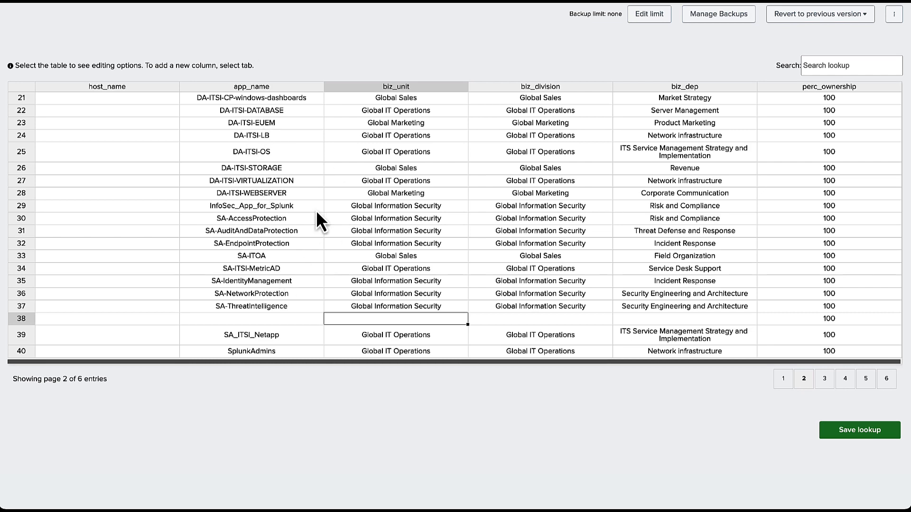
pyautogui.scroll(2, 320, 217)
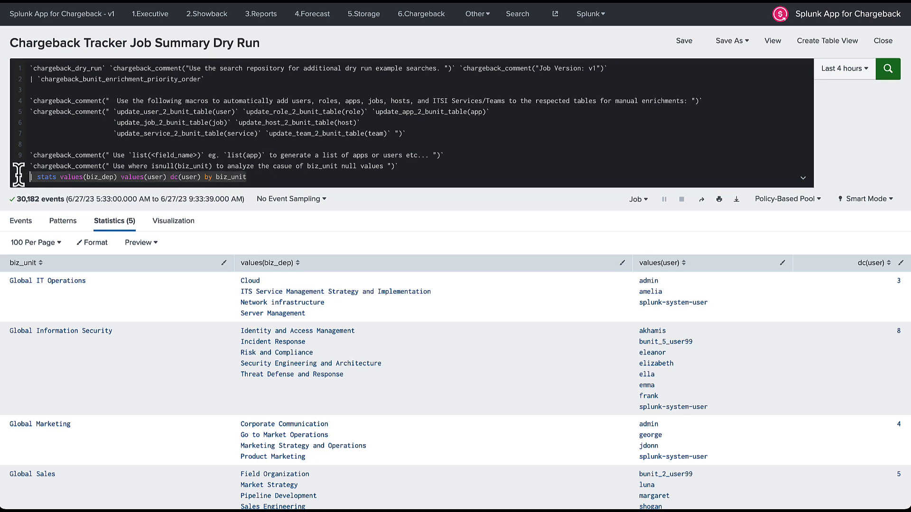
# Delete line 11 '| stats … by biz_unit' from the Dry Run search and go back to the dashboard.
pyautogui.moveTo(246, 177); pyautogui.dragTo(19, 174)
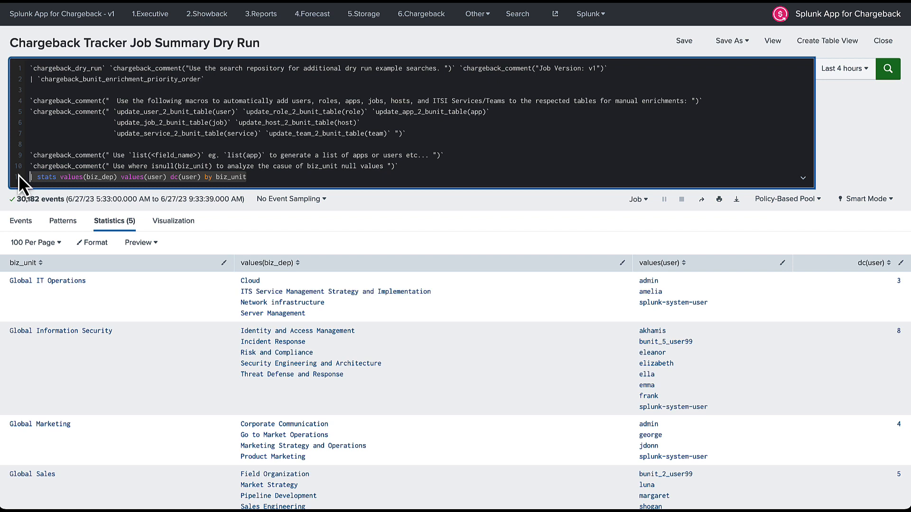
pyautogui.press('BackSpace')
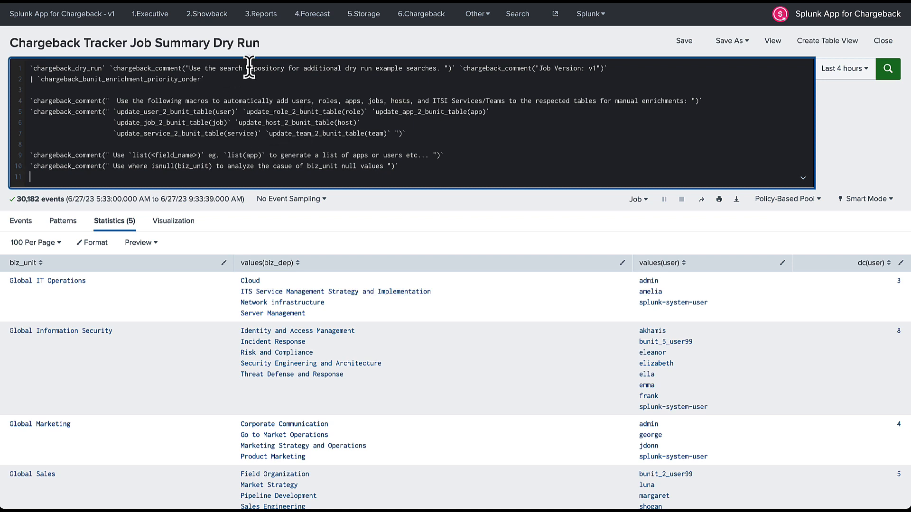
pyautogui.hotkey('ctrl', 'shift', 'Tab')
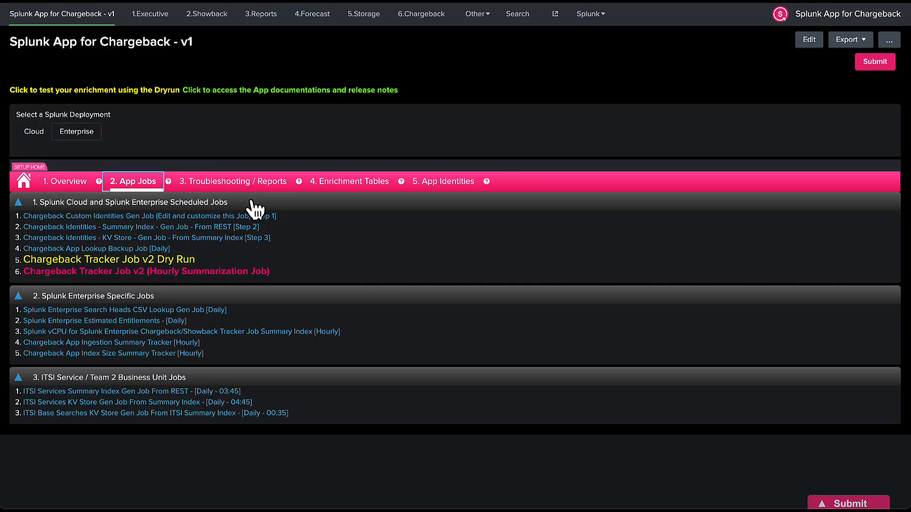
# In Troubleshooting / Reports, remove the User 2 B-Unit filter and search 'dry' to list 5 Dry Run searches.
pyautogui.click(246, 184)
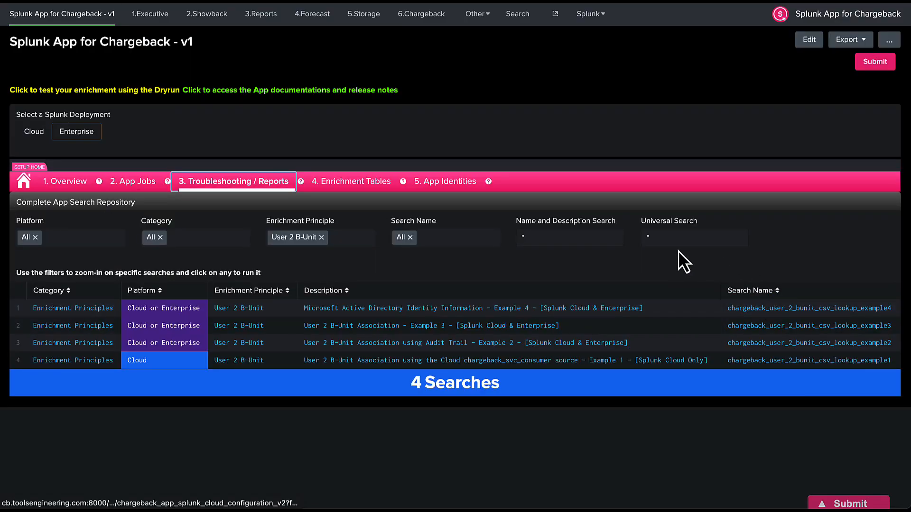
pyautogui.click(664, 238)
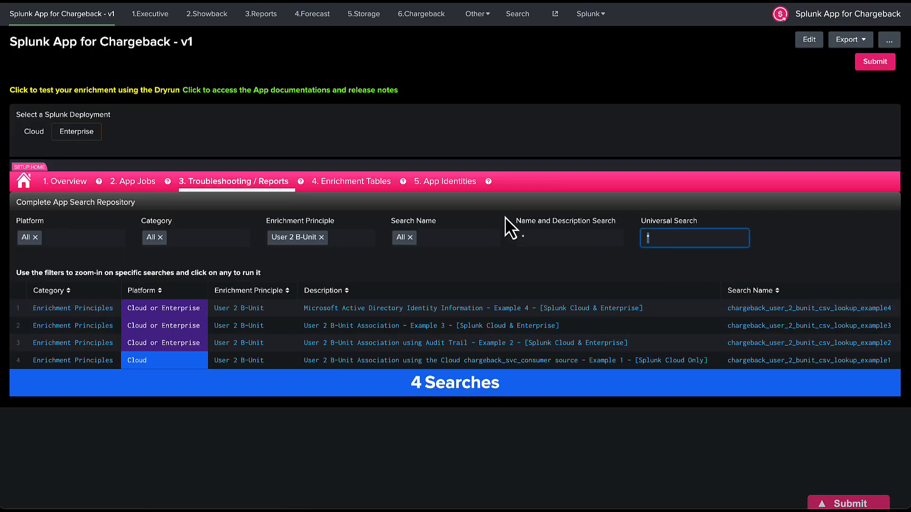
pyautogui.click(303, 238)
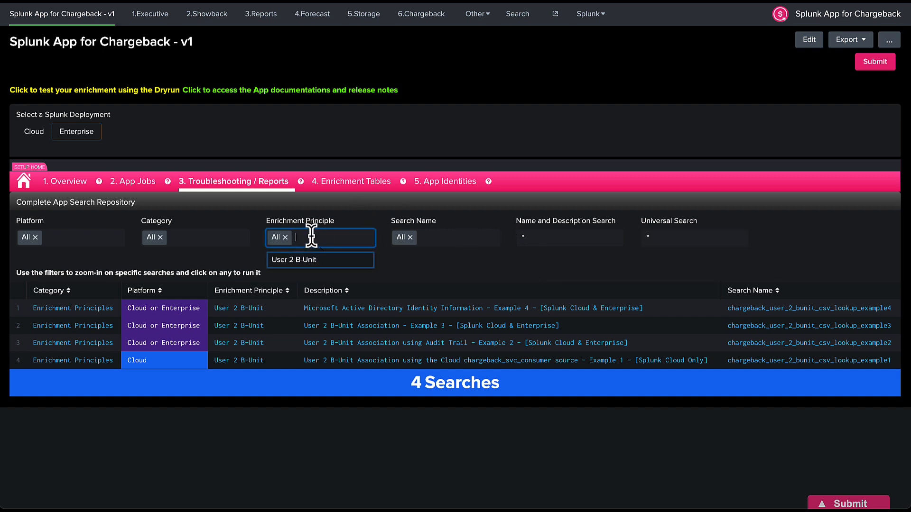
pyautogui.click(658, 244)
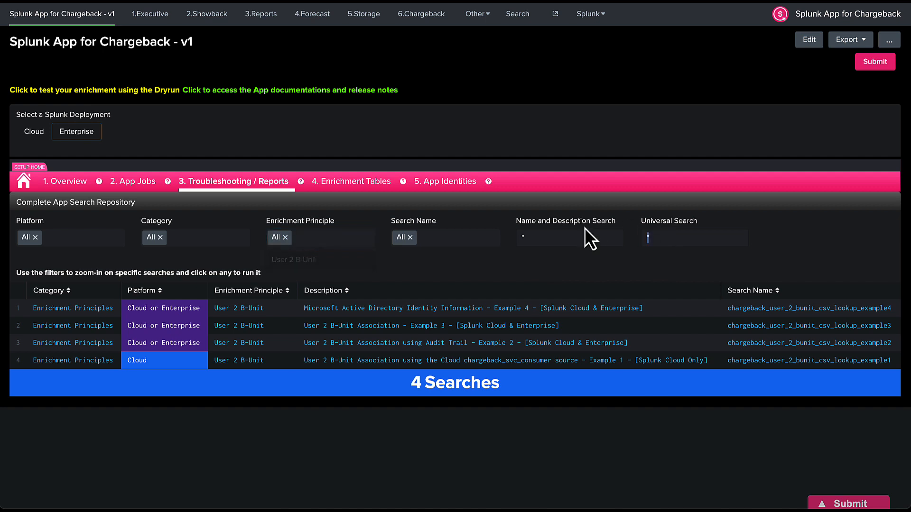
pyautogui.write('dry run')
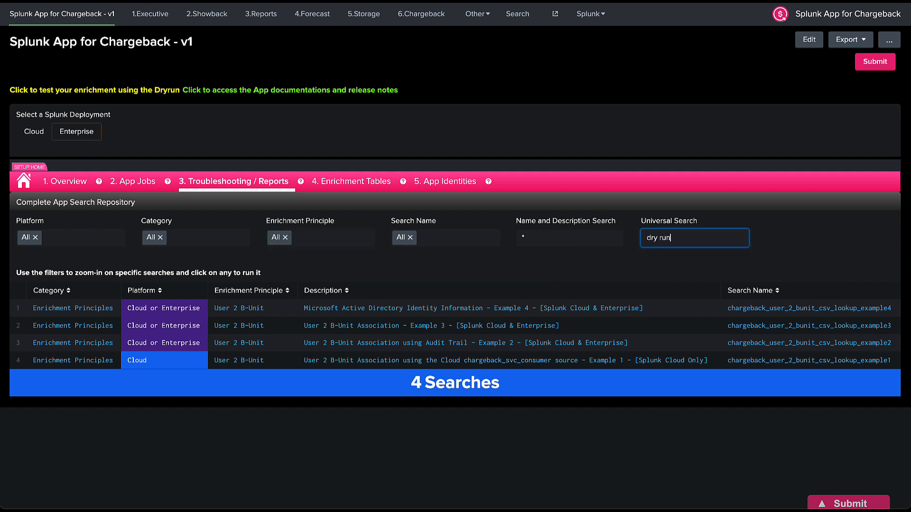
pyautogui.press('Return')
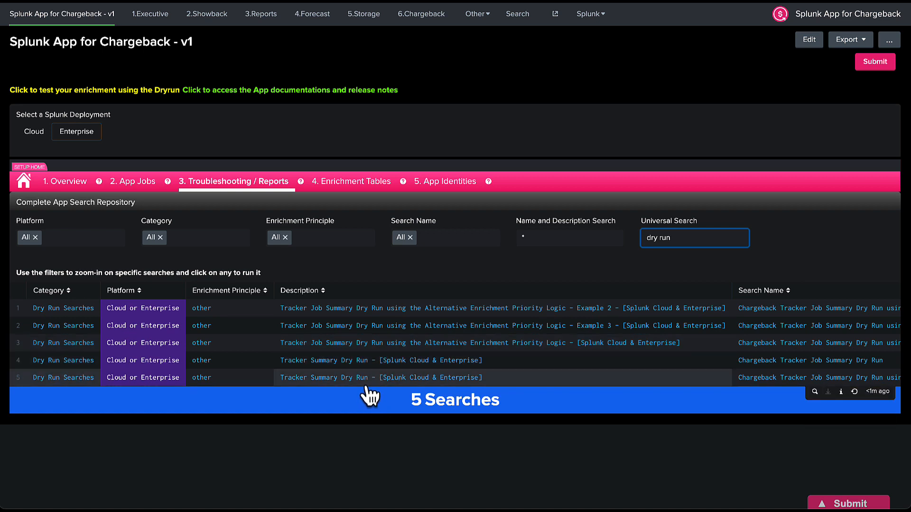
# Open the Alternative Enrichment Priority Logic dry run, then expand Enrichment Tables section 7's Example 1 diagram.
pyautogui.click(360, 343)
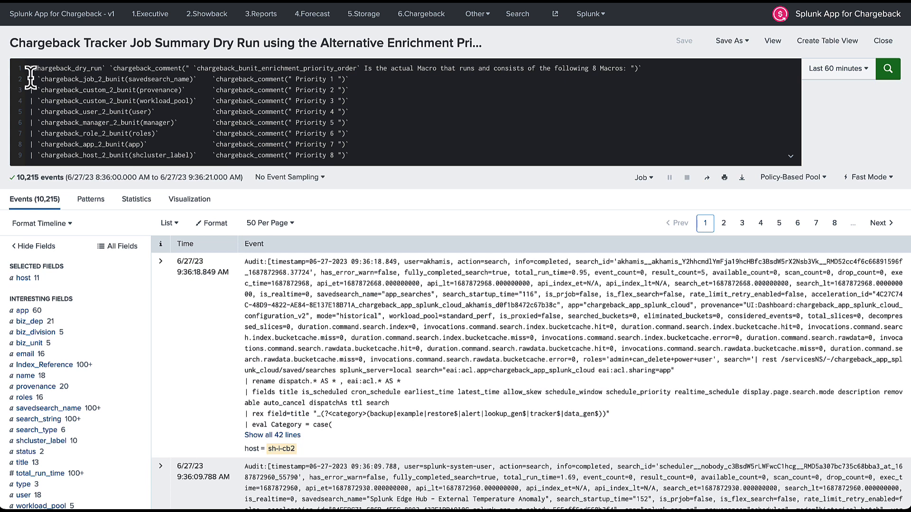
pyautogui.hotkey('ctrl', 'shift', 'Tab')
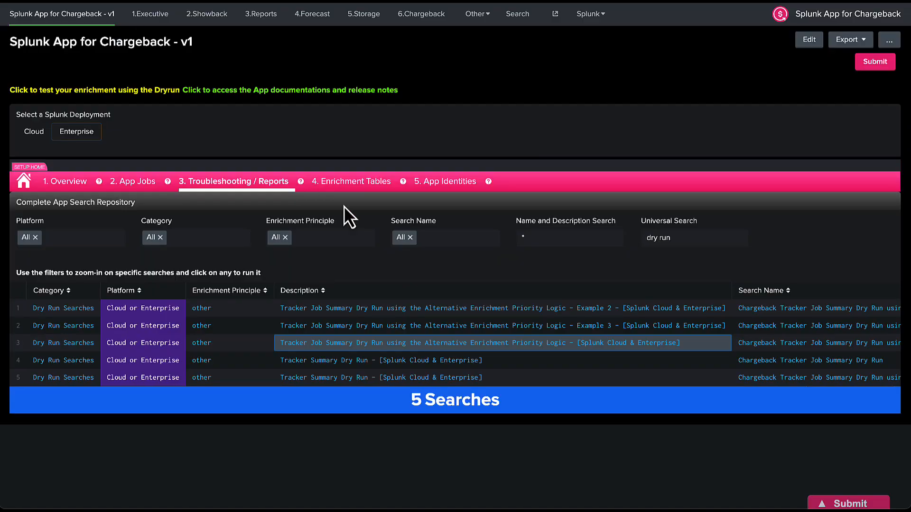
pyautogui.click(367, 187)
pyautogui.scroll(-20, 365, 187)
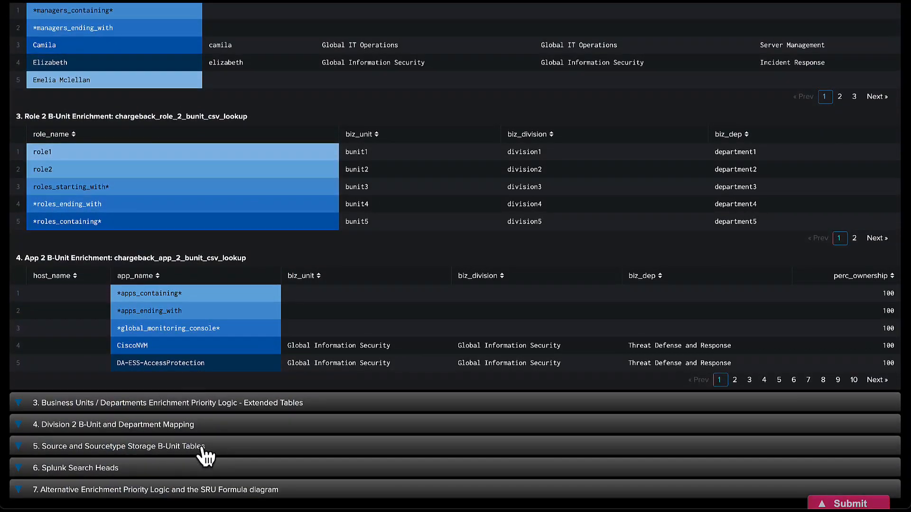
pyautogui.click(192, 490)
pyautogui.scroll(-10, 258, 331)
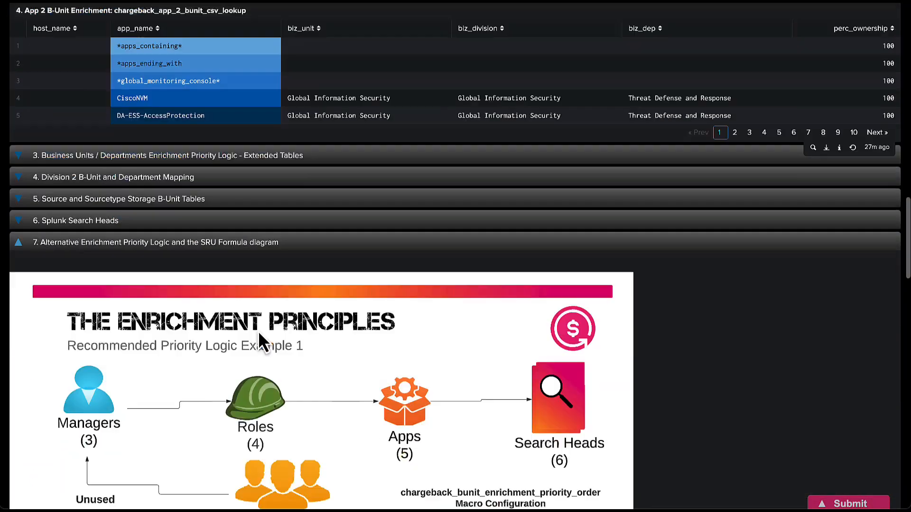
pyautogui.scroll(-1, 259, 332)
pyautogui.scroll(1, 257, 332)
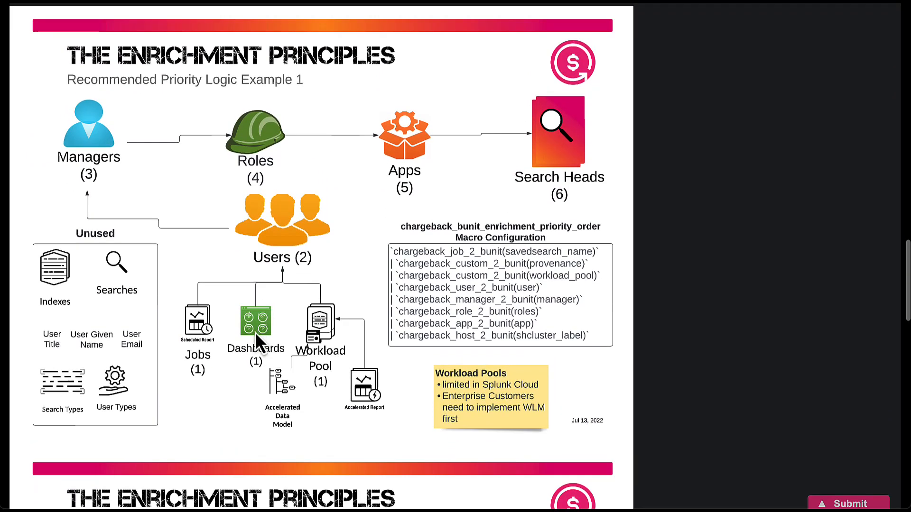
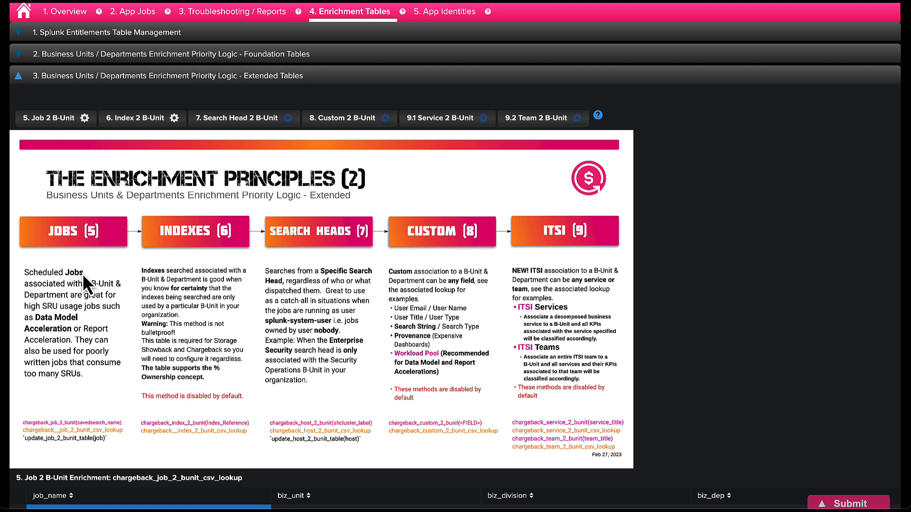
# Open the chargeback_job_2_bunit_csv.csv lookup from the 5. Job 2 B-Unit link.
pyautogui.click(55, 123)
# Copy the update_job_2_bunit_table(job) macro from line 6 onto a new piped line 11 of the Job Summary Dry Run.
pyautogui.scroll(3, 273, 183)
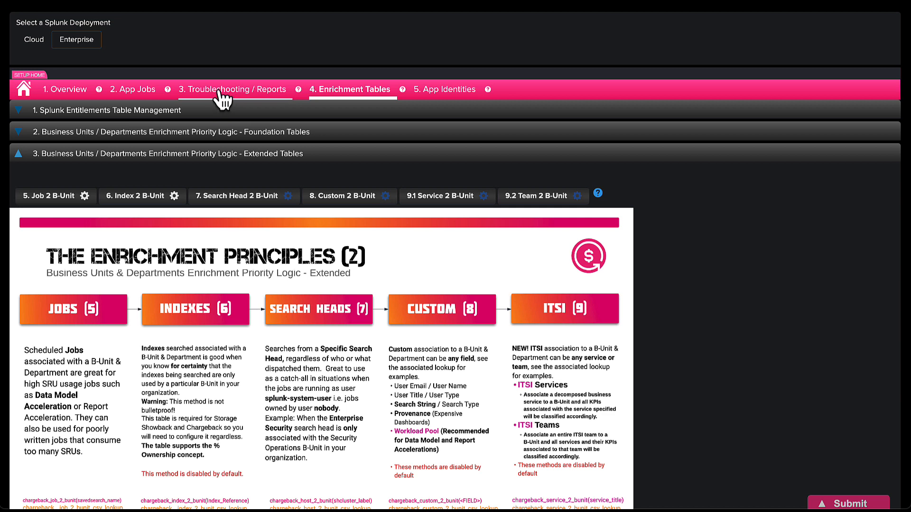
pyautogui.scroll(-2, 221, 98)
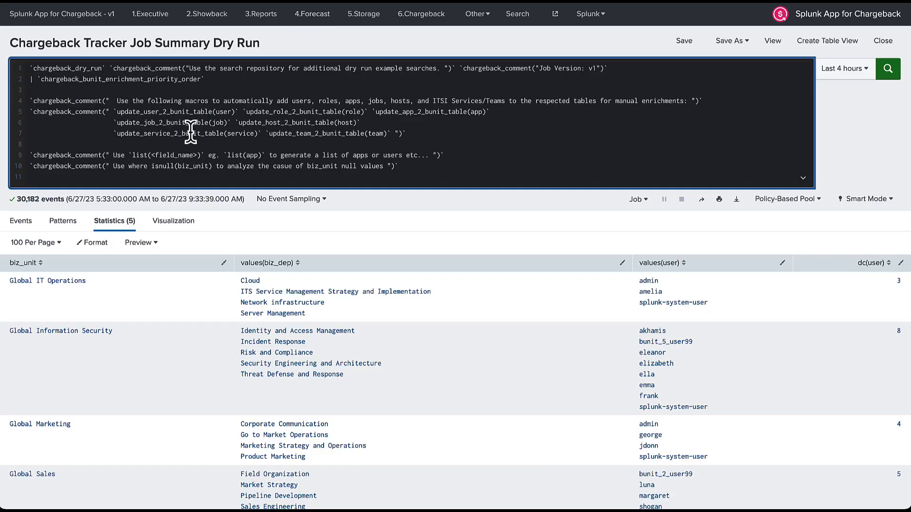
pyautogui.moveTo(114, 124); pyautogui.dragTo(232, 119)
pyautogui.hotkey('ctrl', 'c')
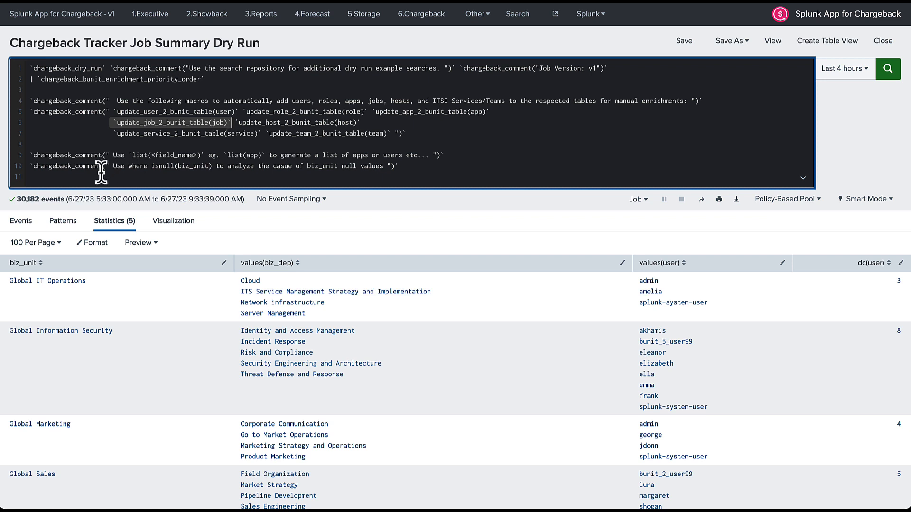
pyautogui.click(90, 177)
pyautogui.write('|')
pyautogui.hotkey('ctrl', 'v')
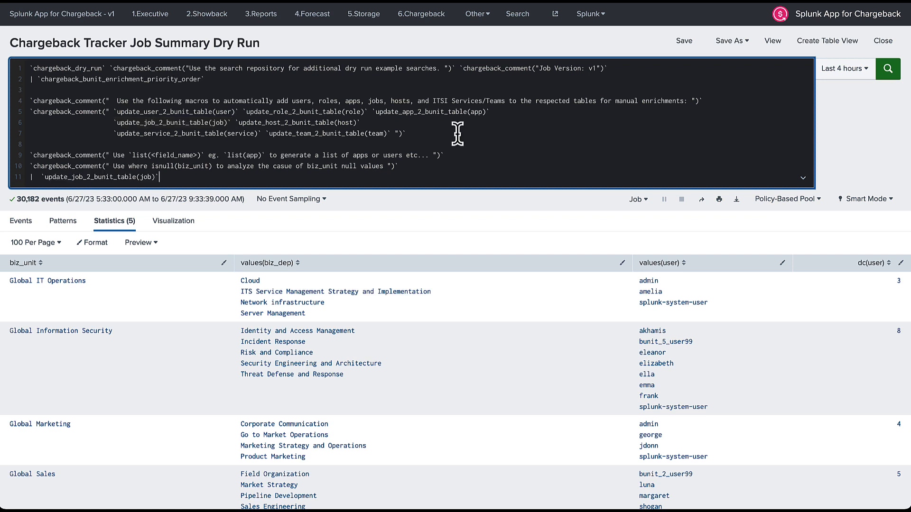
pyautogui.click(855, 70)
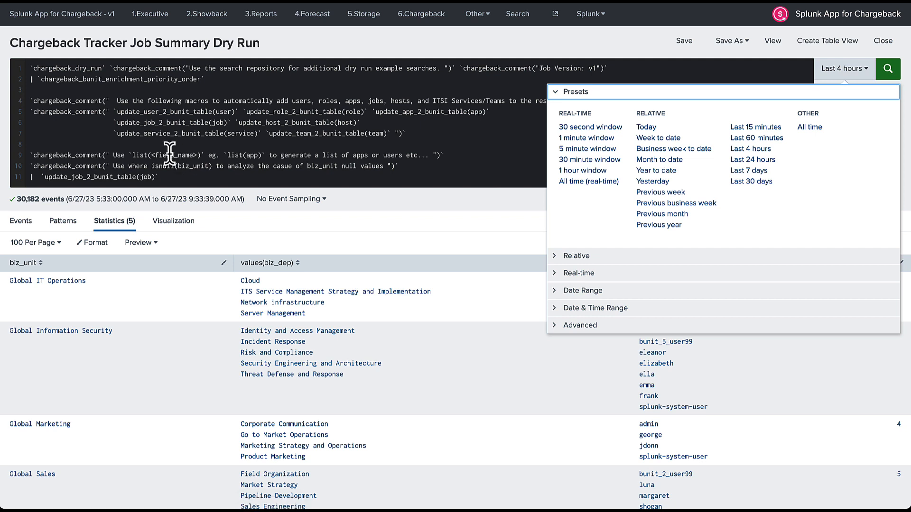
pyautogui.click(161, 176)
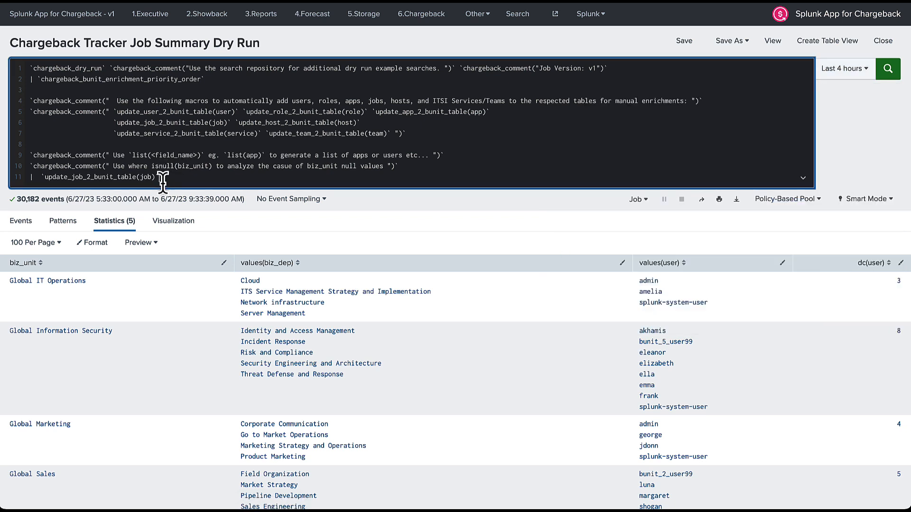
pyautogui.moveTo(163, 177); pyautogui.dragTo(4, 179)
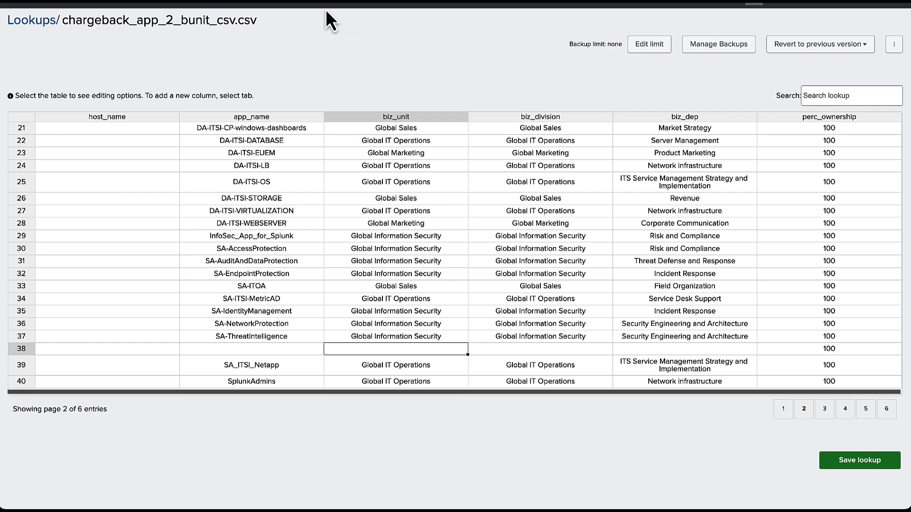
# Replace line 11 with '| where isnull(biz_unit)', run it, and view the app field's values.
pyautogui.click(272, 1)
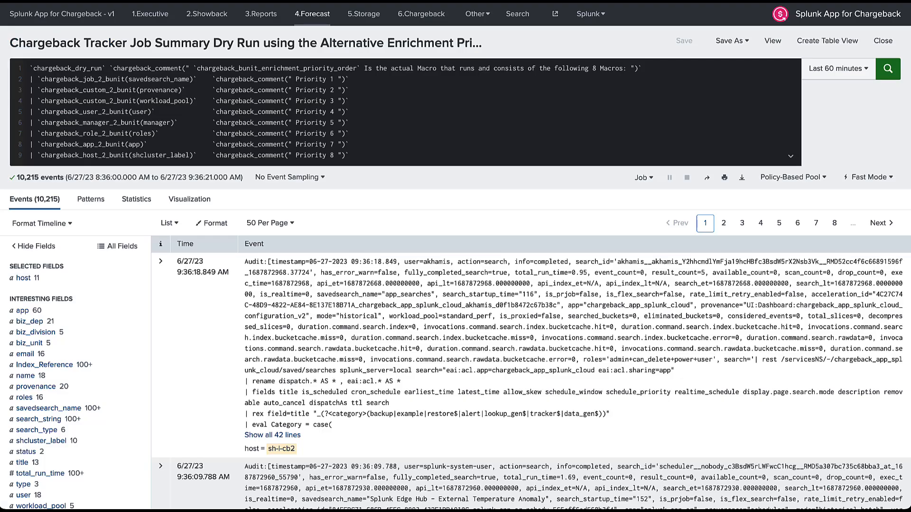
pyautogui.click(362, 1)
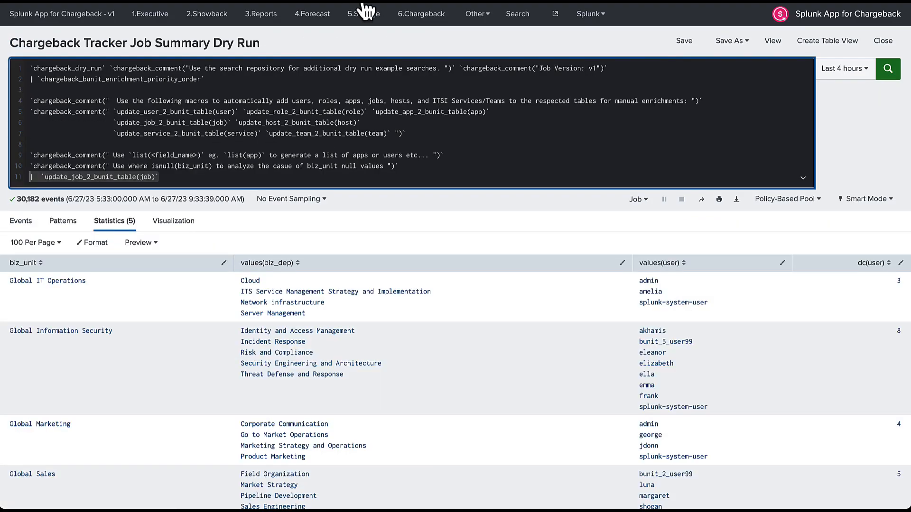
pyautogui.moveTo(167, 181); pyautogui.dragTo(6, 178)
pyautogui.write('| w')
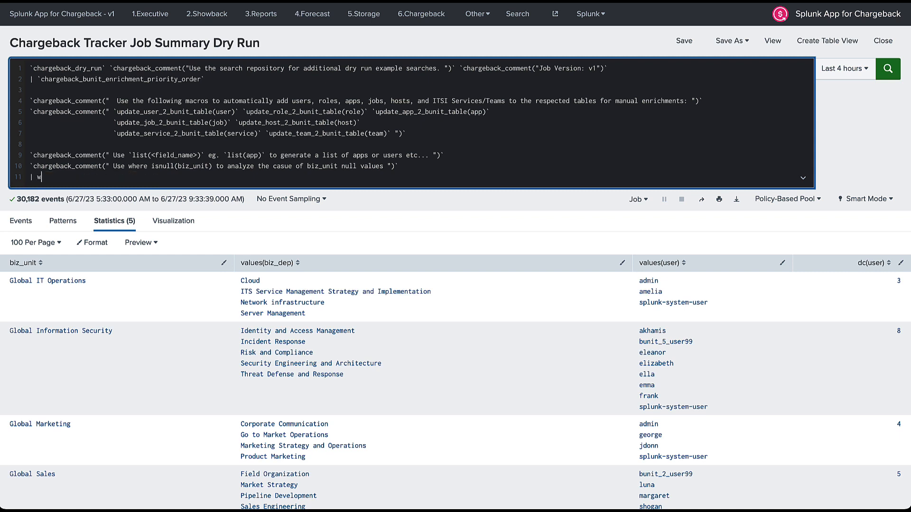
pyautogui.write('here isnull(biz_unit)')
pyautogui.press('Return')
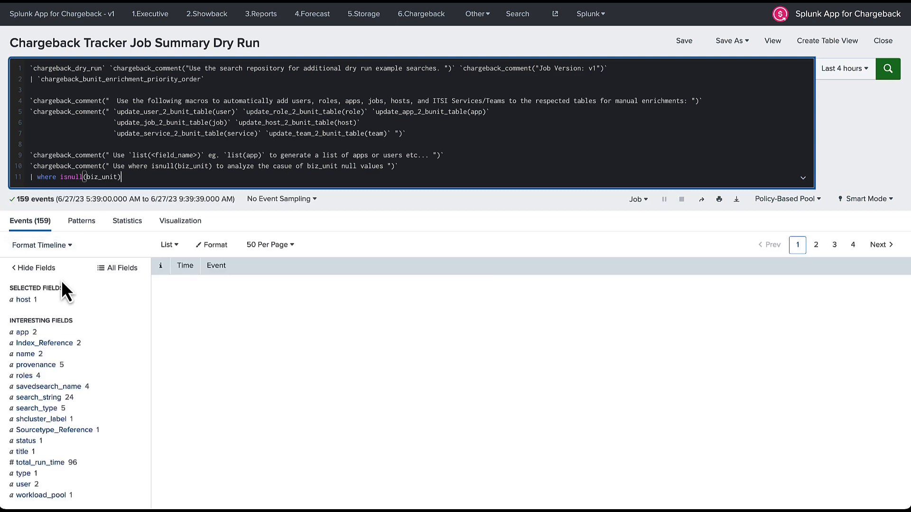
pyautogui.scroll(-1, 61, 280)
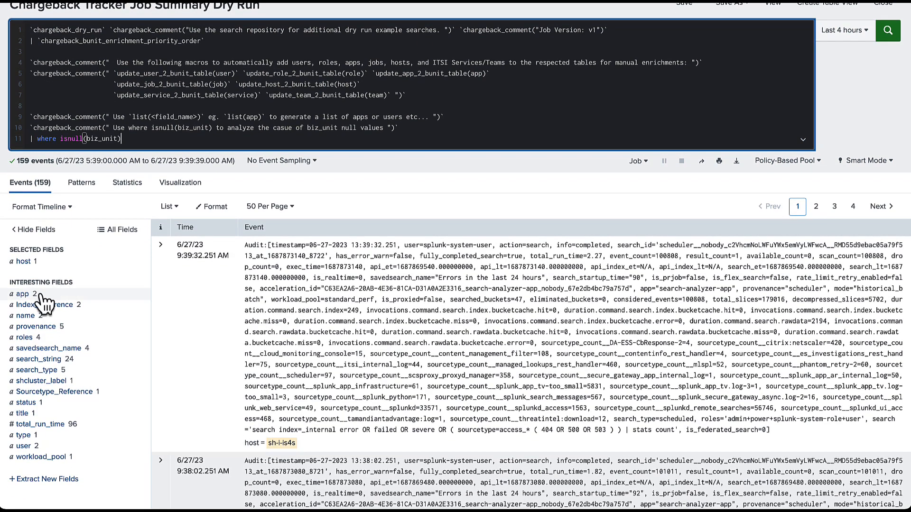
pyautogui.click(36, 294)
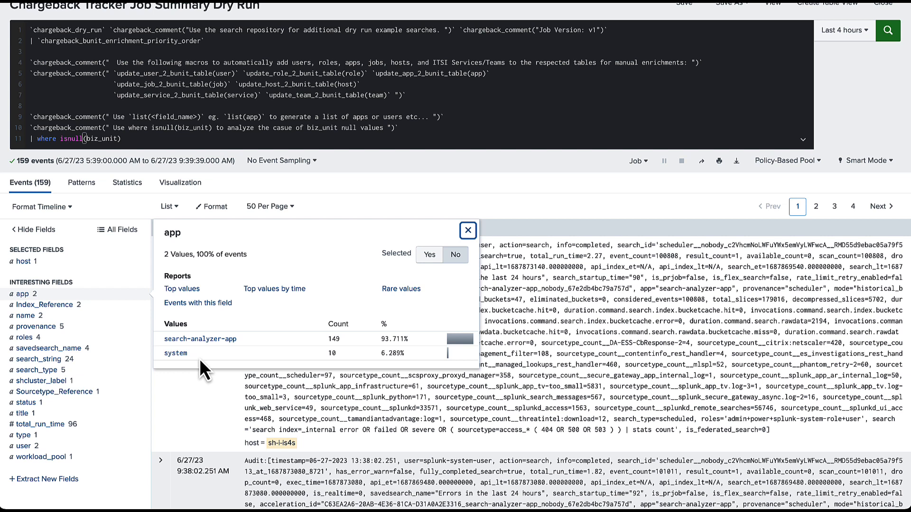
# Review the provenance, savedsearch_name, app, roles and shcluster_label values of the unassigned events.
pyautogui.click(61, 330)
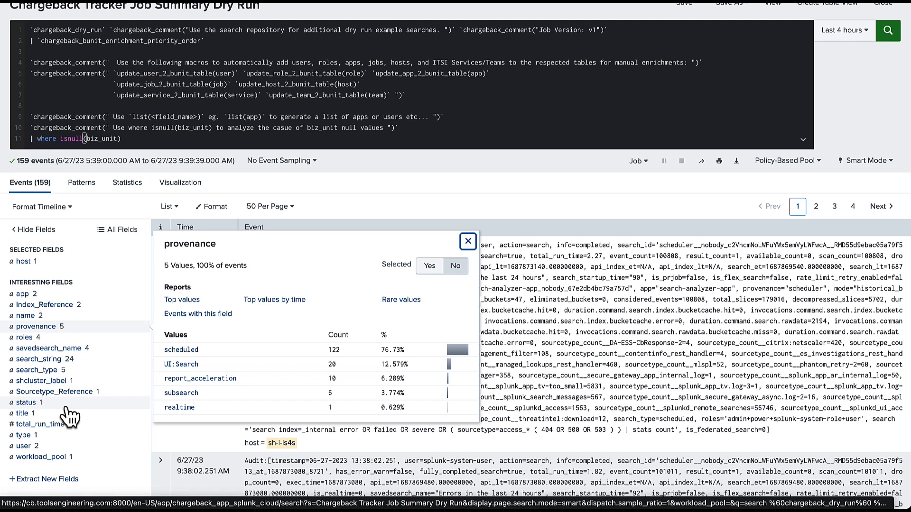
pyautogui.click(66, 351)
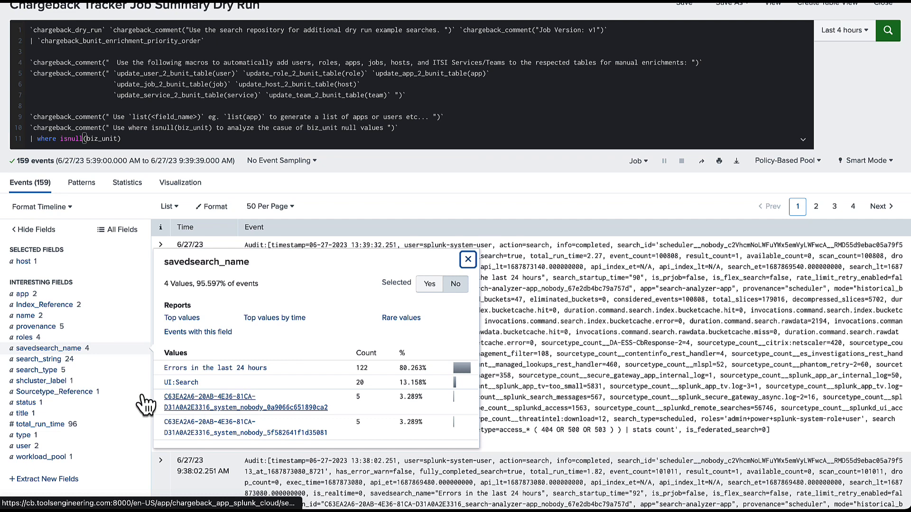
pyautogui.click(34, 295)
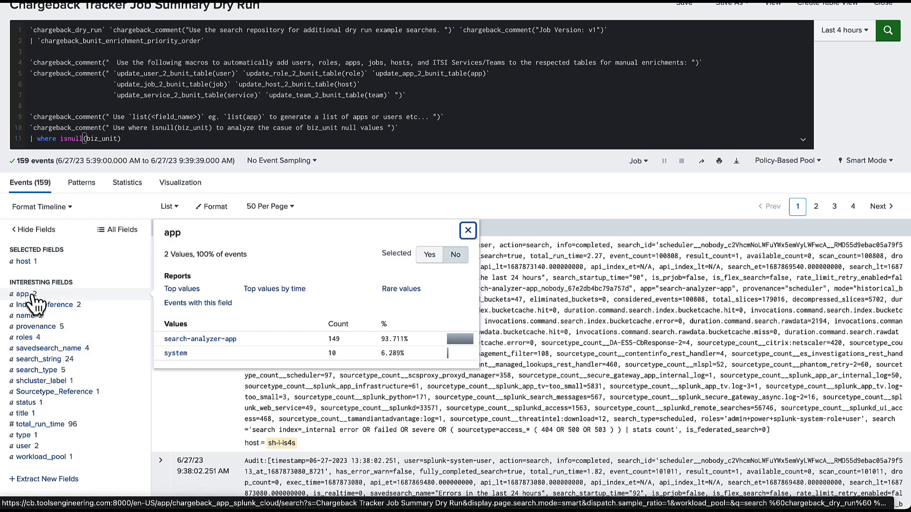
pyautogui.click(38, 342)
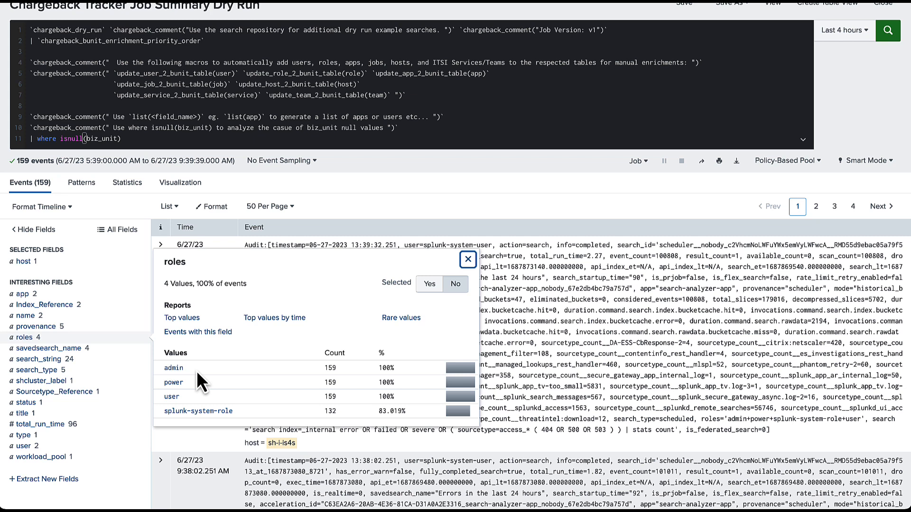
pyautogui.click(68, 382)
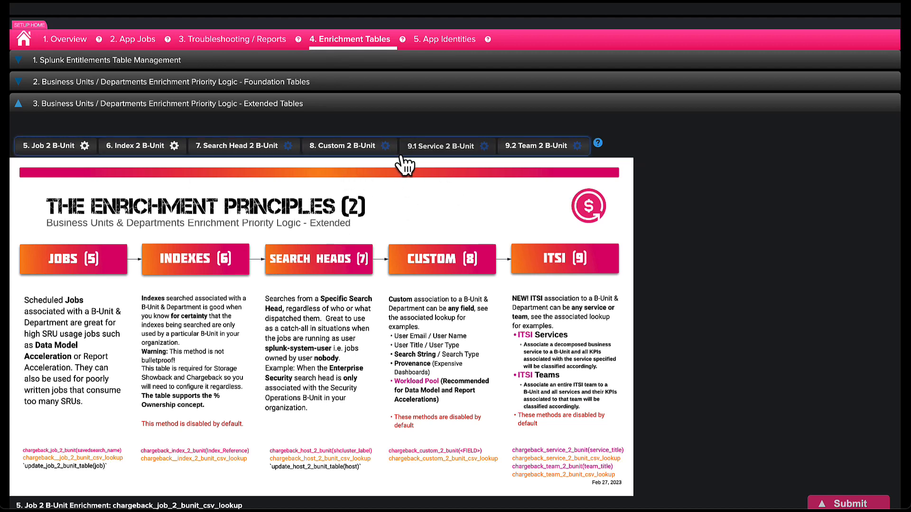
# Open the Search Head 2 B-Unit lookup chargeback_host_2_bunit_csv.csv and clear all its cells.
pyautogui.click(231, 153)
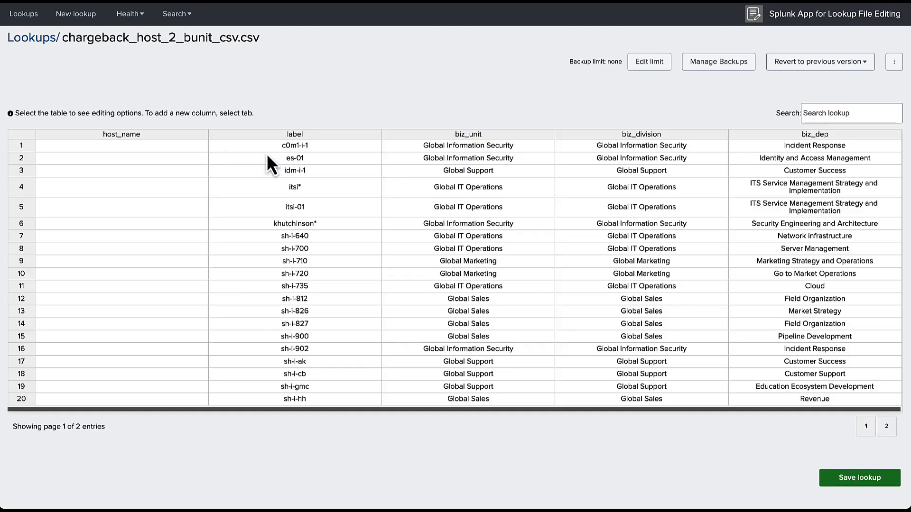
pyautogui.click(277, 148)
pyautogui.hotkey('ctrl', 'a')
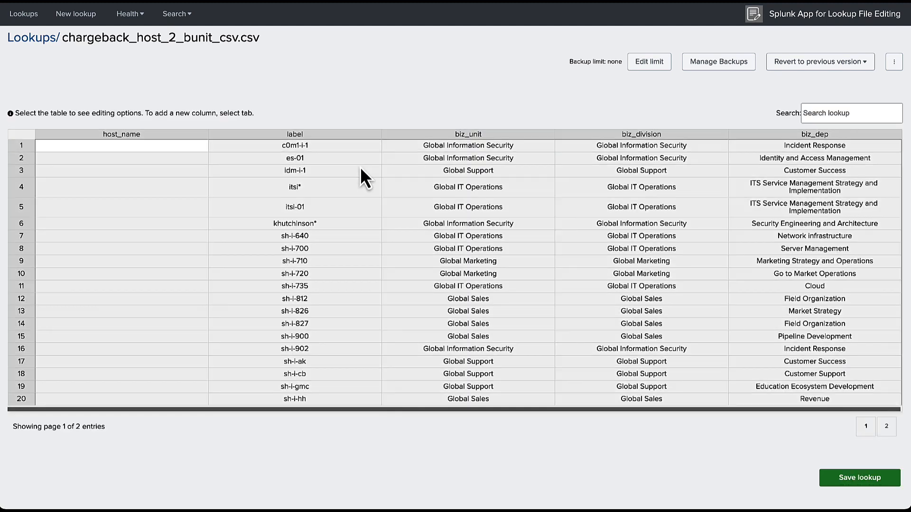
pyautogui.press('Delete')
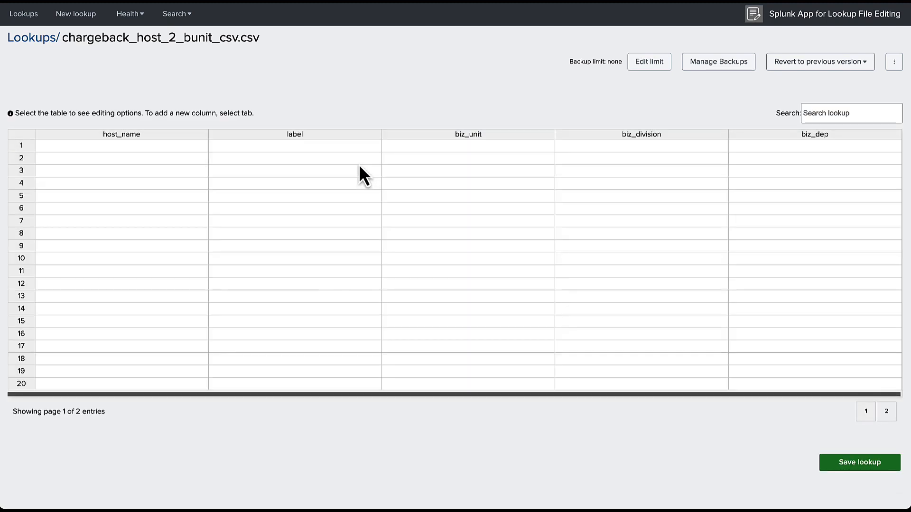
# Enter label 'es' with biz_unit 'Global Information Security' in row 1.
pyautogui.click(285, 151)
pyautogui.write('es')
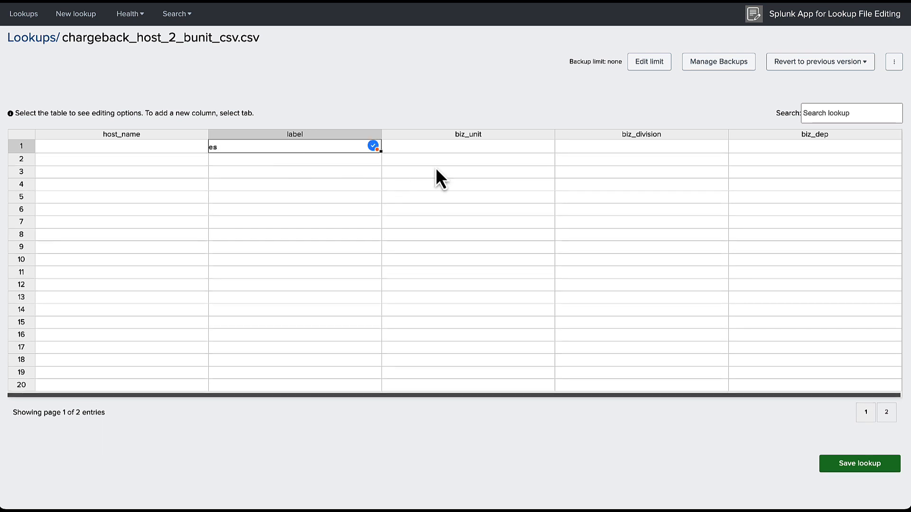
pyautogui.click(425, 149)
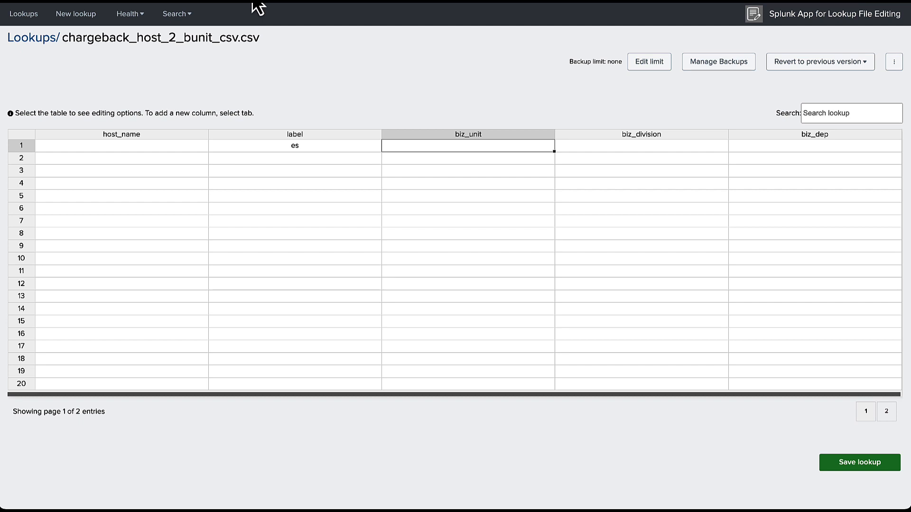
pyautogui.write('Global I')
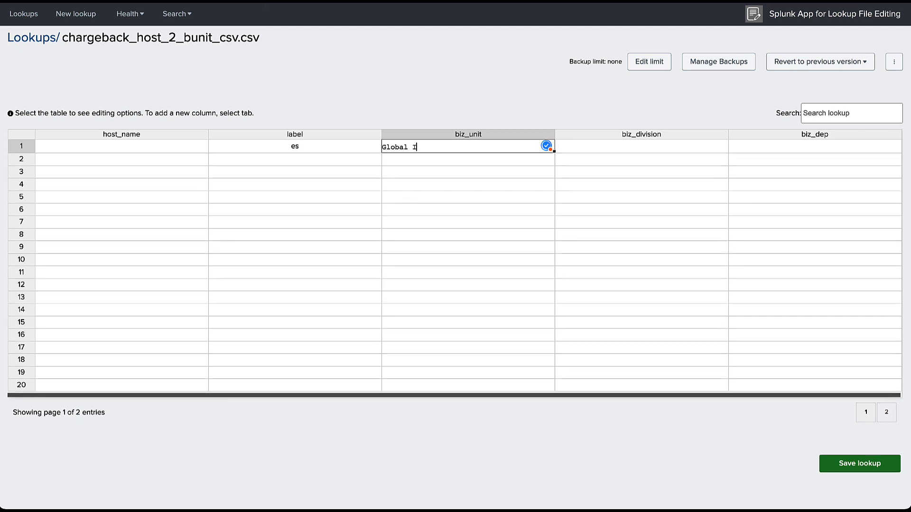
pyautogui.write('nformation Security')
pyautogui.click(603, 147)
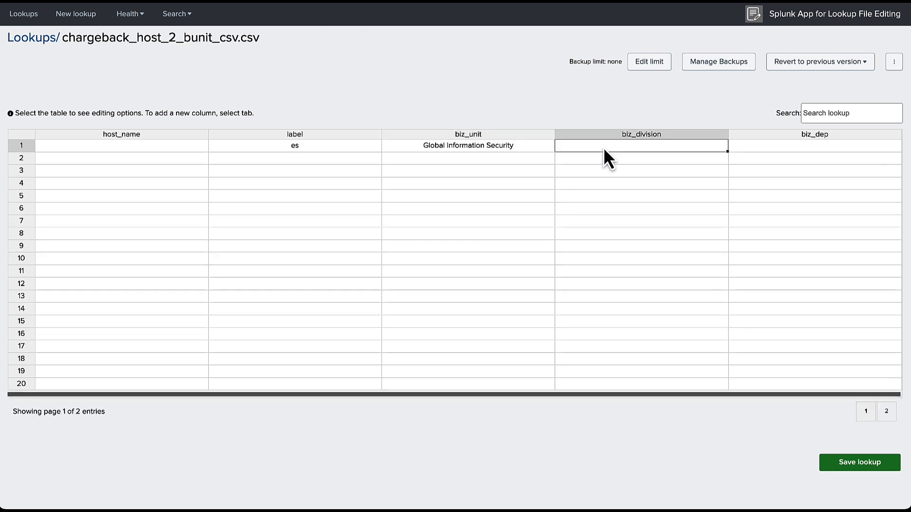
# Copy 'Global Information Security' into row 1's biz_division and biz_dep cells.
pyautogui.click(487, 145)
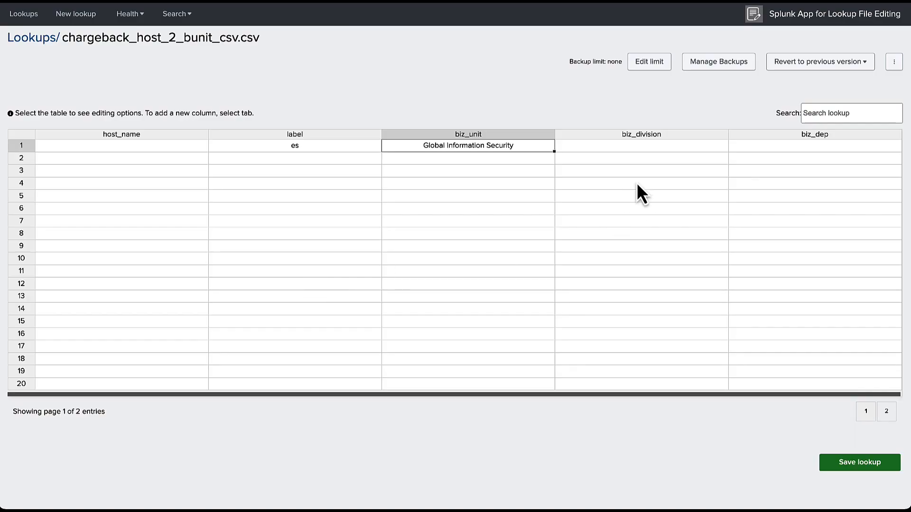
pyautogui.press('super+c')
pyautogui.click(625, 149)
pyautogui.press('super+v')
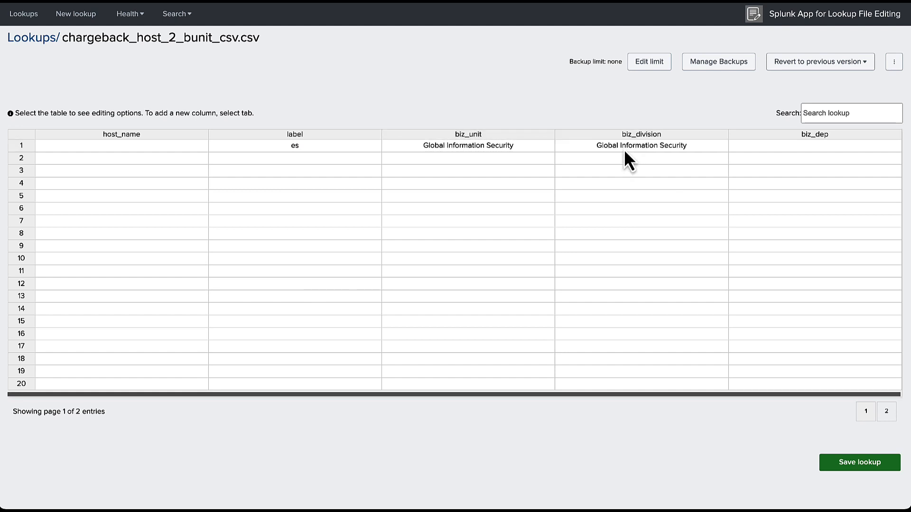
pyautogui.click(808, 146)
pyautogui.press('super+v')
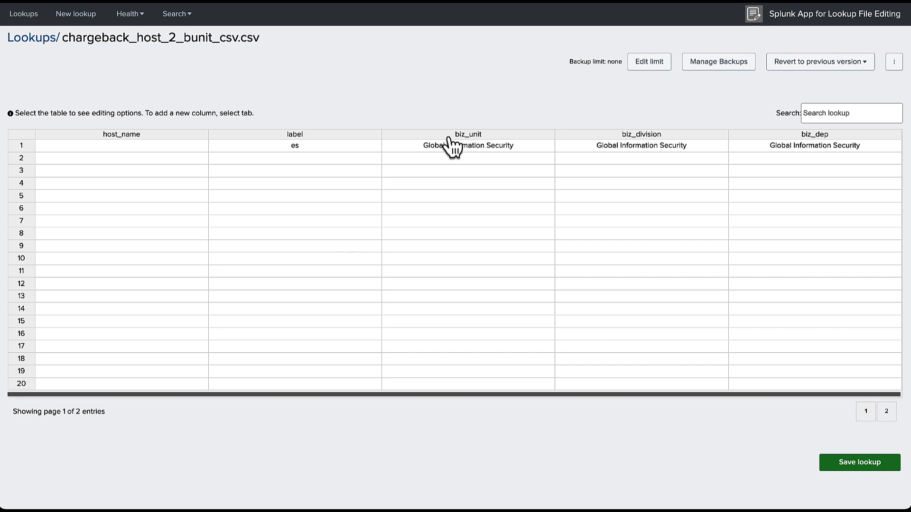
pyautogui.click(19, 148)
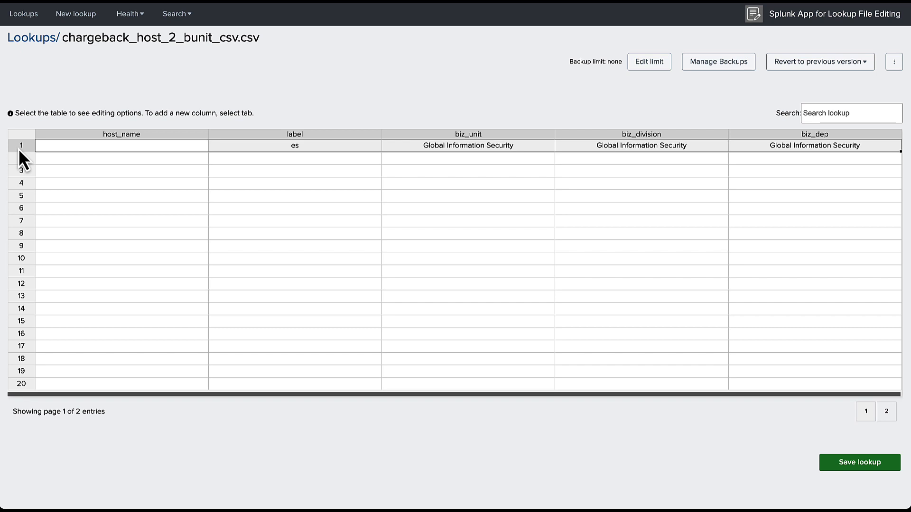
# Check the label cells in rows 2 and 1 of the host lookup.
pyautogui.click(313, 159)
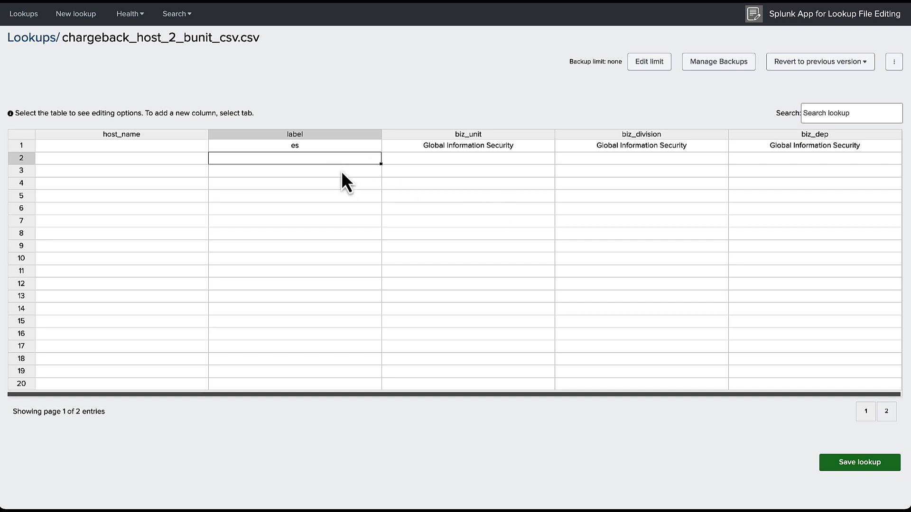
pyautogui.click(329, 147)
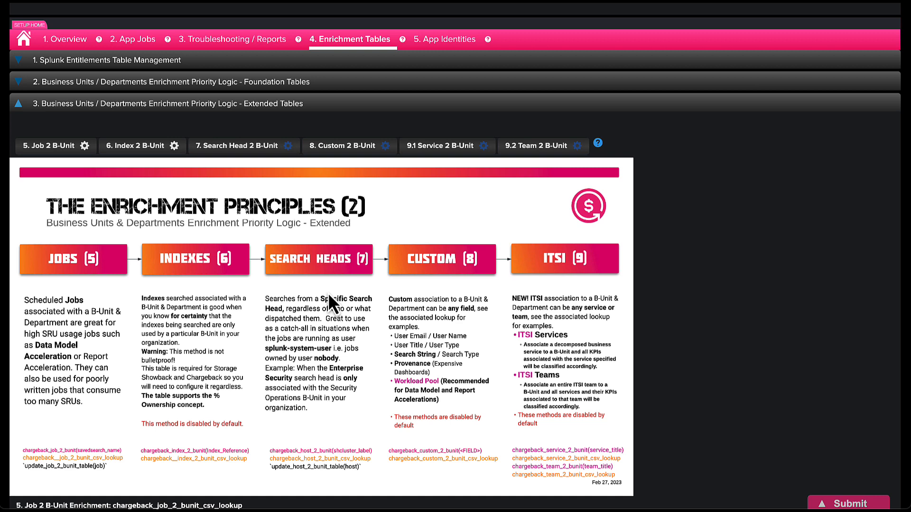
# Open the 8. Custom 2 B-Unit lookup and inspect its email and provenance key cells.
pyautogui.scroll(3, 330, 296)
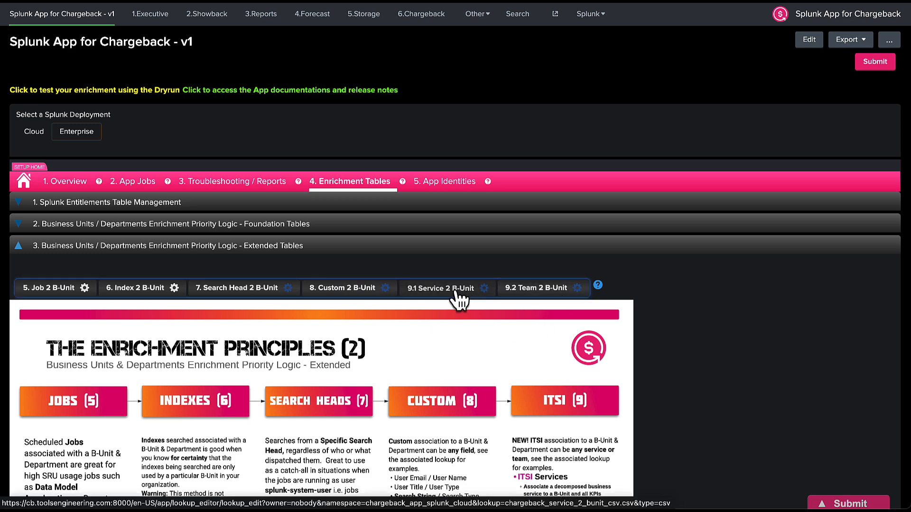
pyautogui.click(343, 290)
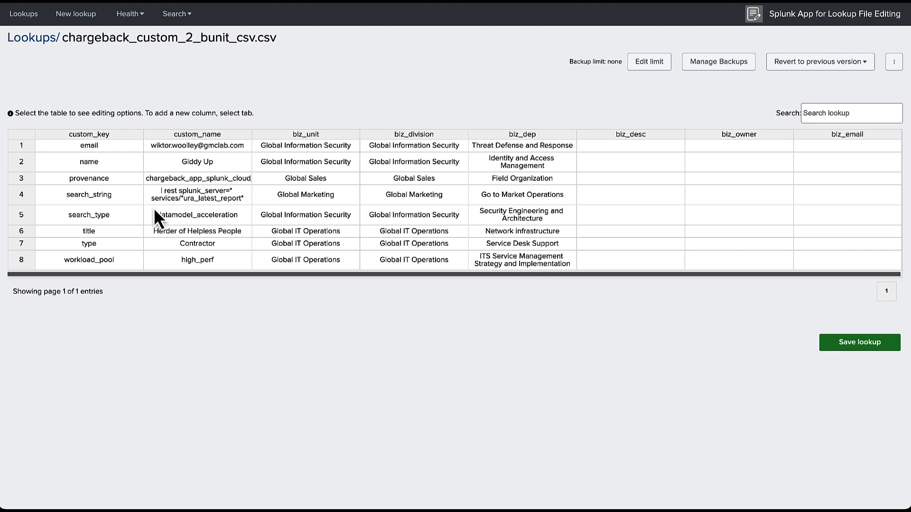
pyautogui.click(101, 149)
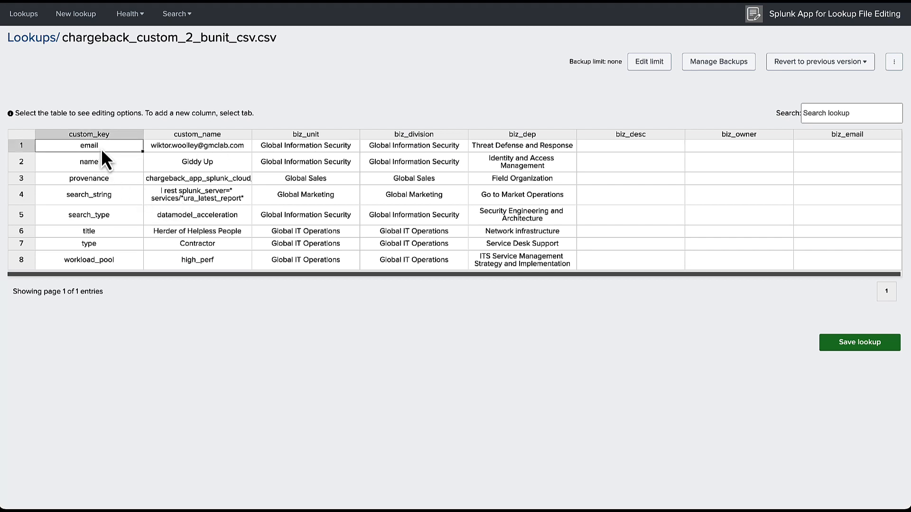
pyautogui.doubleClick(104, 179)
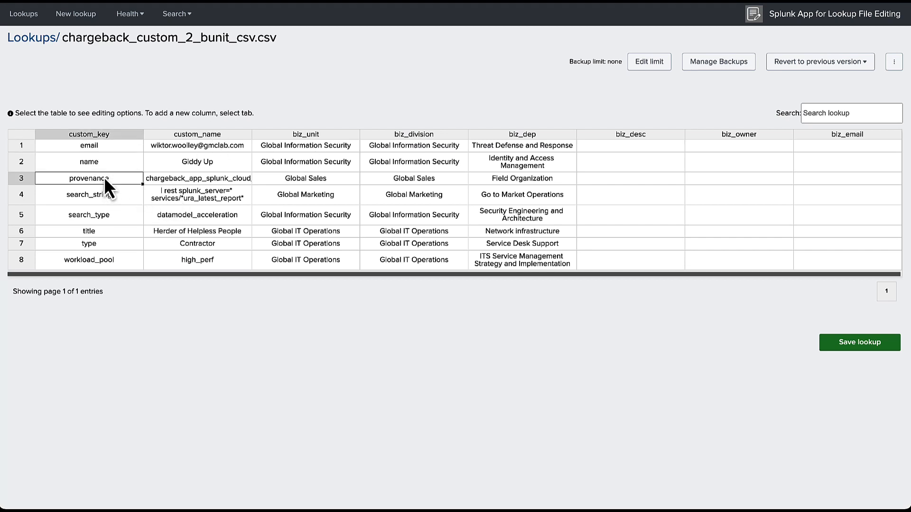
pyautogui.click(80, 195)
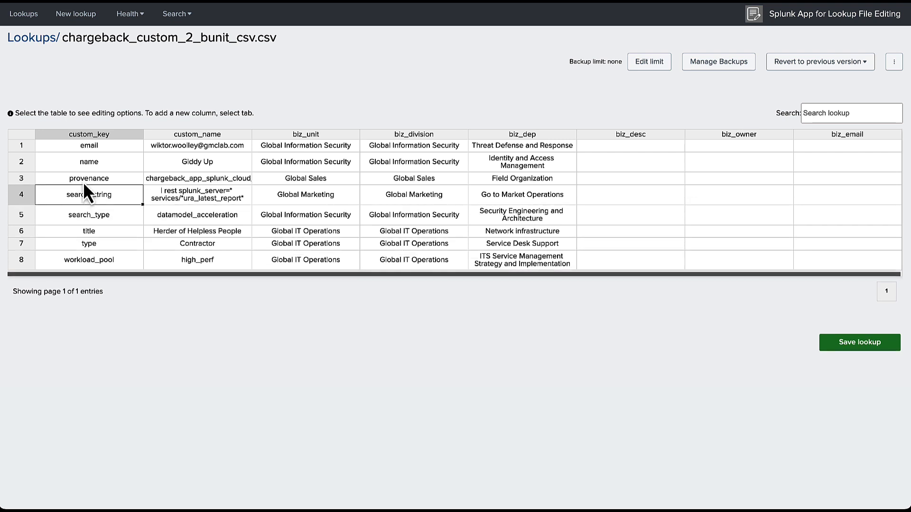
pyautogui.click(81, 180)
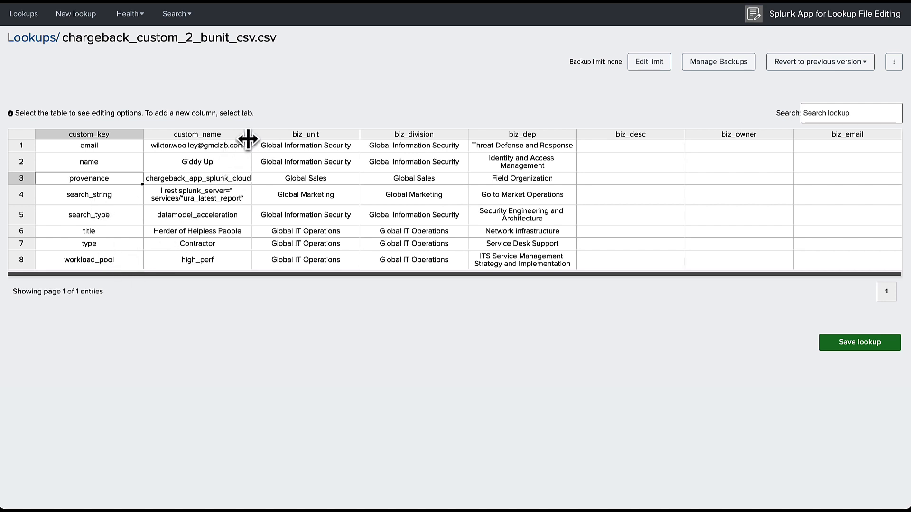
# Widen the custom_name column and compare row 3's provenance key with its business-unit values.
pyautogui.moveTo(251, 135); pyautogui.dragTo(378, 126)
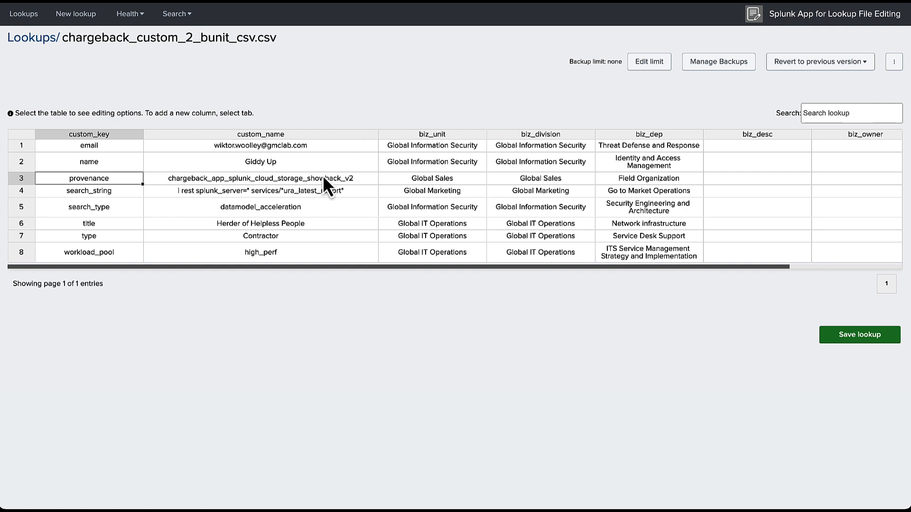
pyautogui.click(302, 180)
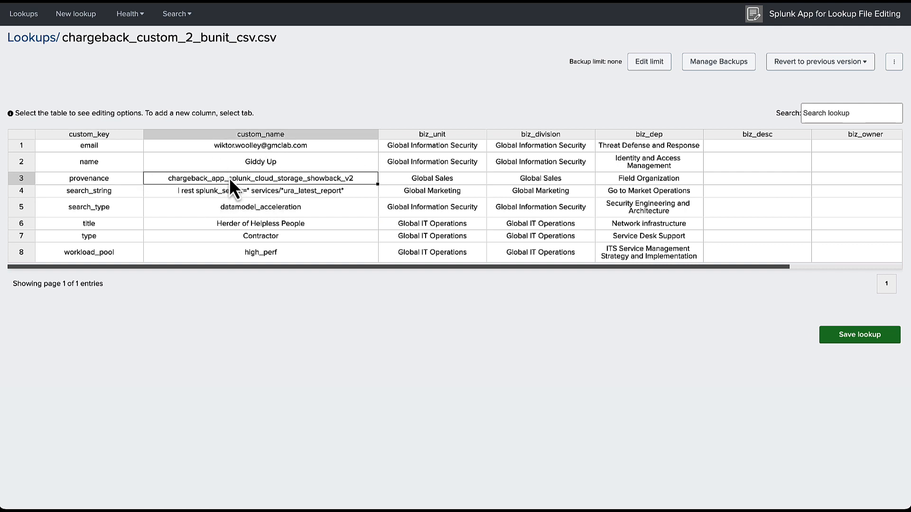
pyautogui.click(101, 180)
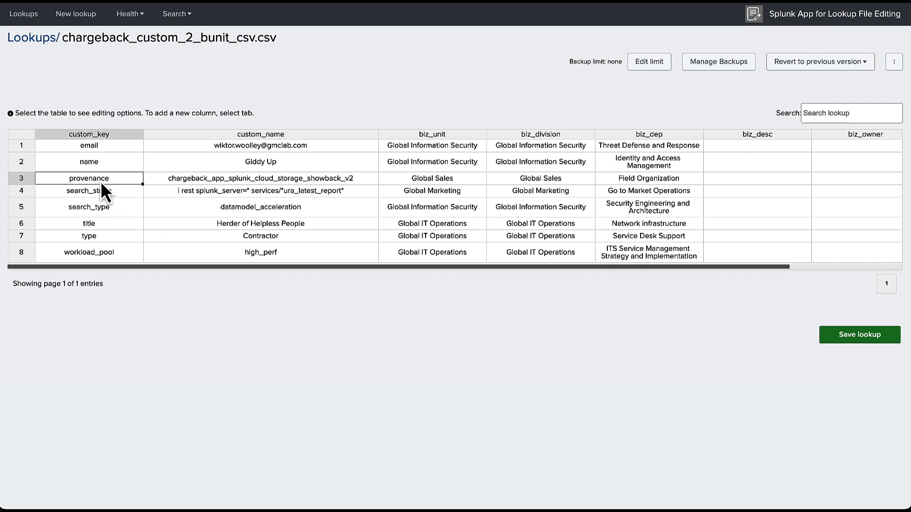
pyautogui.click(252, 183)
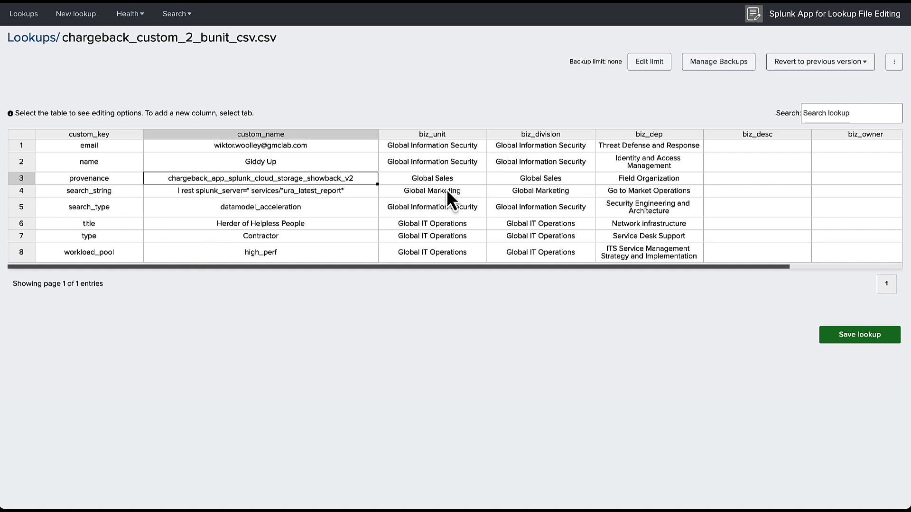
pyautogui.press('Right')
pyautogui.click(684, 175)
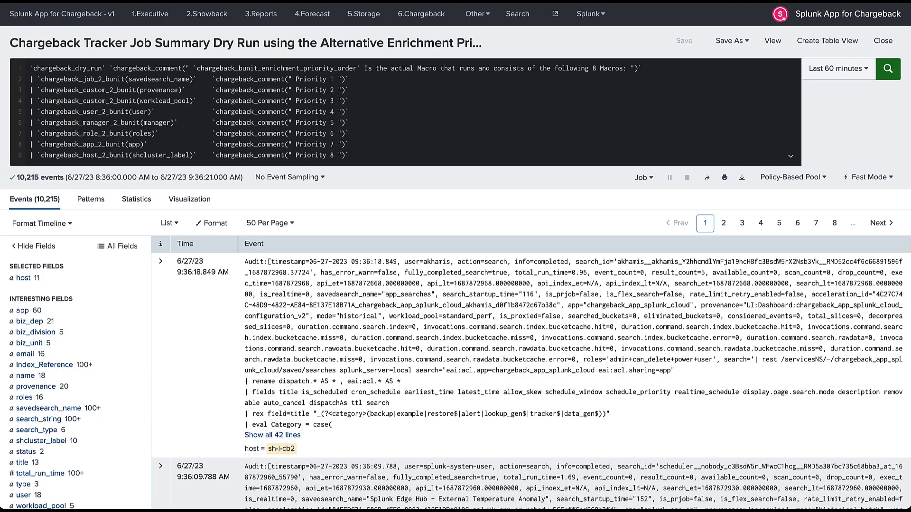
# Open the 2.Showback dashboard from the app navigation bar.
pyautogui.click(202, 17)
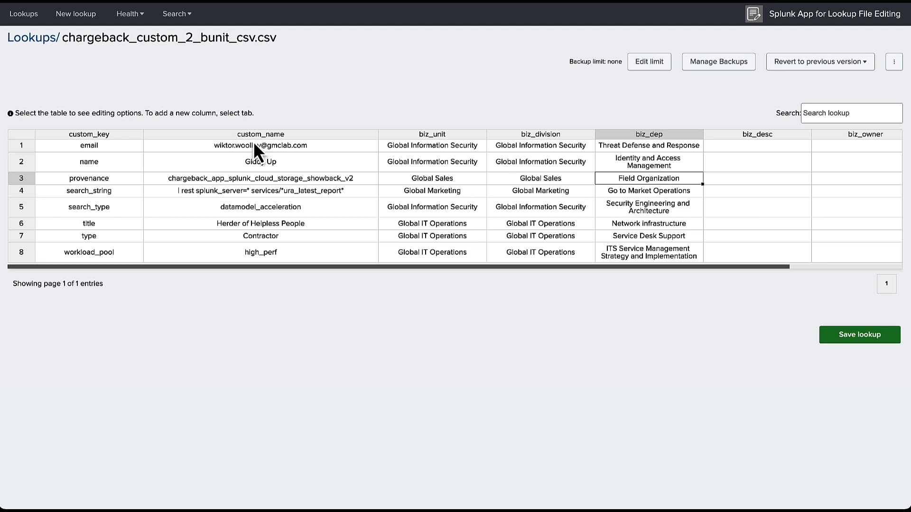
# Widen the custom_name column to reveal the full provenance value and row 4's search string.
pyautogui.click(254, 179)
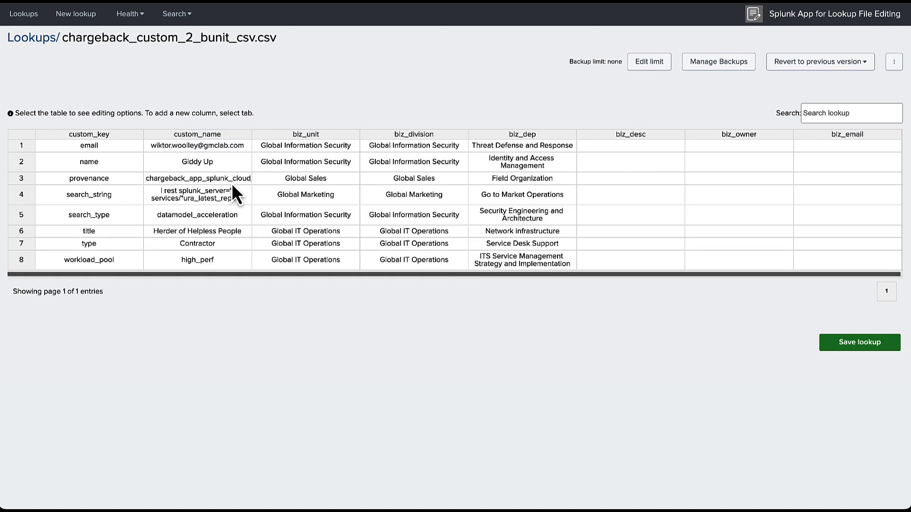
pyautogui.click(230, 179)
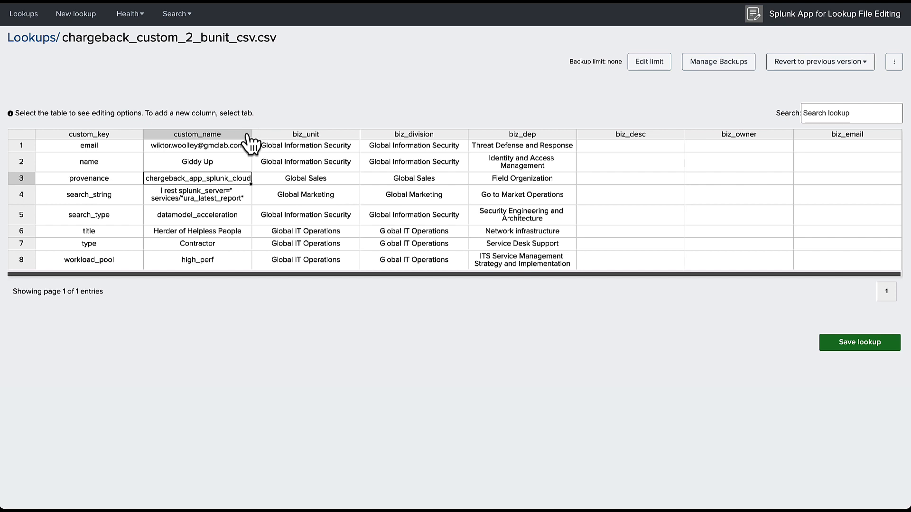
pyautogui.moveTo(252, 134); pyautogui.dragTo(379, 131)
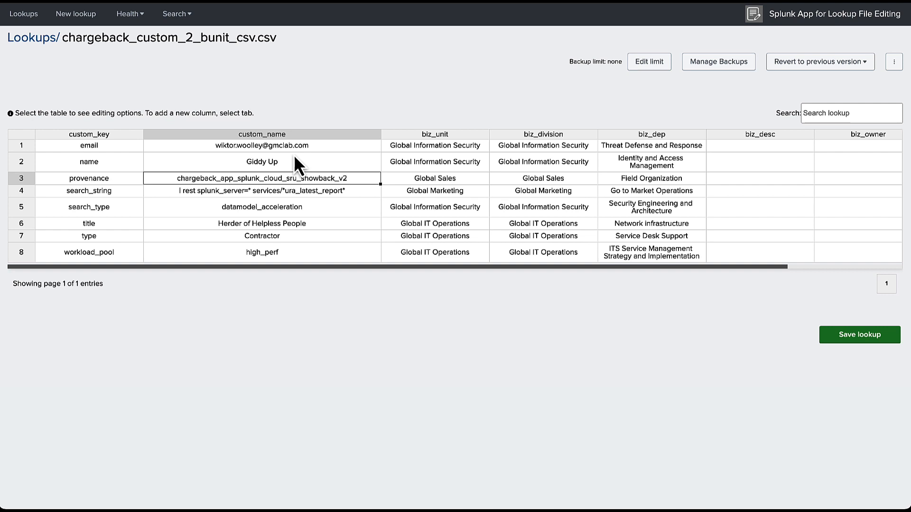
pyautogui.click(104, 191)
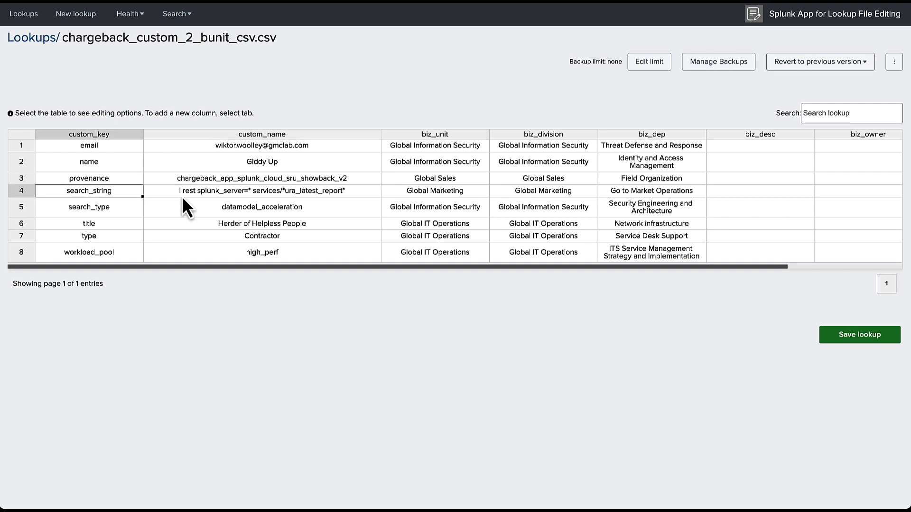
pyautogui.click(279, 190)
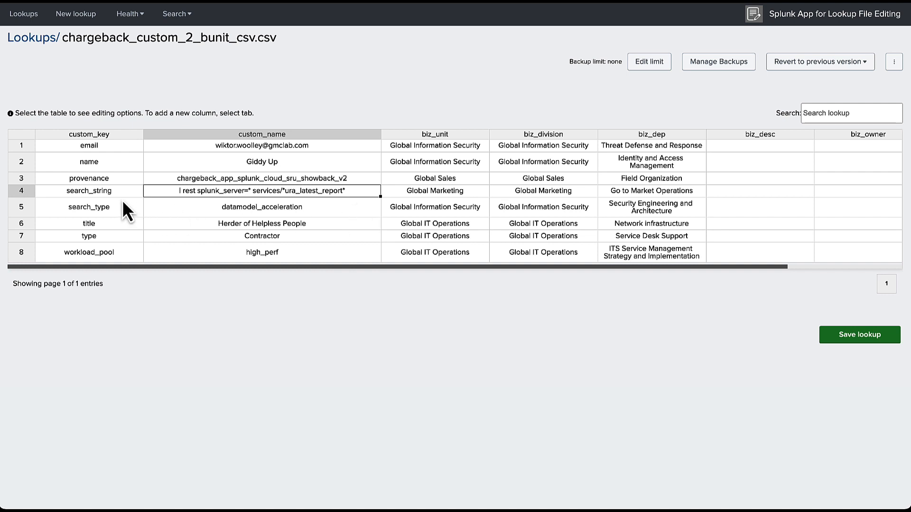
pyautogui.click(101, 194)
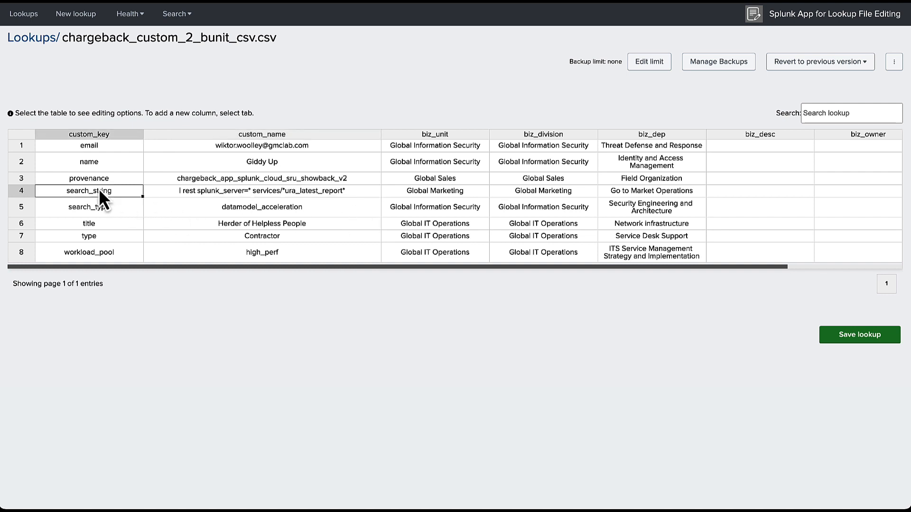
pyautogui.click(192, 194)
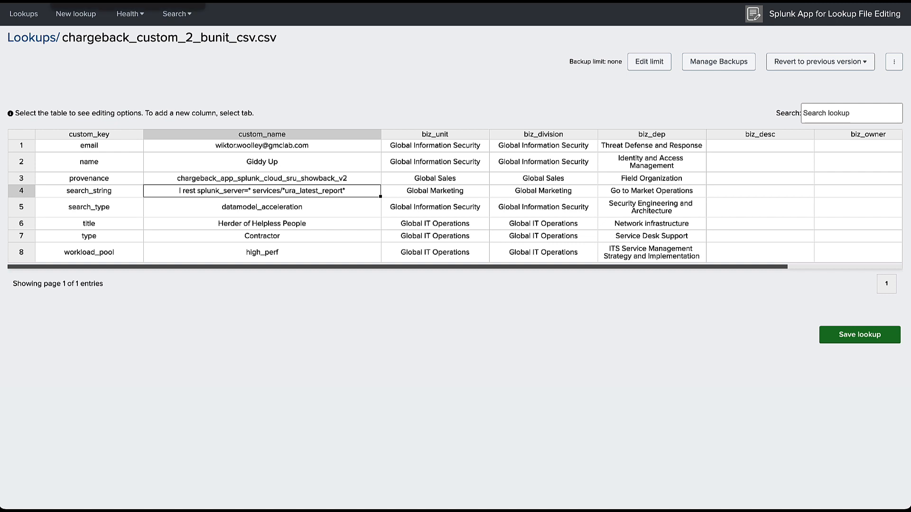
pyautogui.click(95, 1)
# Expand the Foundation Tables section and open the 1. User 2 B-Unit Table lookup.
pyautogui.scroll(-1, 343, 219)
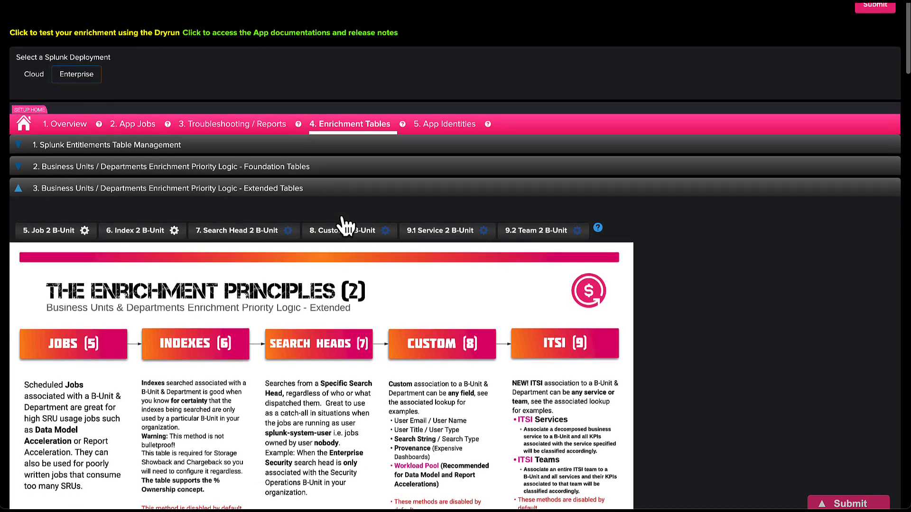
pyautogui.click(318, 166)
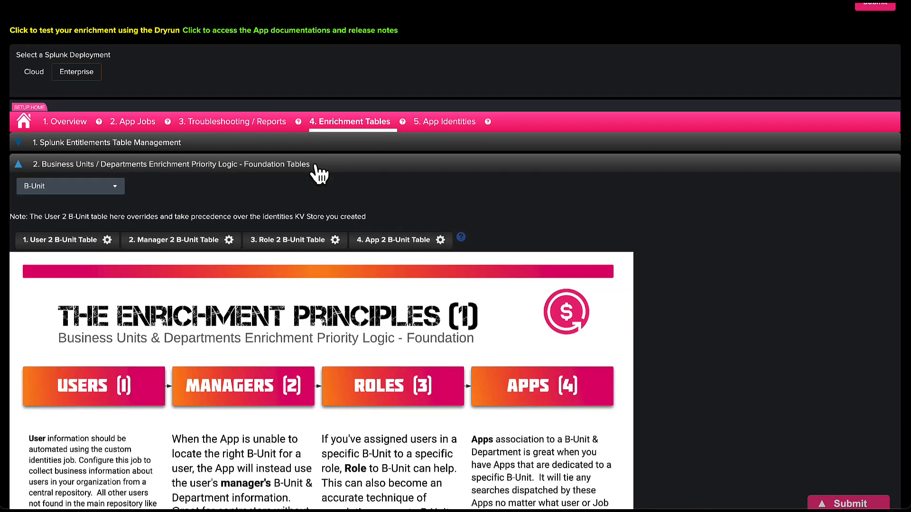
pyautogui.scroll(-2, 319, 174)
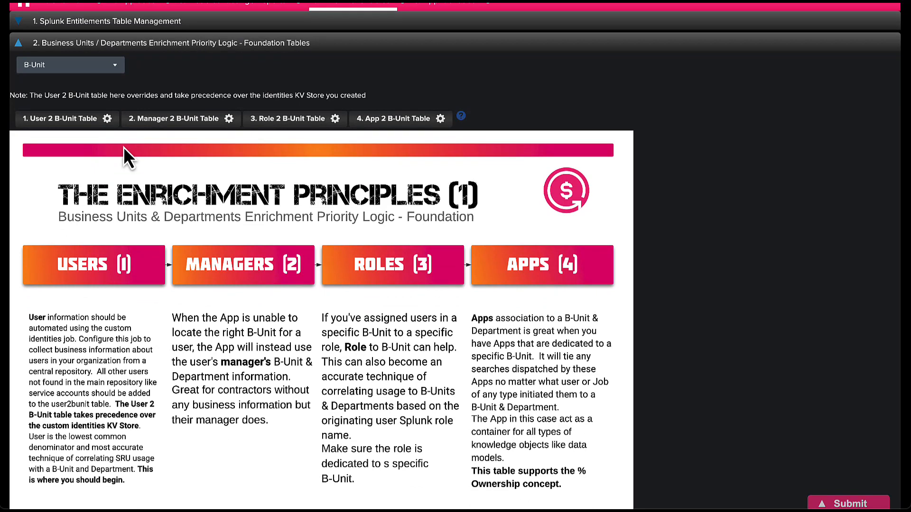
pyautogui.click(67, 124)
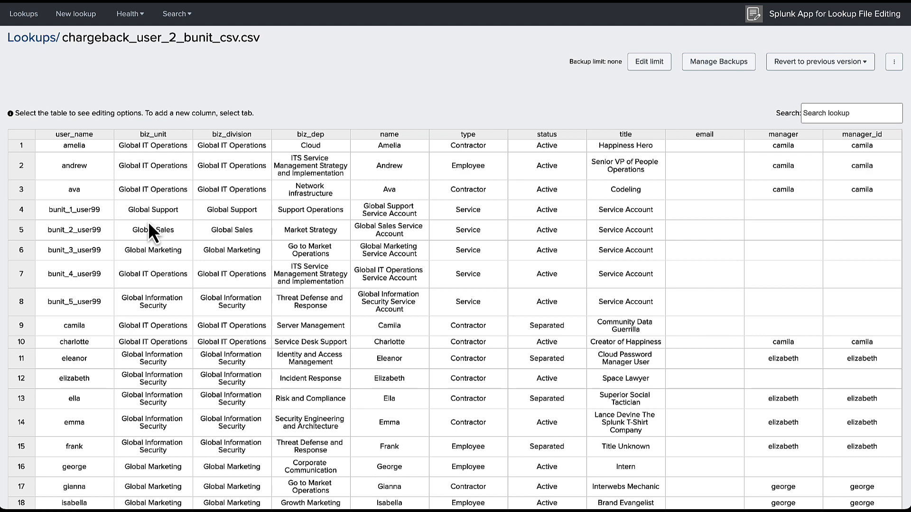
# Scroll through the chargeback_user_2_bunit_csv.csv entries, then back to the top of the setup page.
pyautogui.scroll(-3, 148, 221)
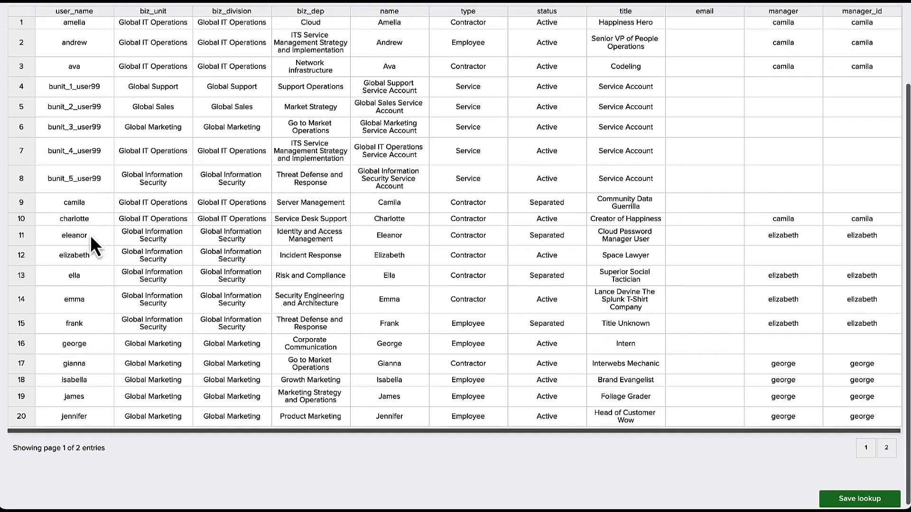
pyautogui.scroll(3, 94, 170)
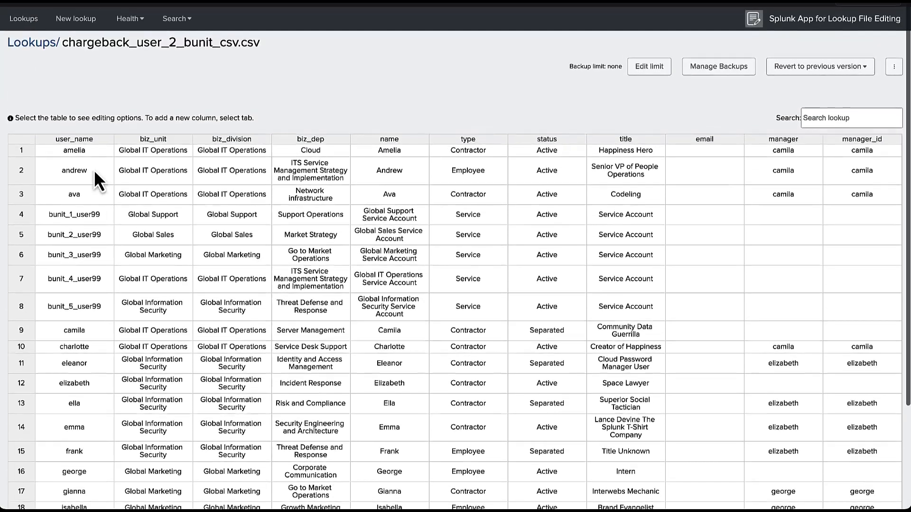
pyautogui.scroll(-1, 94, 170)
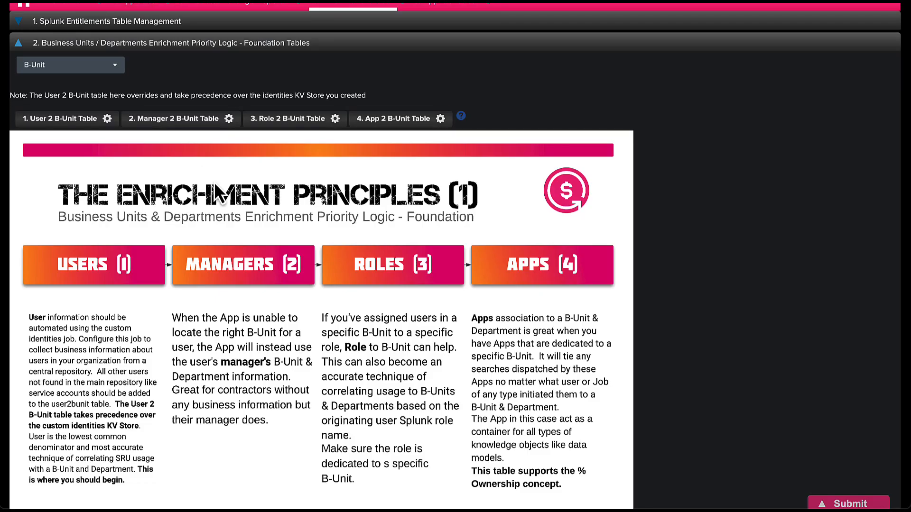
pyautogui.scroll(3, 215, 184)
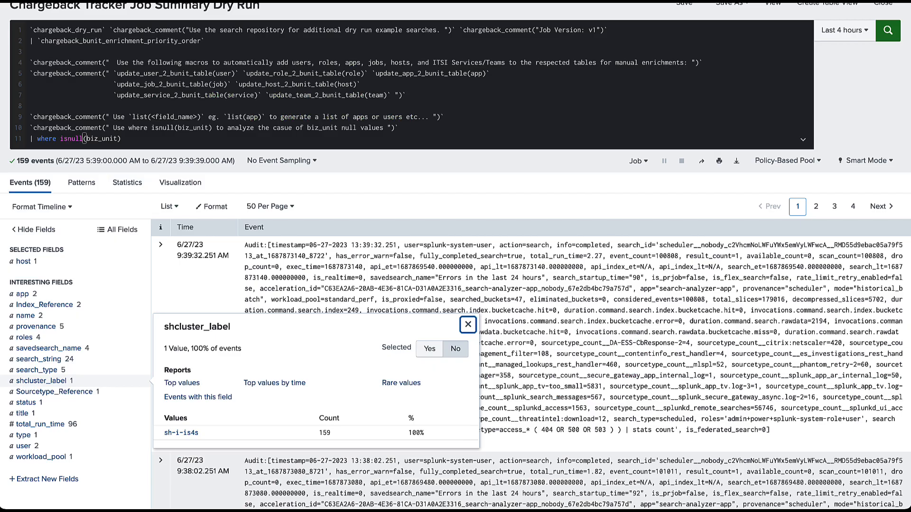
# Delete line 11 '| where isnull(biz_unit)' from the Dry Run search and rerun it.
pyautogui.click(134, 139)
pyautogui.moveTo(134, 139); pyautogui.dragTo(5, 142)
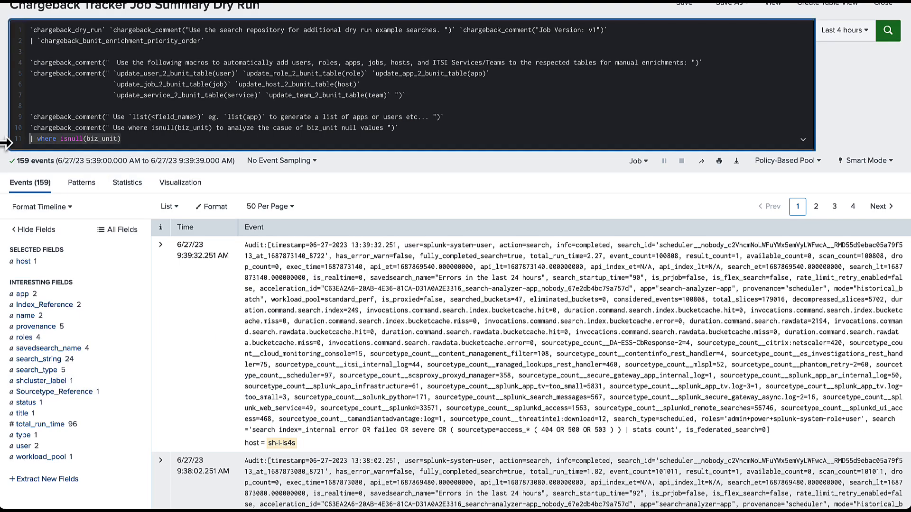
pyautogui.press('BackSpace')
pyautogui.press('Return')
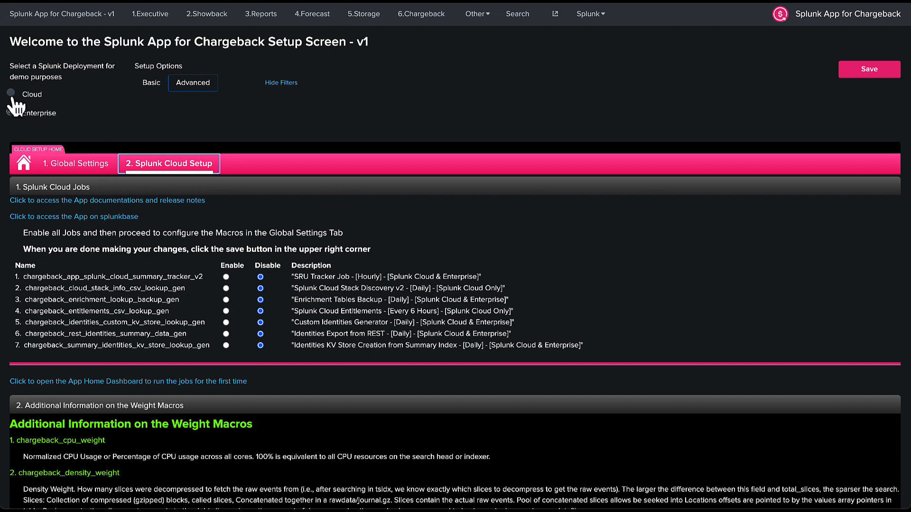
# Choose Enterprise deployment and enable all seven jobs, SRU Tracker through Identities KV Store Creation.
pyautogui.click(10, 112)
pyautogui.scroll(-2, 83, 312)
pyautogui.click(226, 188)
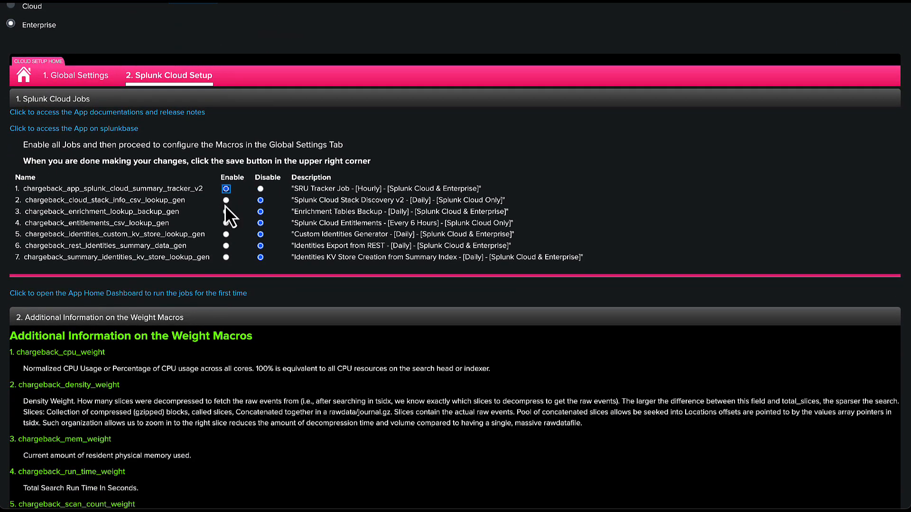
pyautogui.click(226, 200)
pyautogui.click(226, 211)
pyautogui.click(226, 223)
pyautogui.click(225, 234)
pyautogui.click(226, 245)
pyautogui.click(226, 257)
pyautogui.scroll(2, 708, 82)
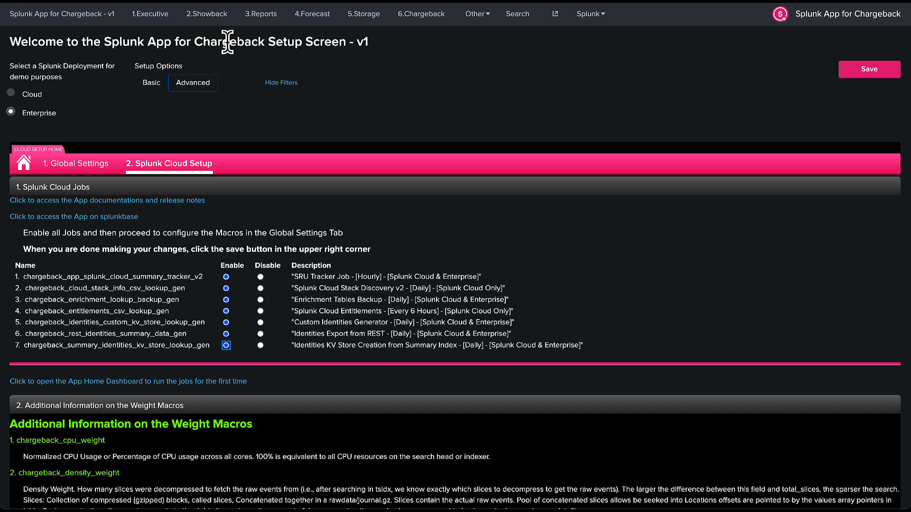
# Open the Executive Dashboard's Splunk Cloud usage panels showing 122.2 SVCs.
pyautogui.click(154, 21)
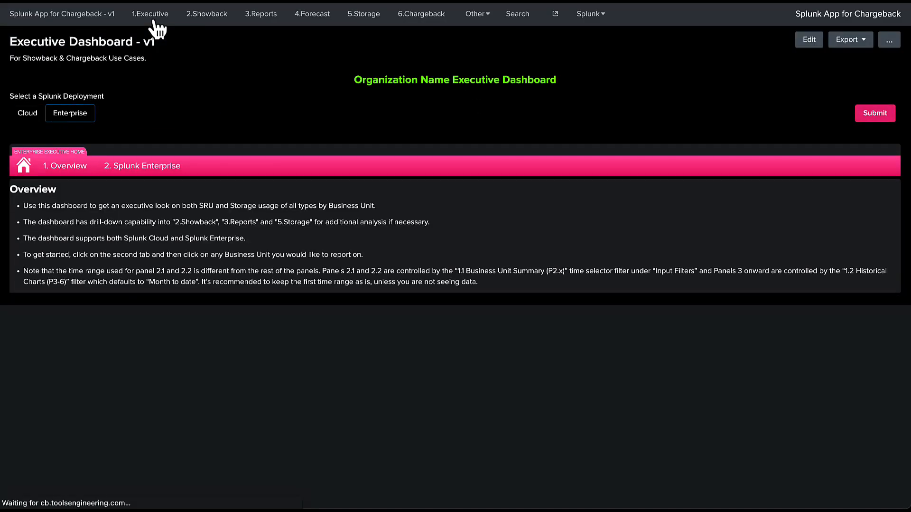
pyautogui.click(29, 116)
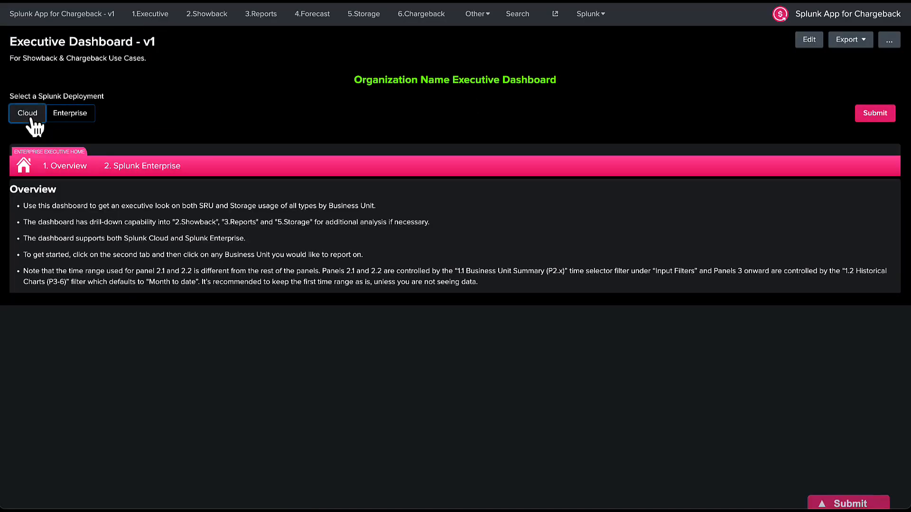
pyautogui.click(131, 168)
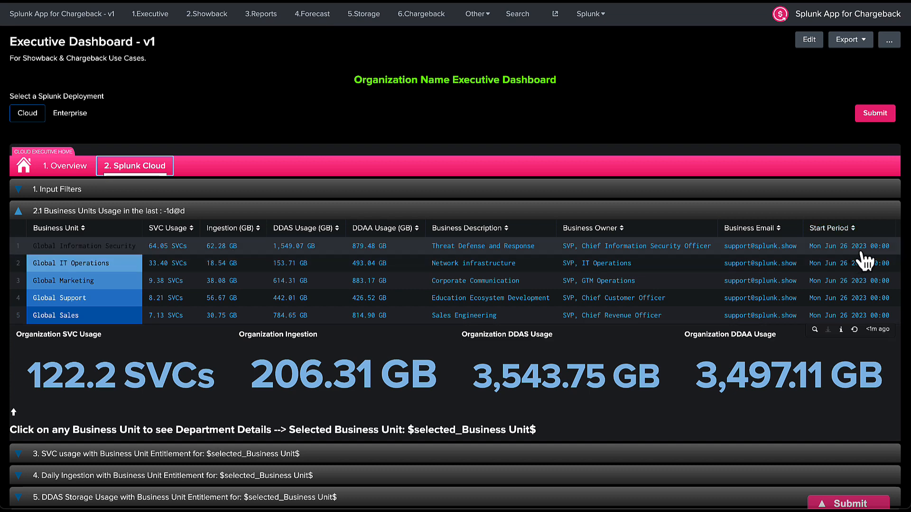
pyautogui.hscroll(2, 872, 259)
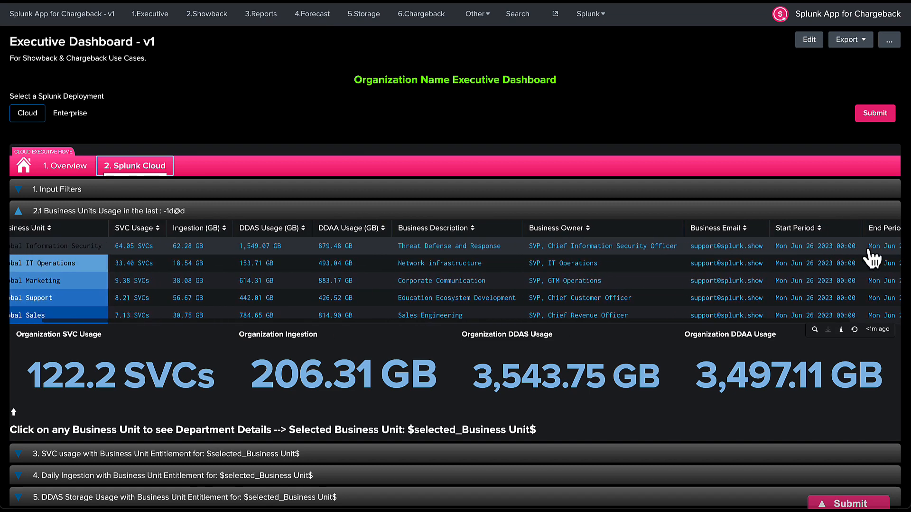
pyautogui.hscroll(-2, 872, 259)
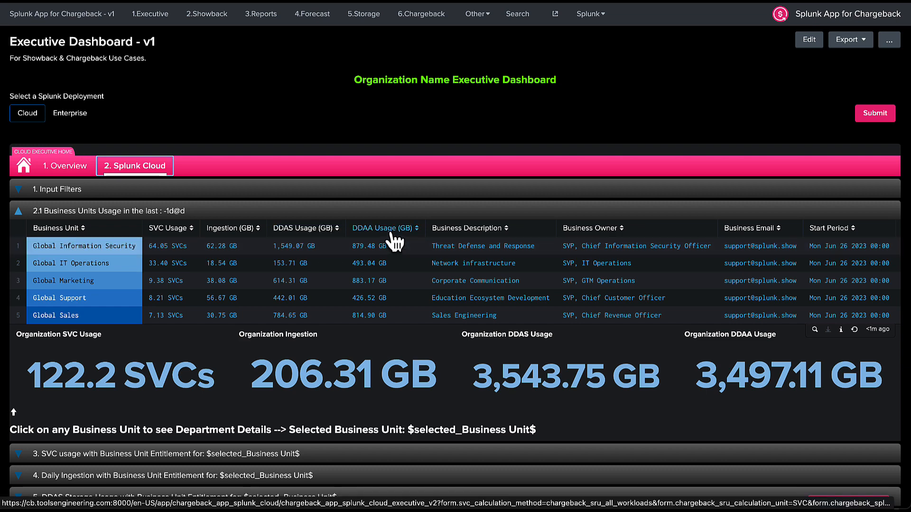
# Load the 2.3 Departmental Breakdown for Global Information Security.
pyautogui.click(90, 249)
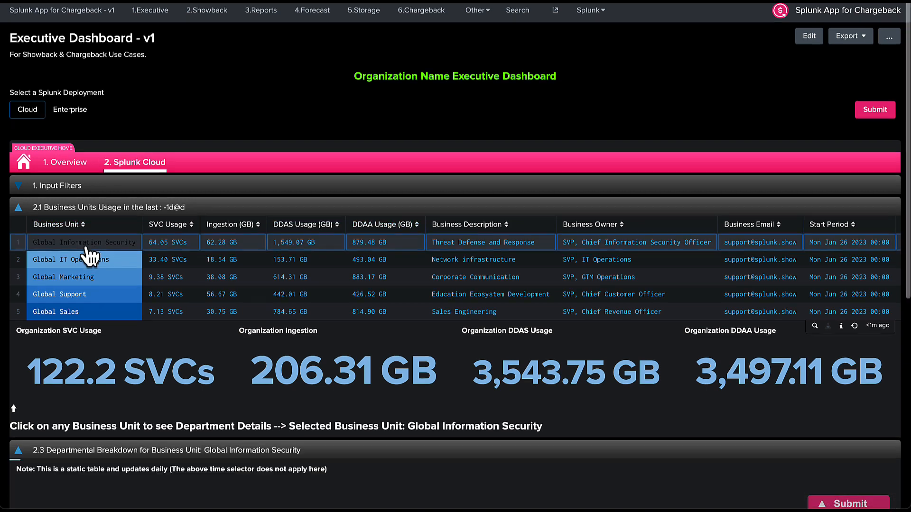
pyautogui.scroll(-3, 86, 245)
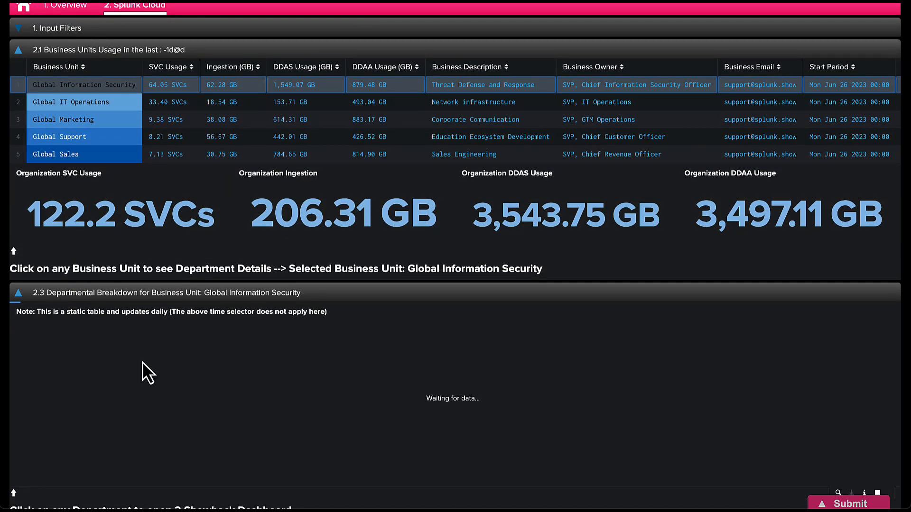
pyautogui.scroll(3, 142, 362)
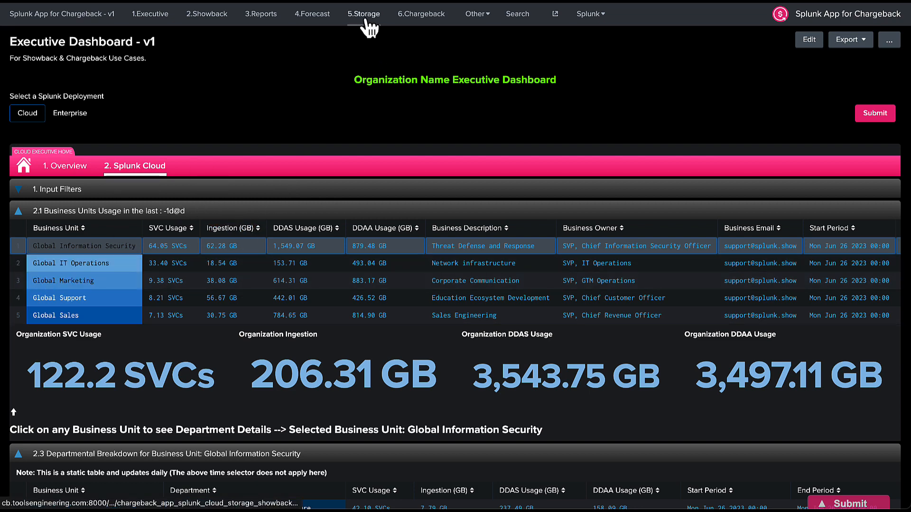
# From the app home, expand Extended Tables and open the 5.Storage dashboard.
pyautogui.click(61, 14)
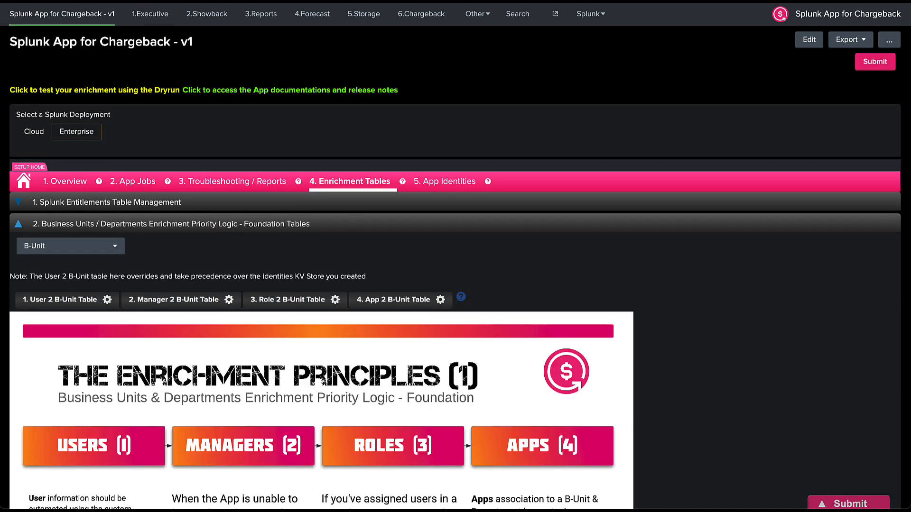
pyautogui.click(264, 226)
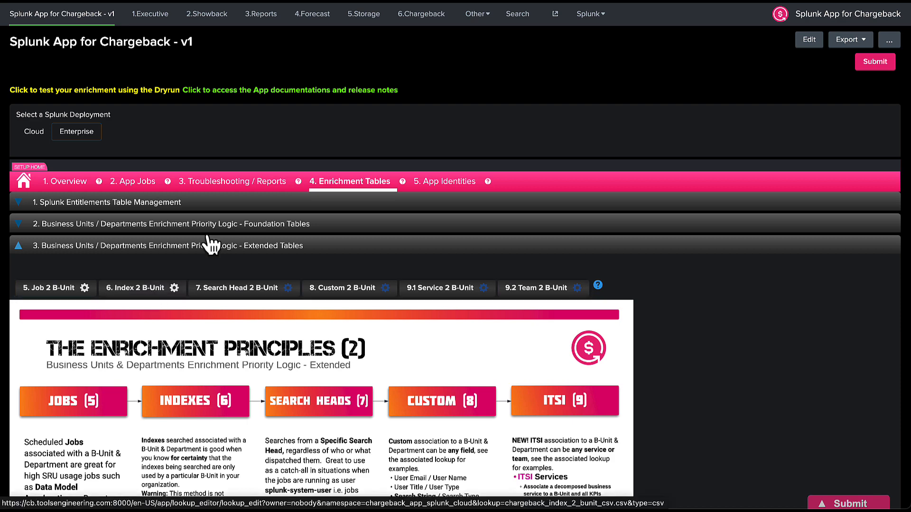
pyautogui.click(360, 21)
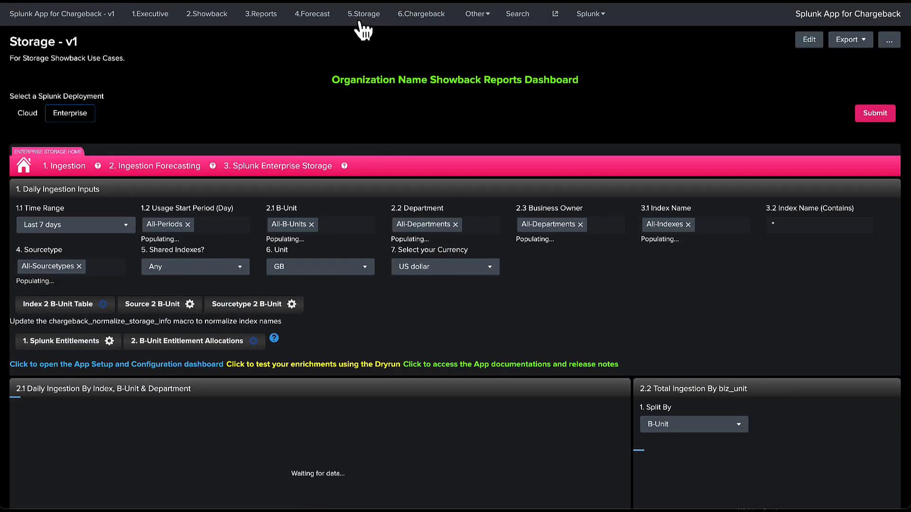
pyautogui.scroll(-3, 364, 29)
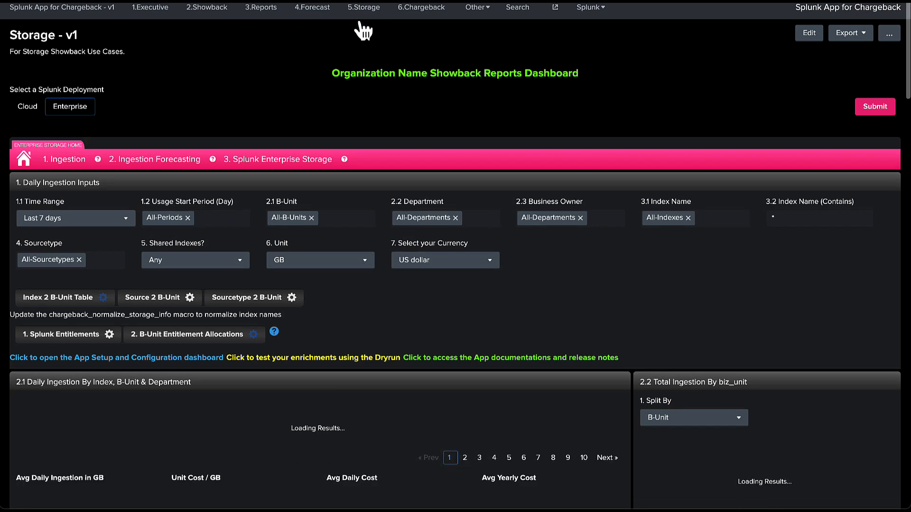
pyautogui.scroll(-2, 318, 191)
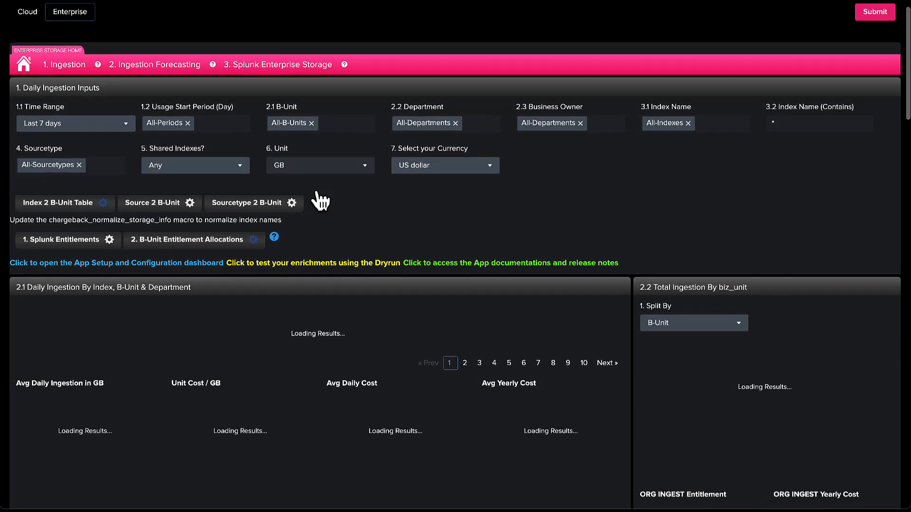
pyautogui.scroll(1, 317, 190)
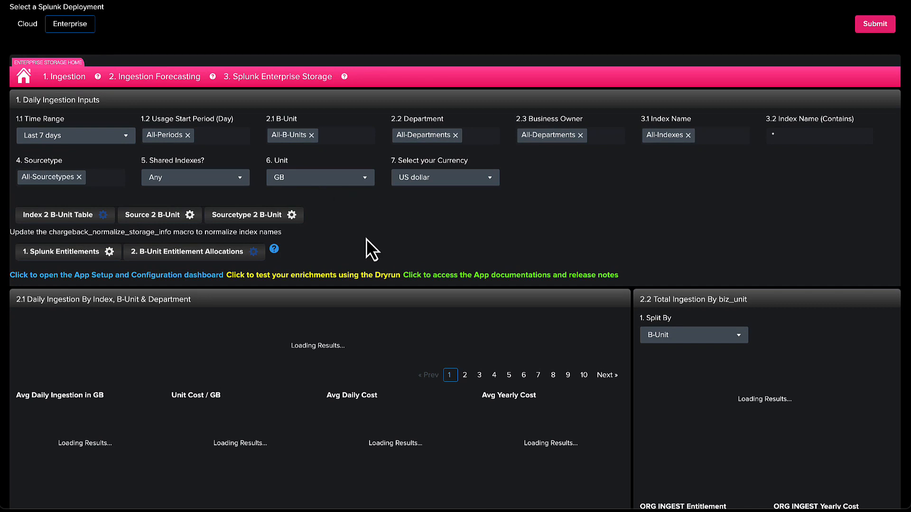
# Switch Storage to Cloud, split total ingestion by Index, and expand Daily Ingestion Inputs.
pyautogui.click(28, 24)
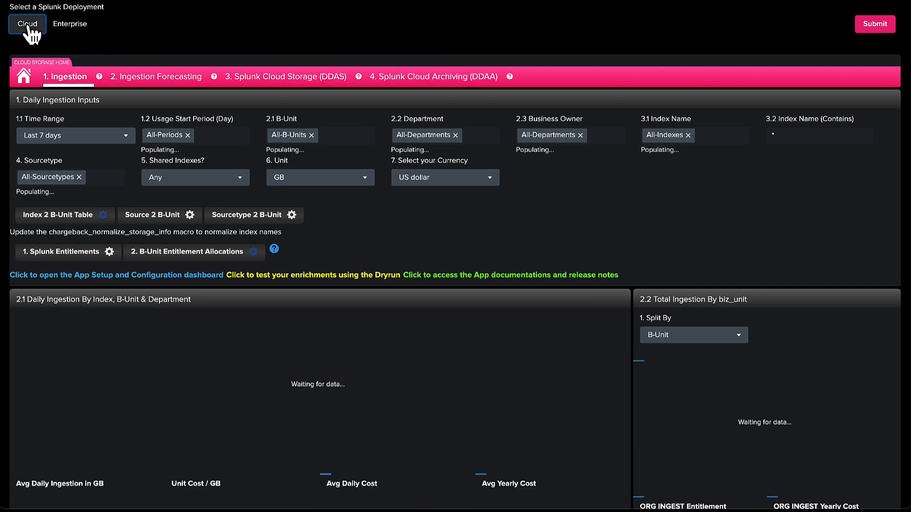
pyautogui.scroll(-2, 695, 260)
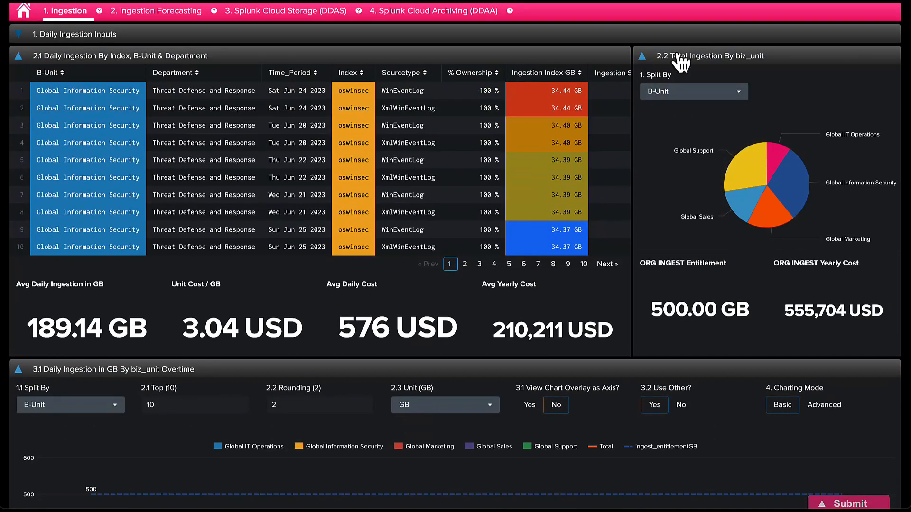
pyautogui.click(726, 92)
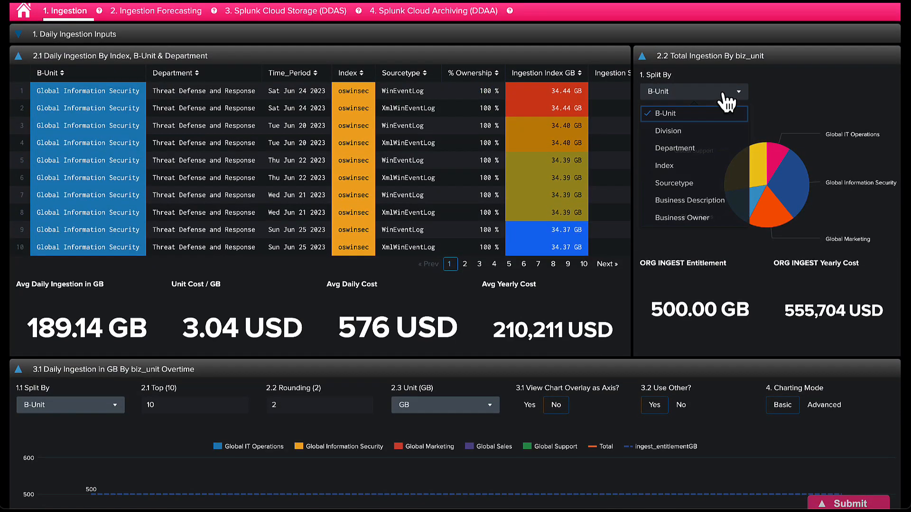
pyautogui.click(696, 164)
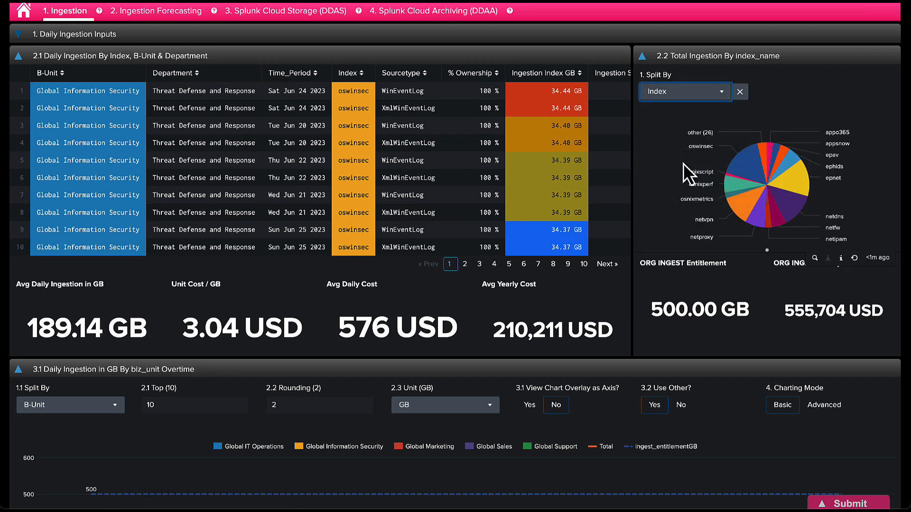
pyautogui.scroll(2, 295, 112)
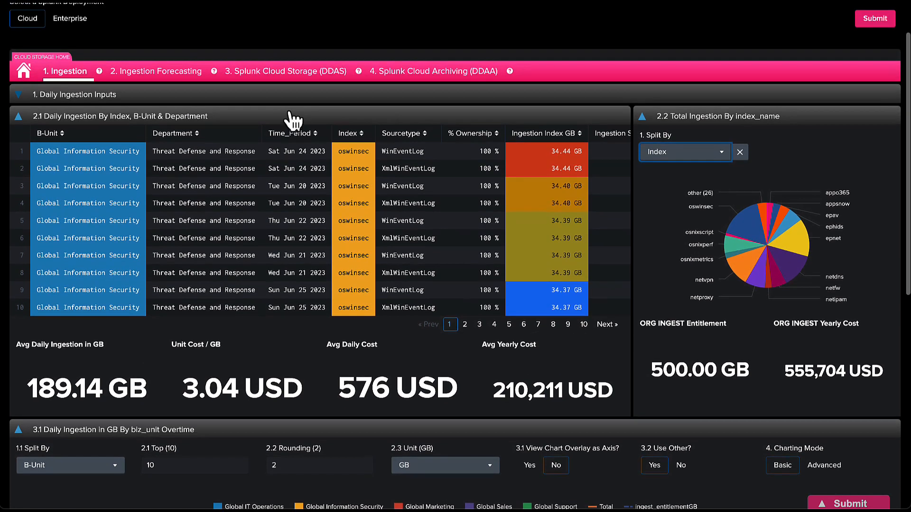
pyautogui.click(245, 96)
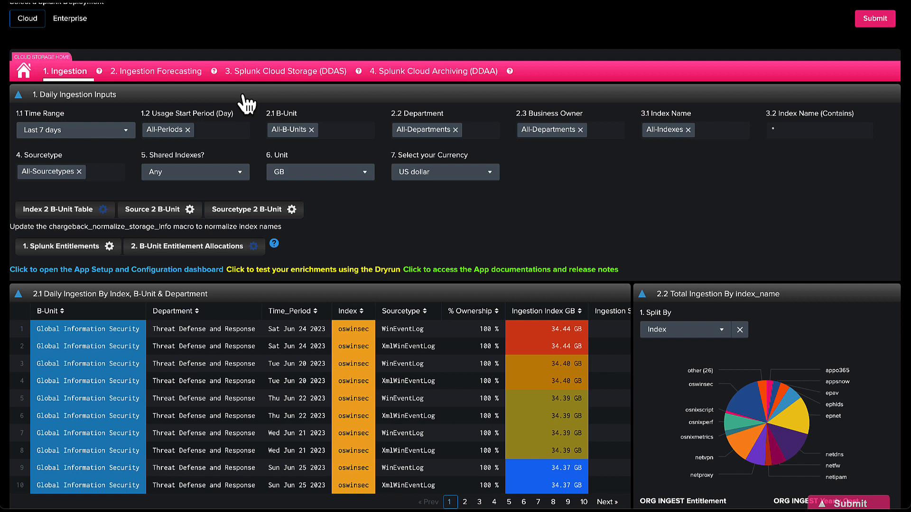
pyautogui.click(59, 212)
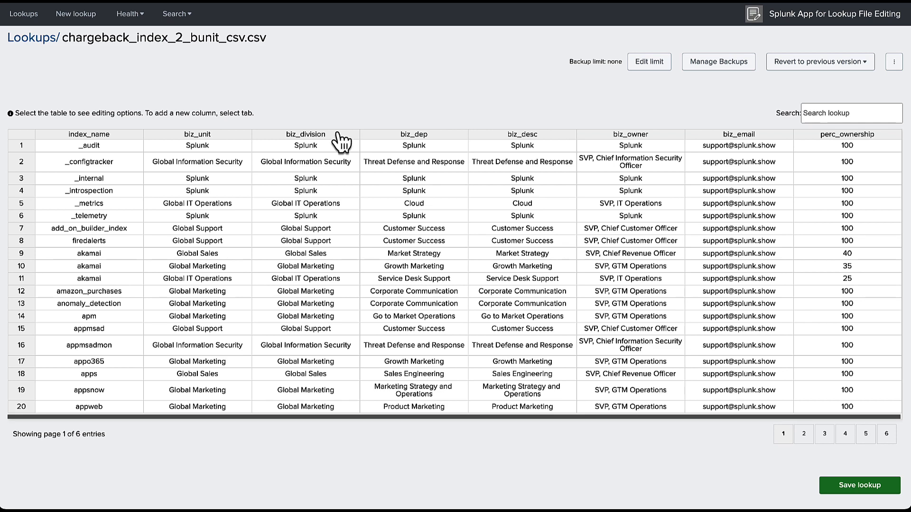
pyautogui.scroll(-1, 101, 290)
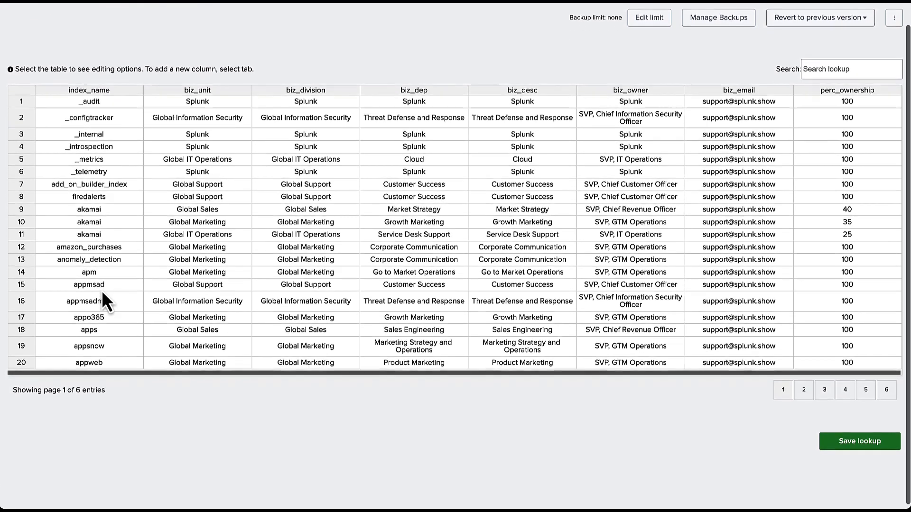
pyautogui.click(101, 235)
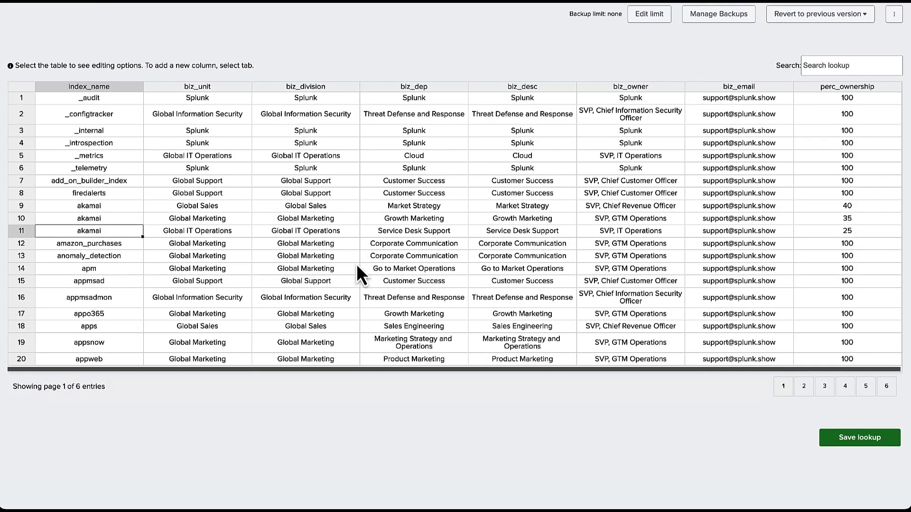
pyautogui.click(21, 231)
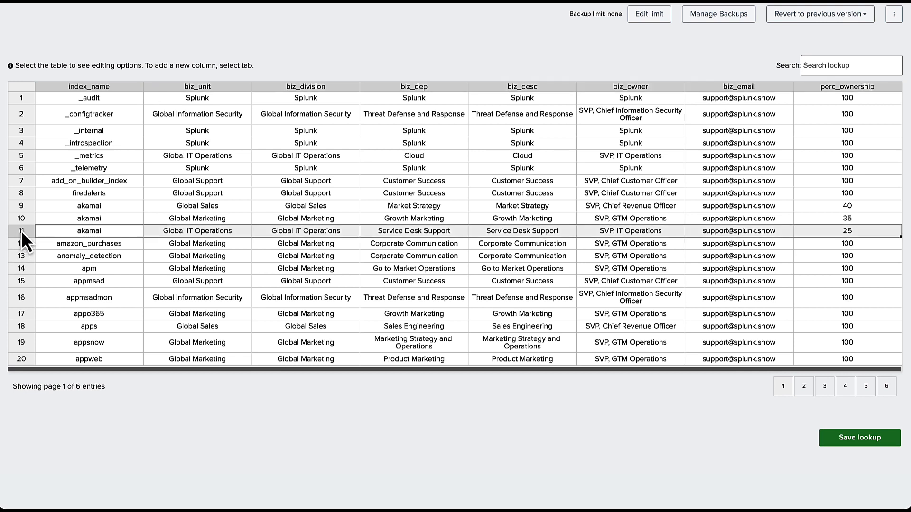
pyautogui.click(112, 205)
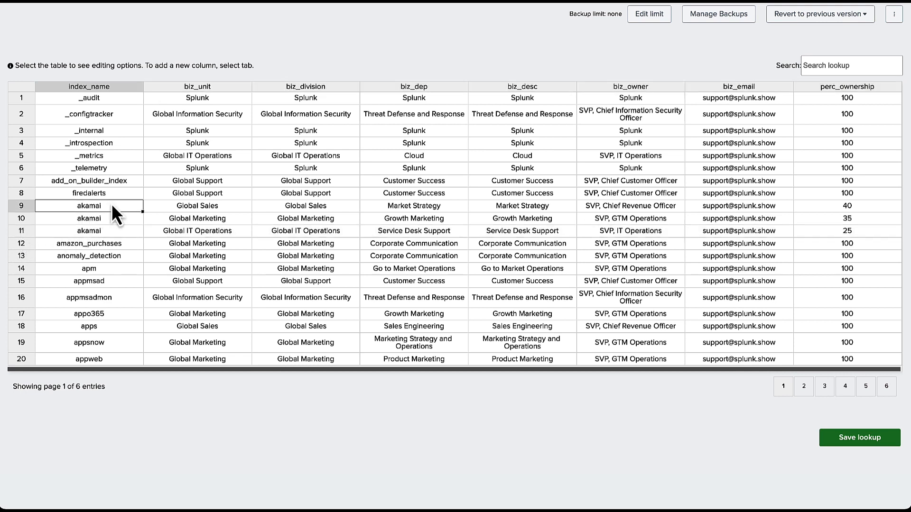
pyautogui.moveTo(112, 205); pyautogui.dragTo(114, 232)
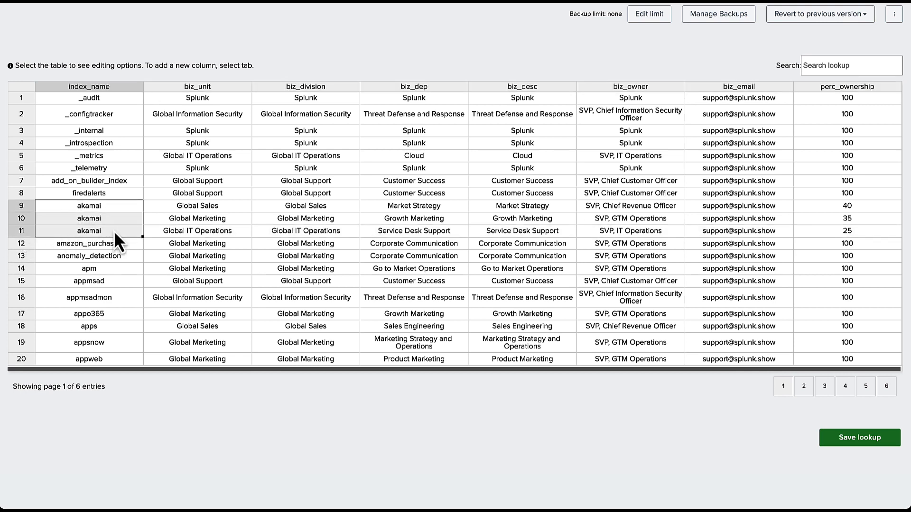
pyautogui.press('Right')
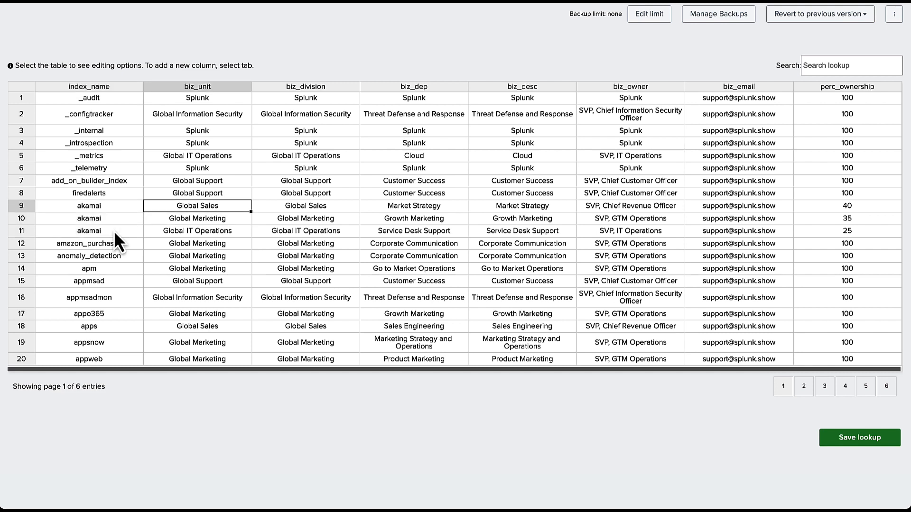
pyautogui.press('Down')
pyautogui.press('Down')
pyautogui.press('Up')
pyautogui.press('Up')
pyautogui.press('Right')
pyautogui.press('Right')
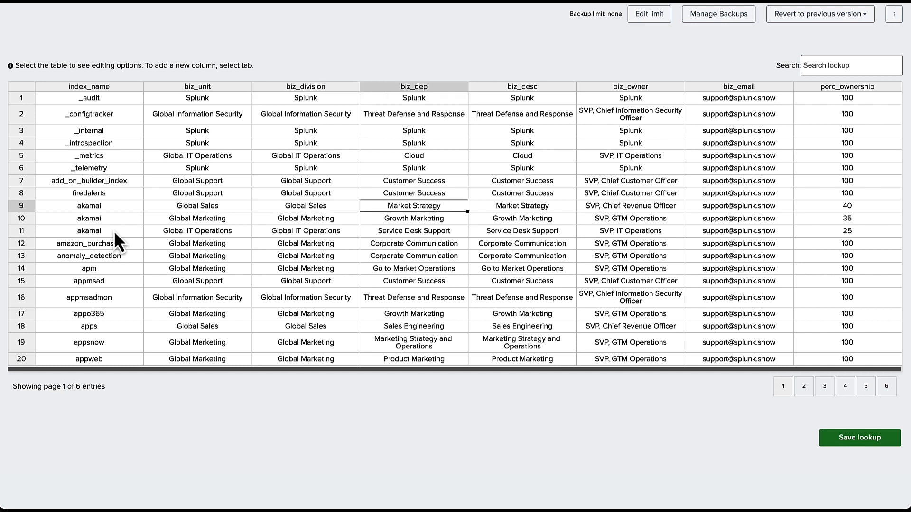
pyautogui.press('Down')
pyautogui.press('Down')
pyautogui.press('Up')
pyautogui.press('Up')
pyautogui.press('Left')
pyautogui.press('Left')
pyautogui.press('Left')
pyautogui.press('Right')
pyautogui.press('Right')
pyautogui.press('Right')
pyautogui.press('Right')
pyautogui.press('Right')
pyautogui.press('Right')
pyautogui.press('Right')
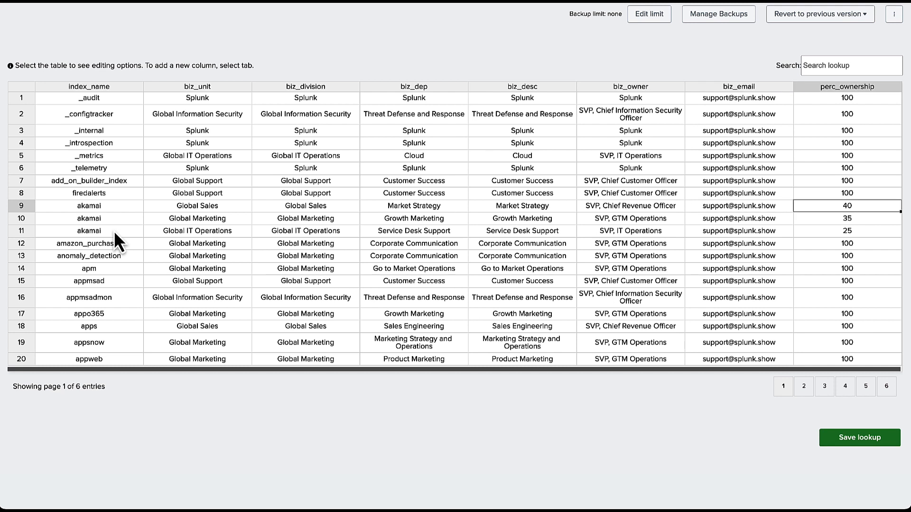
pyautogui.press('Down')
pyautogui.press('Up')
pyautogui.press('Down')
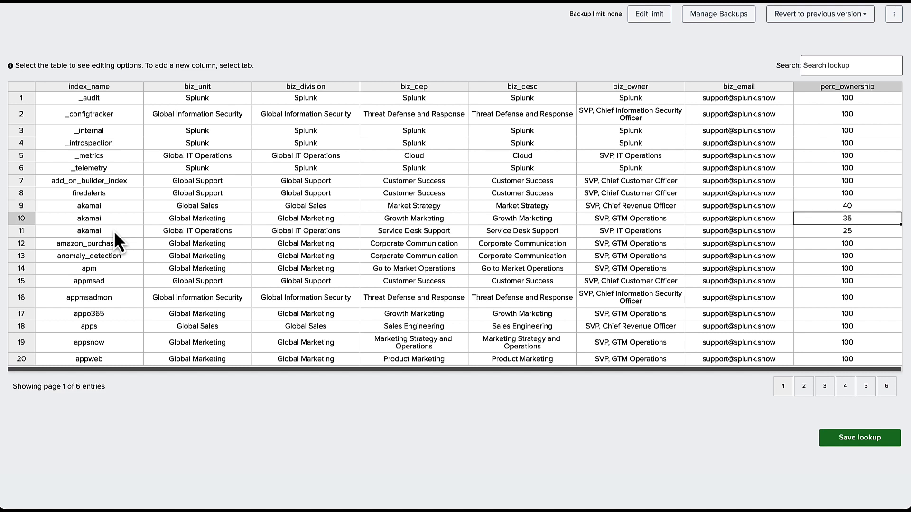
pyautogui.press('Down')
pyautogui.press('Up')
pyautogui.press('Up')
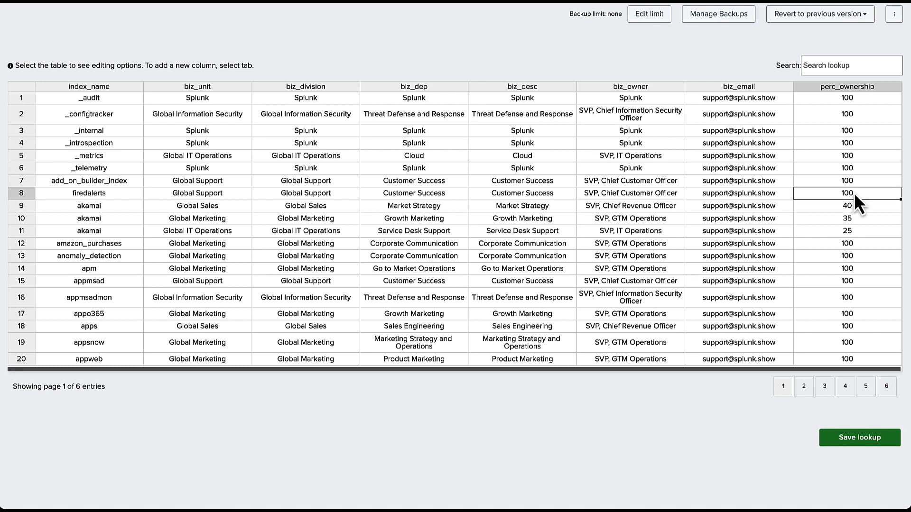
pyautogui.press('Left')
pyautogui.press('Left')
pyautogui.press('Left')
pyautogui.press('Left')
pyautogui.press('Left')
pyautogui.press('Left')
pyautogui.press('Left')
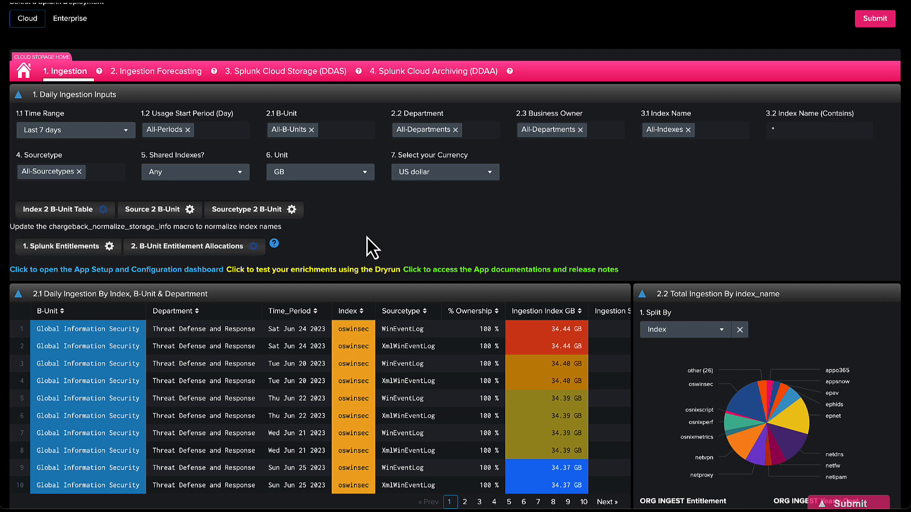
# Sort the ingestion table by % Ownership and keep Shared Indexes set to Any.
pyautogui.scroll(-3, 367, 237)
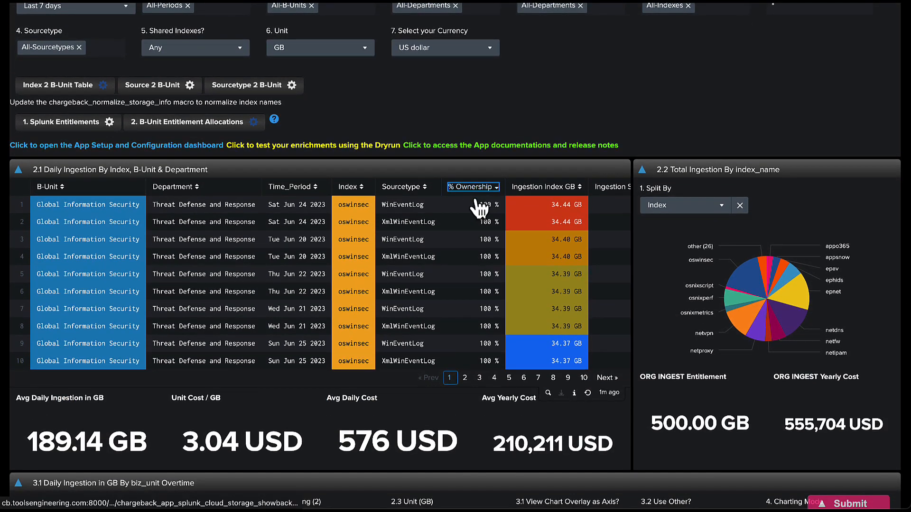
pyautogui.click(471, 187)
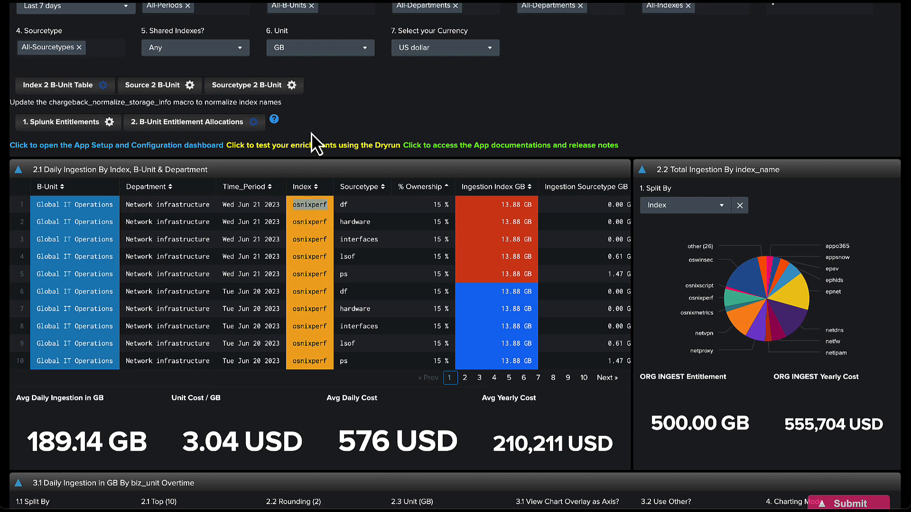
pyautogui.scroll(3, 312, 133)
pyautogui.click(204, 114)
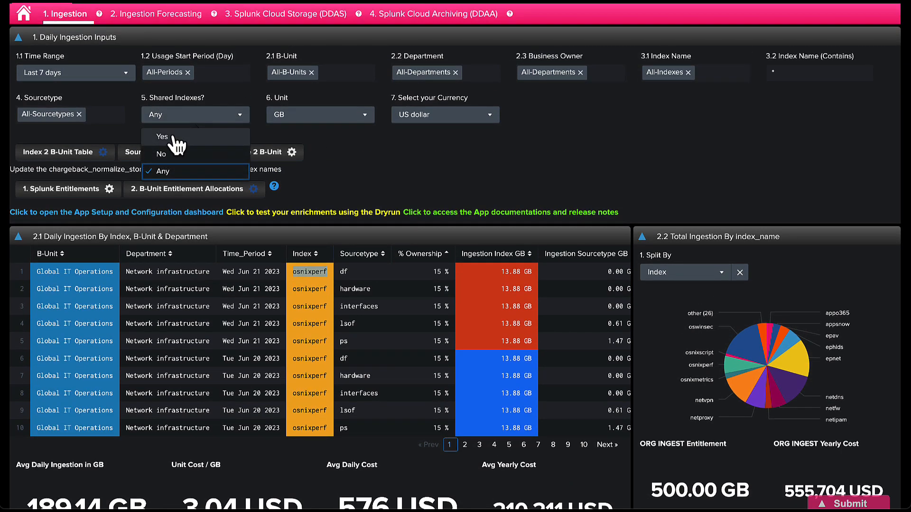
pyautogui.click(340, 168)
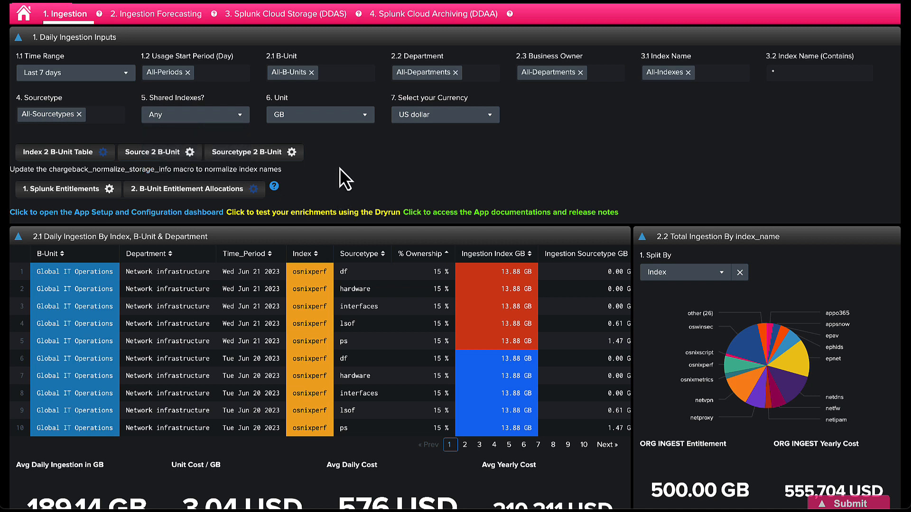
# Open the Sourcetype 2 B-Unit lookup in the editor and review it.
pyautogui.click(284, 155)
pyautogui.scroll(2, 331, 179)
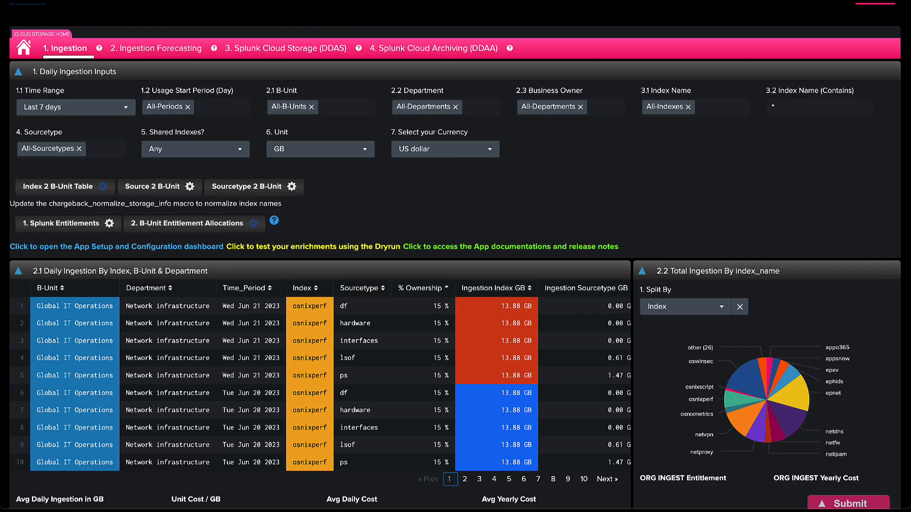
pyautogui.scroll(3, 159, 57)
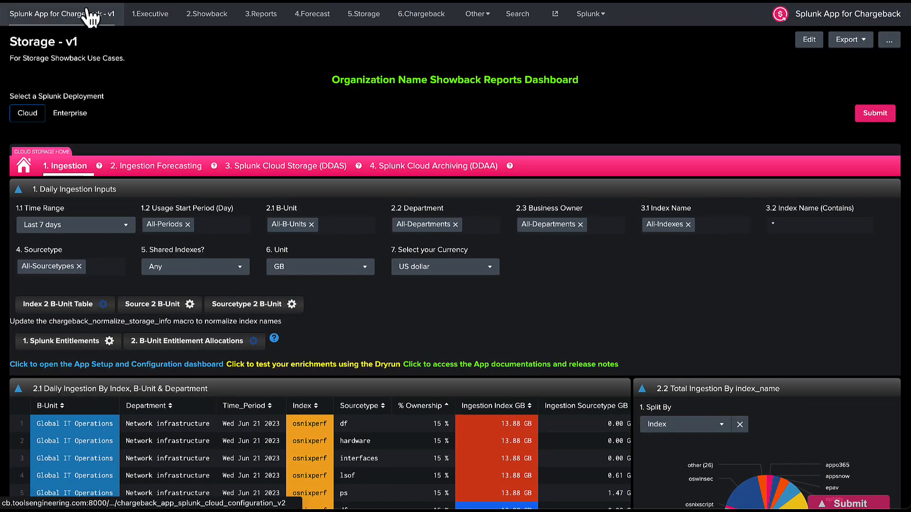
pyautogui.click(57, 14)
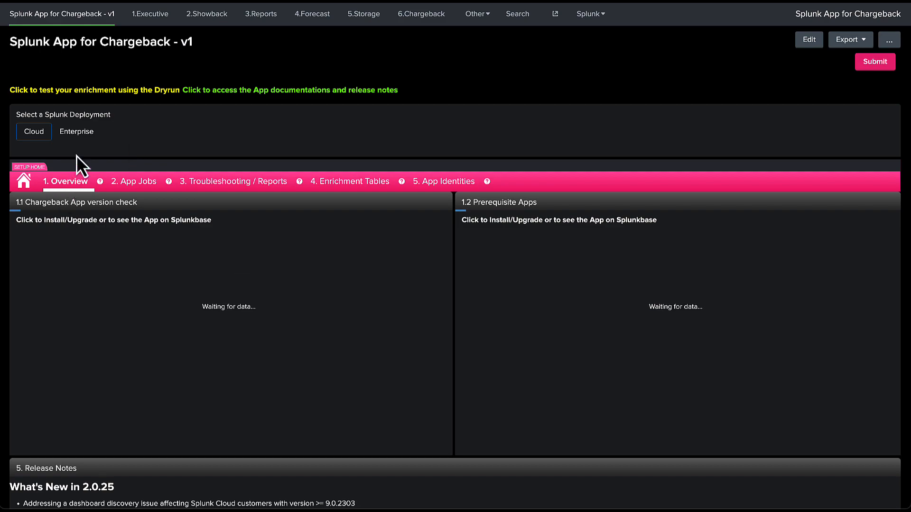
pyautogui.click(34, 134)
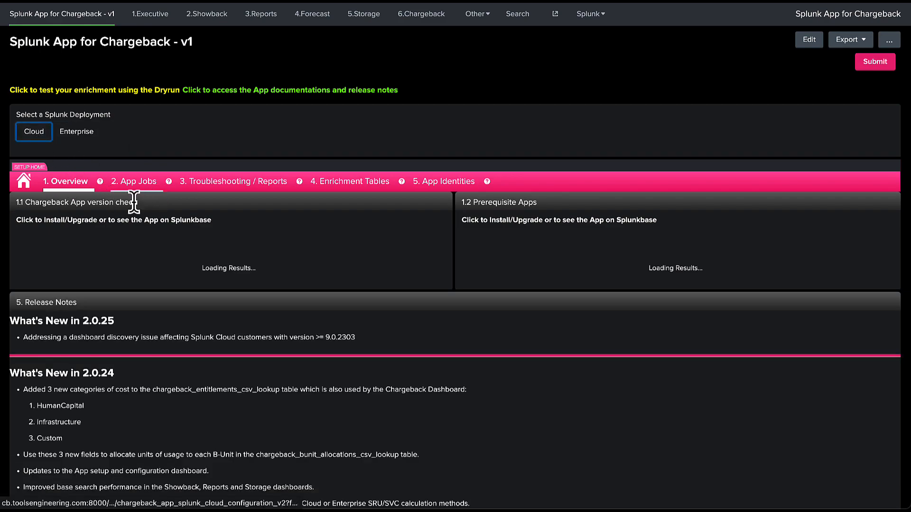
pyautogui.scroll(-5, 88, 315)
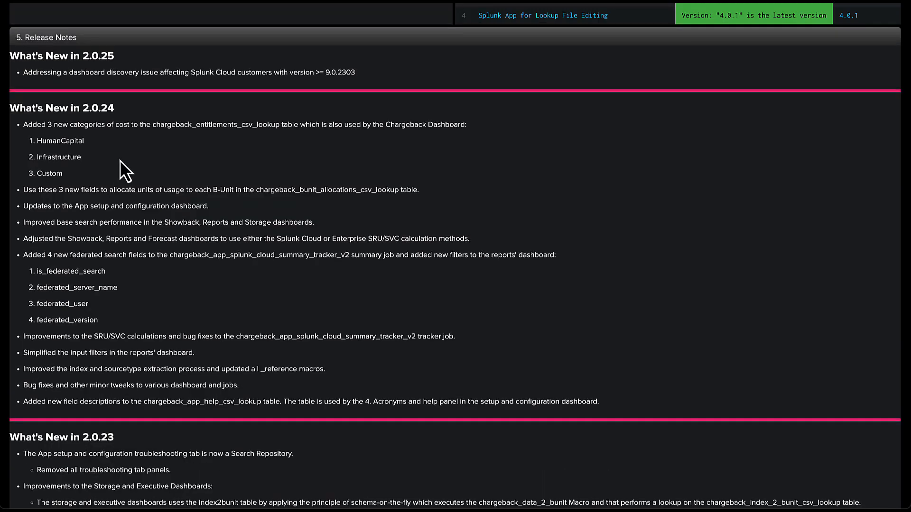
pyautogui.scroll(5, 120, 161)
pyautogui.scroll(-1, 135, 209)
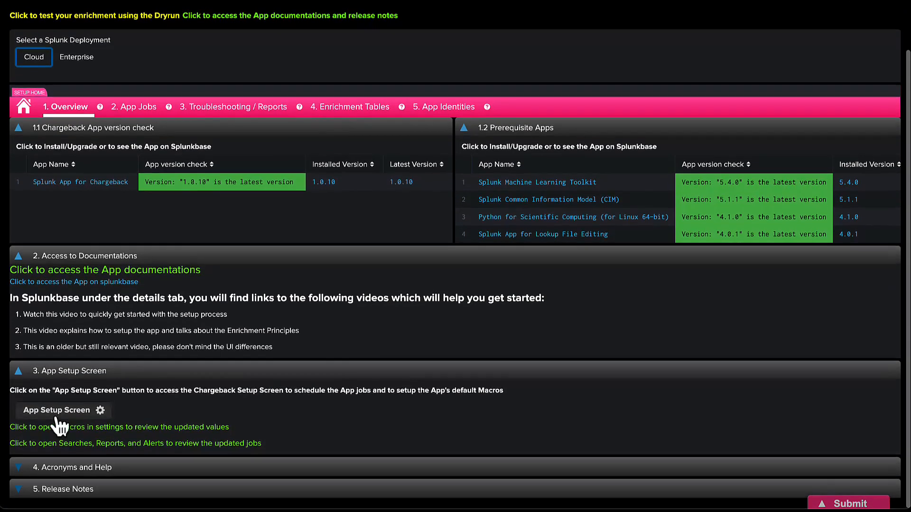
pyautogui.click(58, 411)
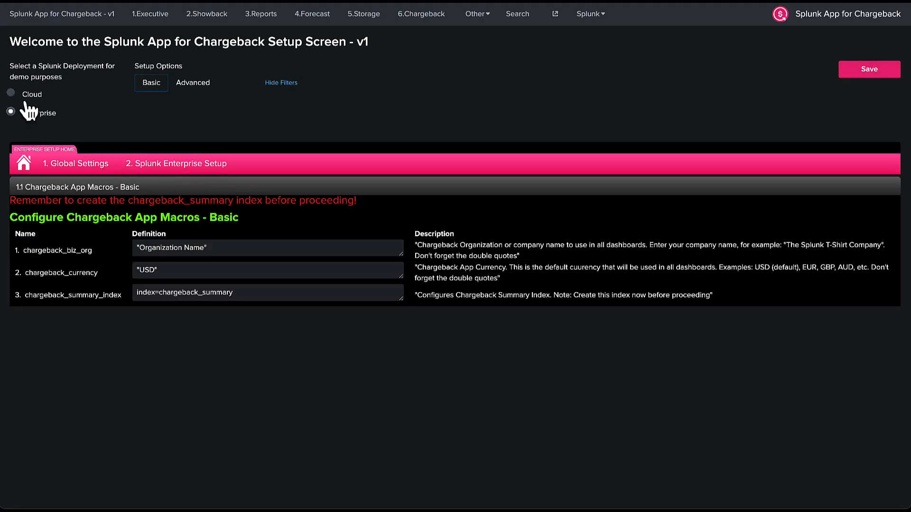
pyautogui.click(192, 82)
pyautogui.scroll(-3, 189, 232)
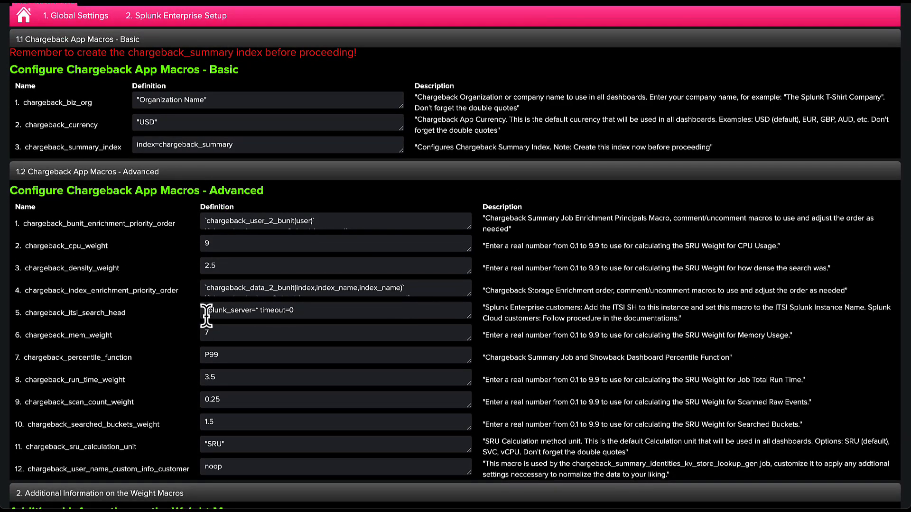
pyautogui.doubleClick(62, 290)
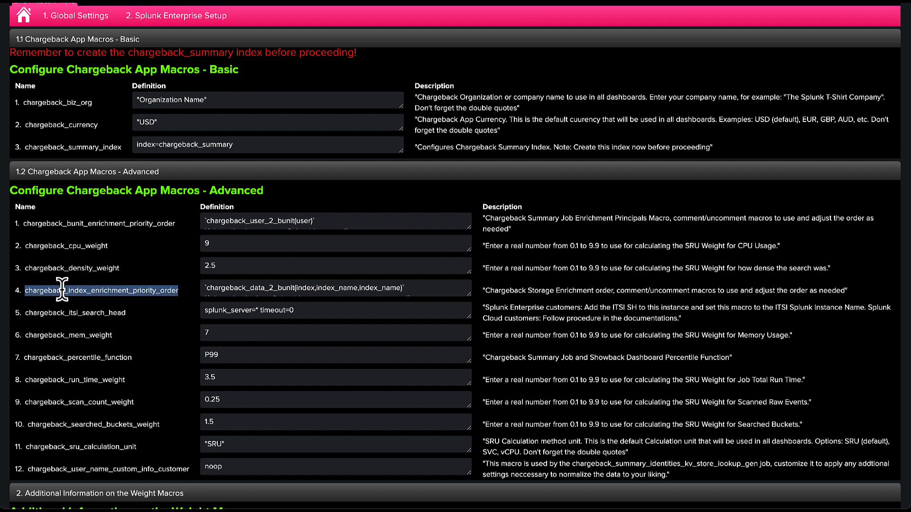
pyautogui.moveTo(468, 296); pyautogui.dragTo(468, 345)
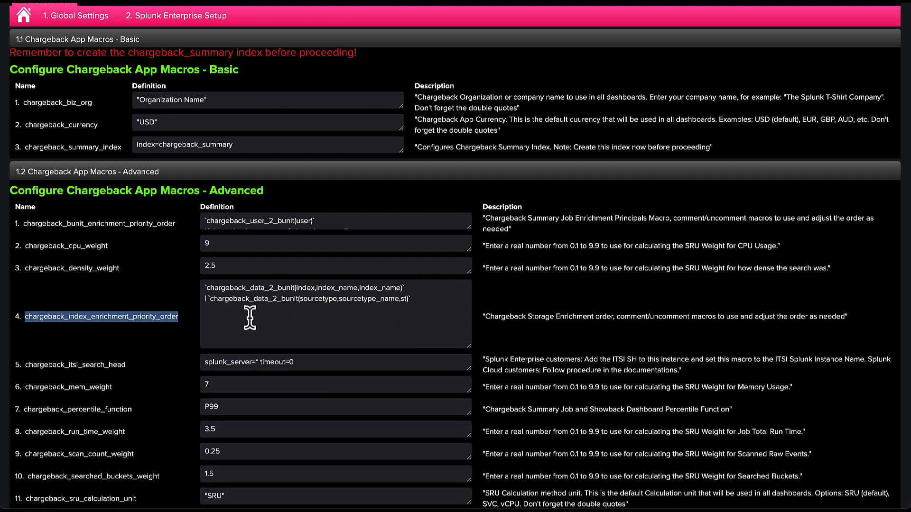
pyautogui.doubleClick(306, 287)
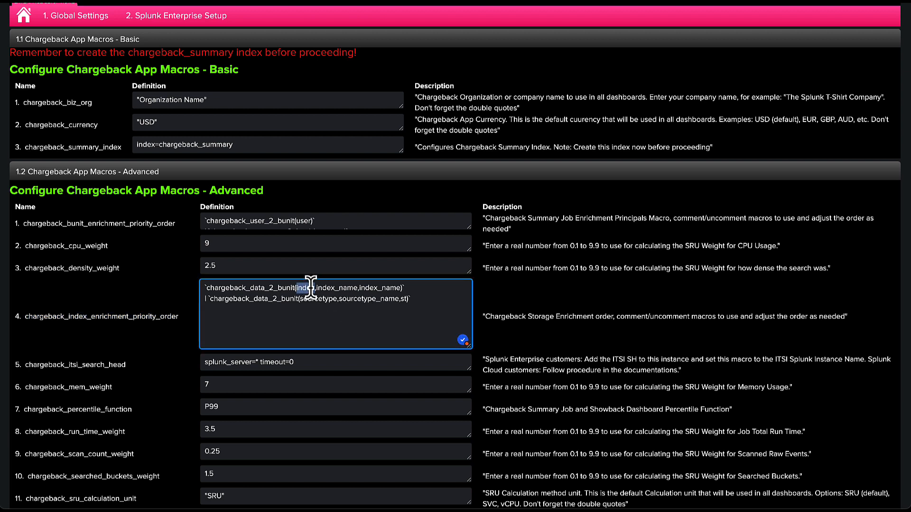
pyautogui.moveTo(413, 288); pyautogui.dragTo(194, 286)
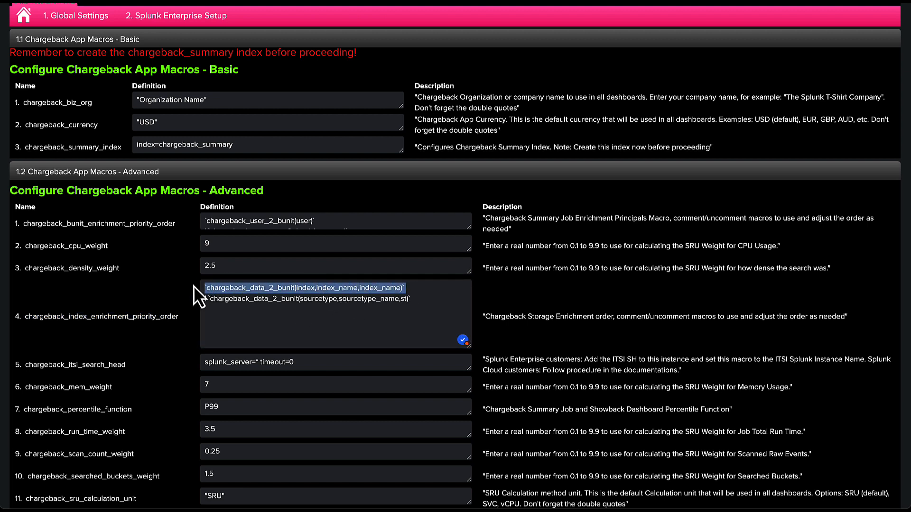
pyautogui.click(416, 300)
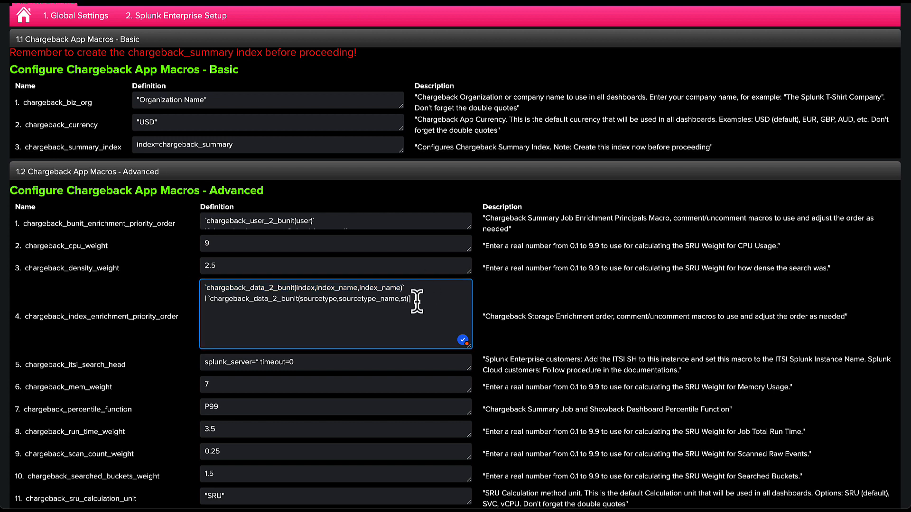
pyautogui.moveTo(417, 300); pyautogui.dragTo(169, 306)
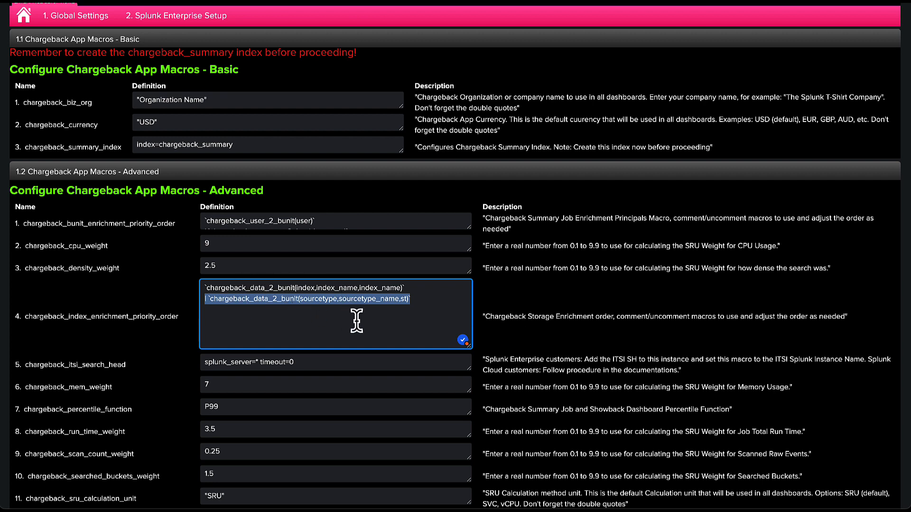
pyautogui.moveTo(407, 287); pyautogui.dragTo(110, 292)
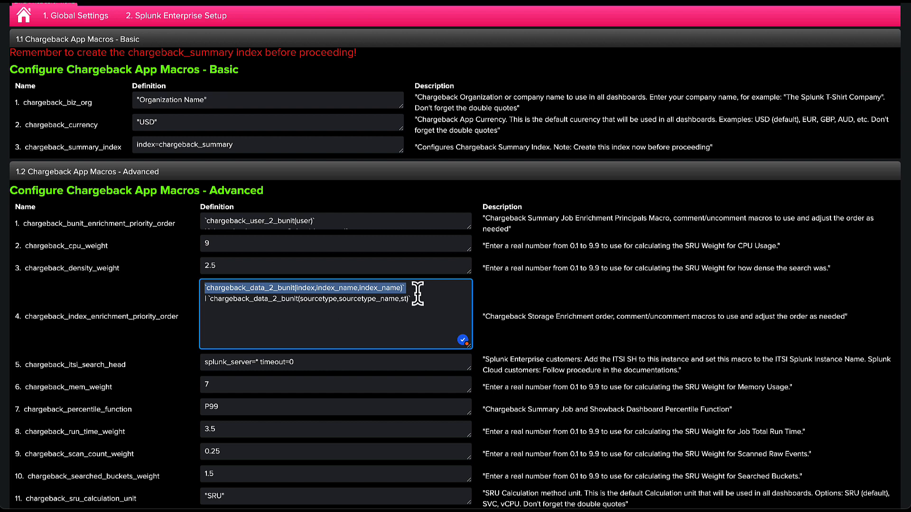
pyautogui.moveTo(420, 299); pyautogui.dragTo(121, 300)
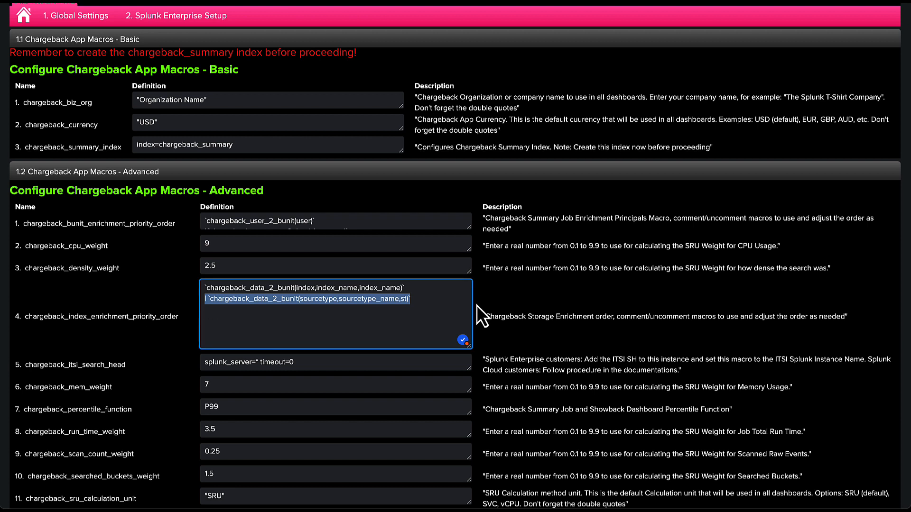
pyautogui.moveTo(407, 288); pyautogui.dragTo(202, 287)
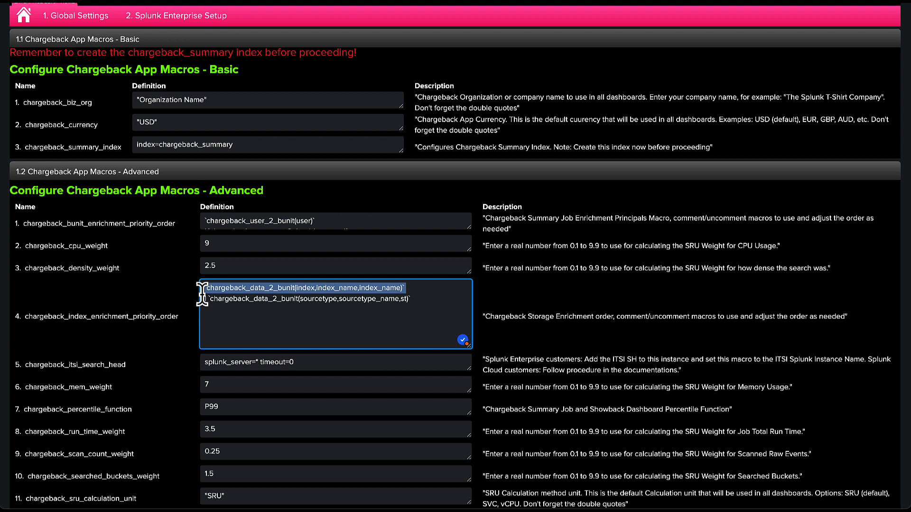
pyautogui.moveTo(422, 301); pyautogui.dragTo(164, 298)
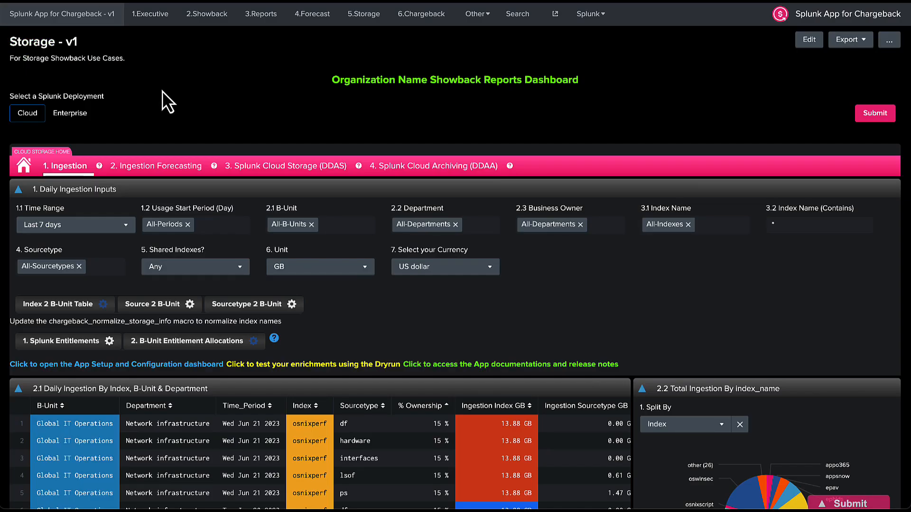
# Check the 2.1 B-Unit filter, keeping all B-Units, then scroll up to the setup Overview.
pyautogui.scroll(-2, 162, 92)
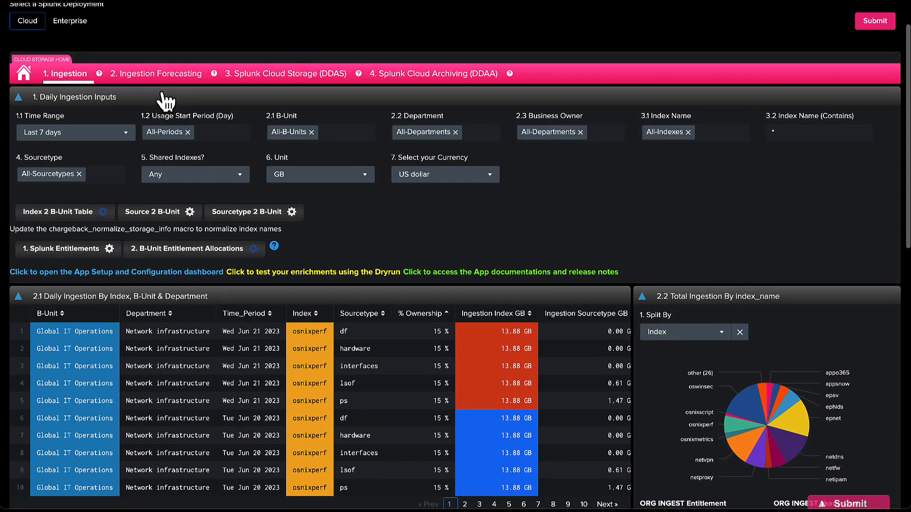
pyautogui.scroll(-4, 163, 94)
pyautogui.scroll(2, 450, 54)
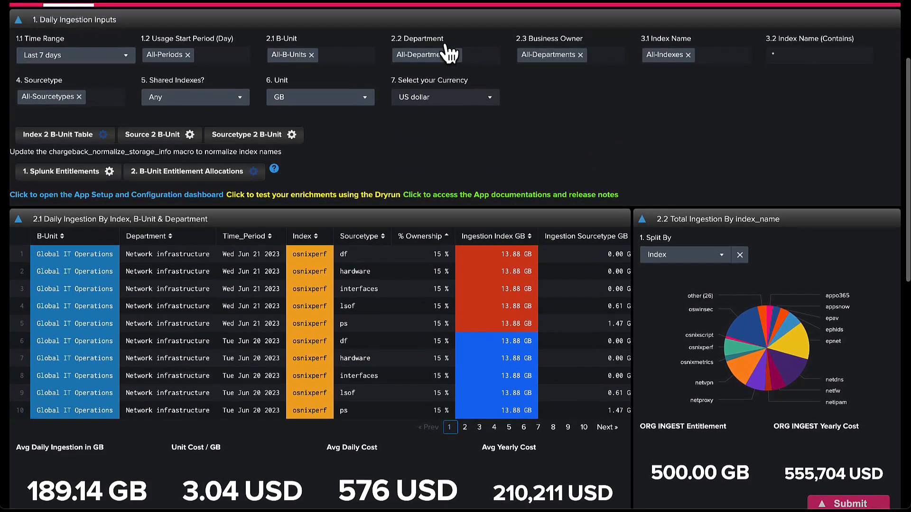
pyautogui.click(341, 64)
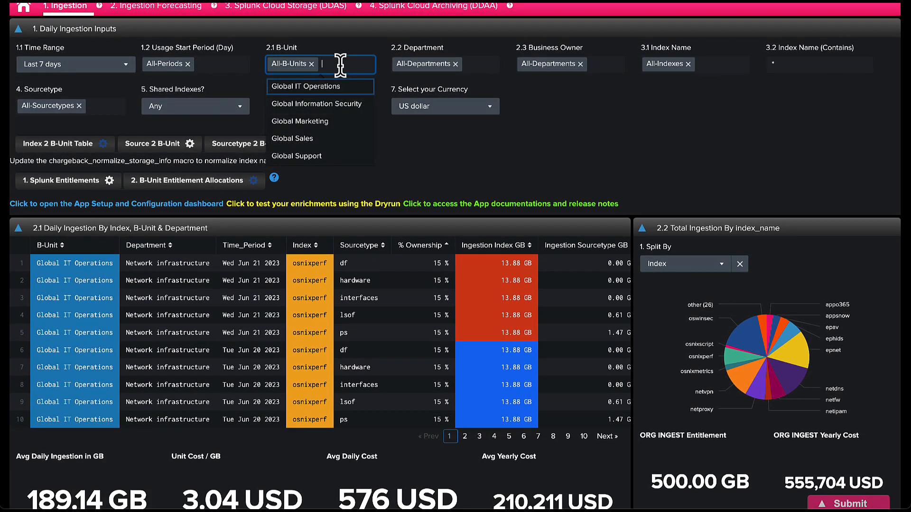
pyautogui.click(500, 159)
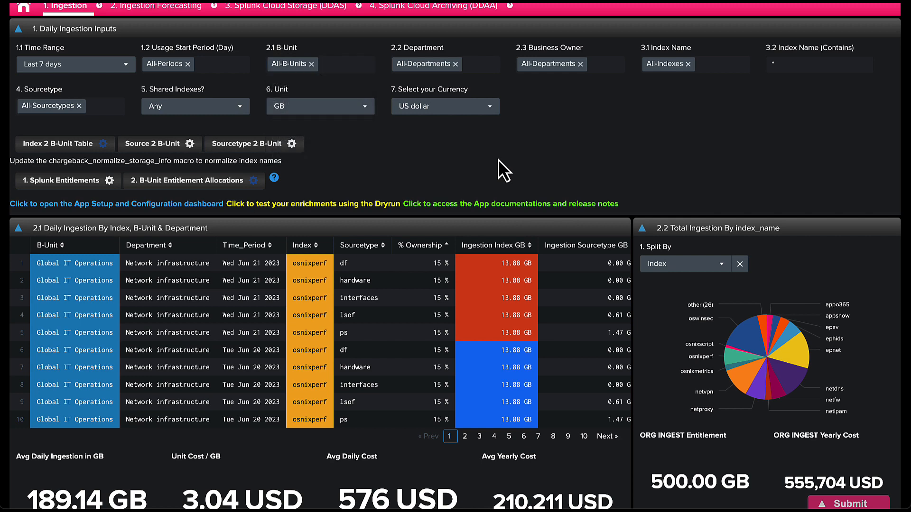
pyautogui.scroll(1, 499, 159)
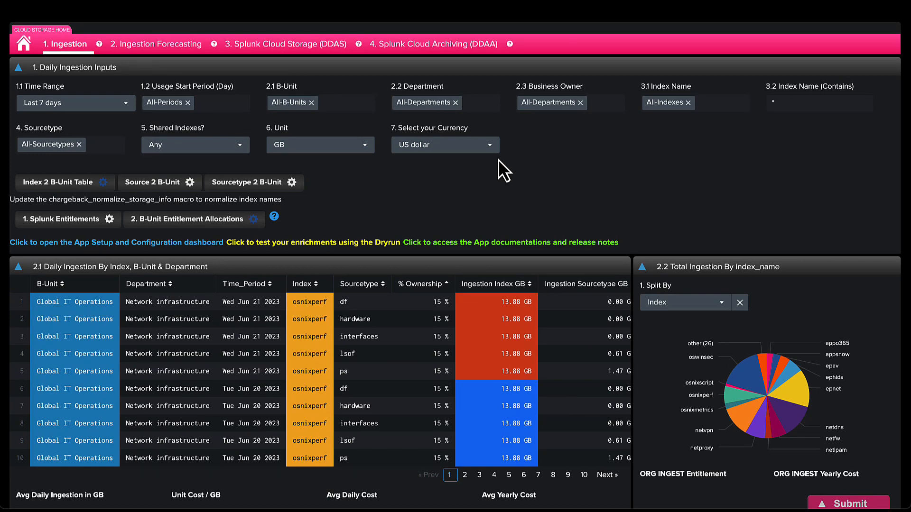
pyautogui.scroll(3, 498, 160)
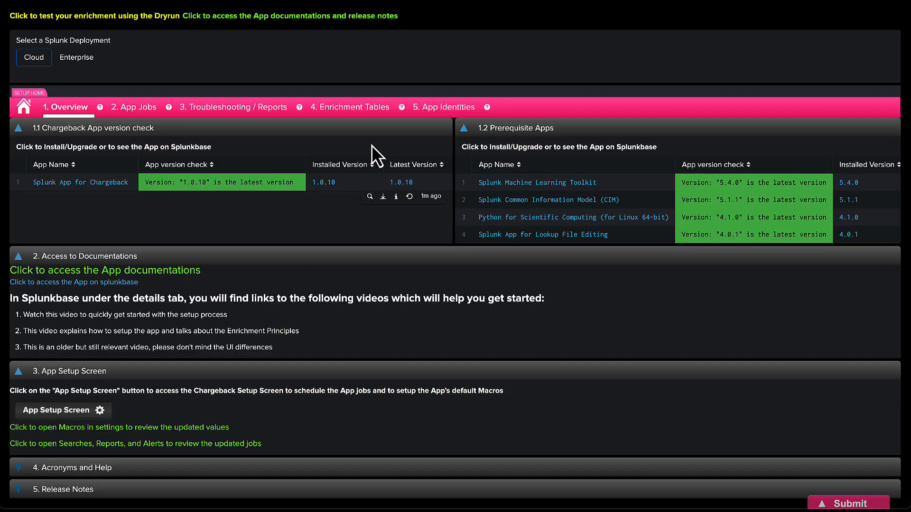
# Filter the Troubleshooting / Reports search list to the Index 2 B-Unit enrichment principle.
pyautogui.scroll(1, 372, 145)
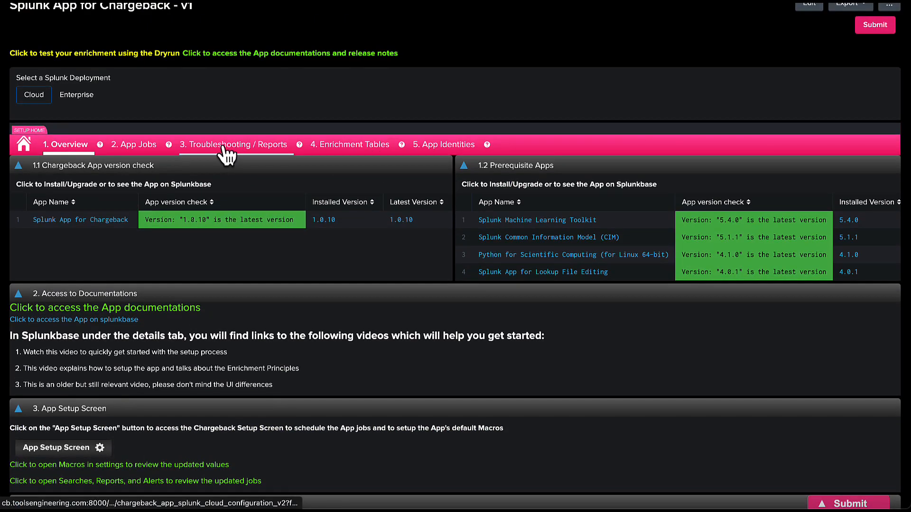
pyautogui.click(224, 145)
pyautogui.scroll(1, 224, 146)
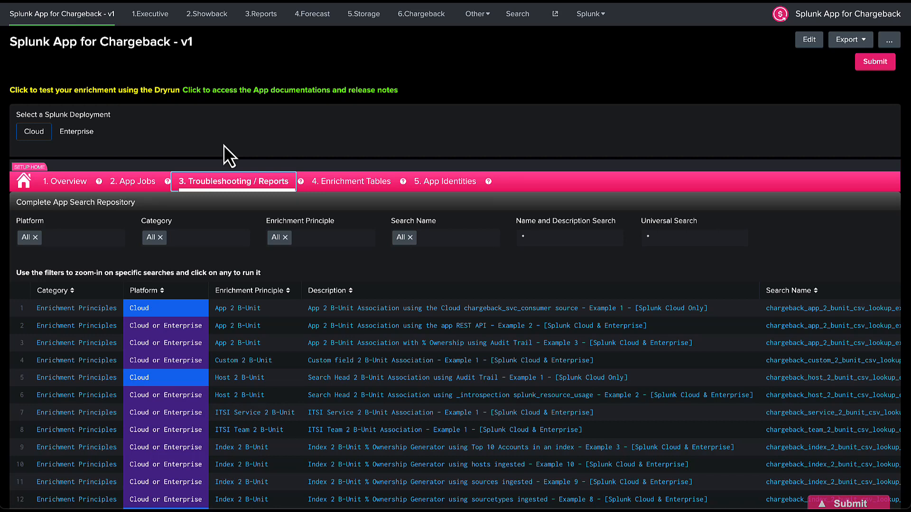
pyautogui.click(317, 236)
pyautogui.write('in')
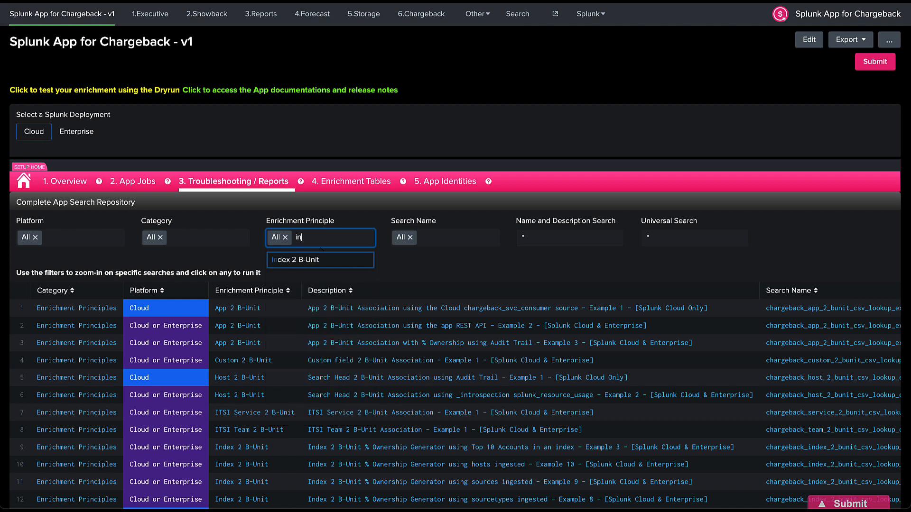
pyautogui.click(306, 260)
pyautogui.click(874, 61)
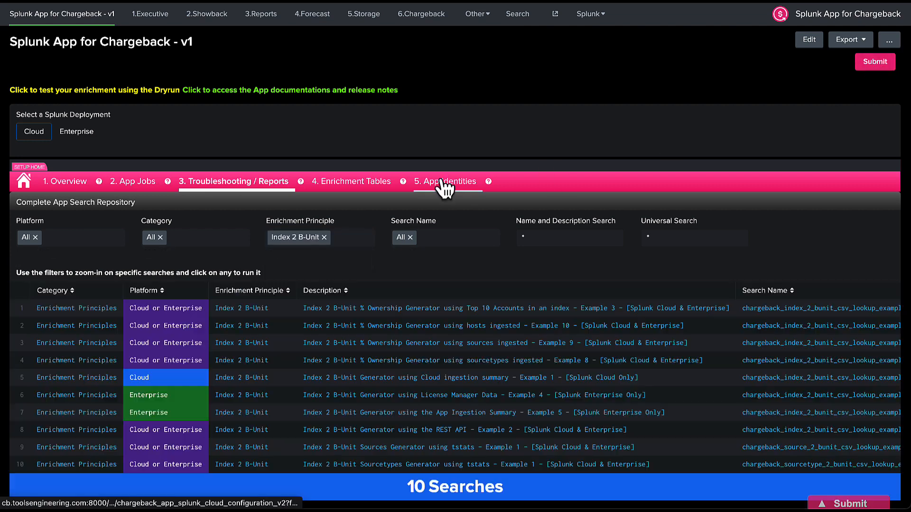
pyautogui.scroll(-1, 442, 181)
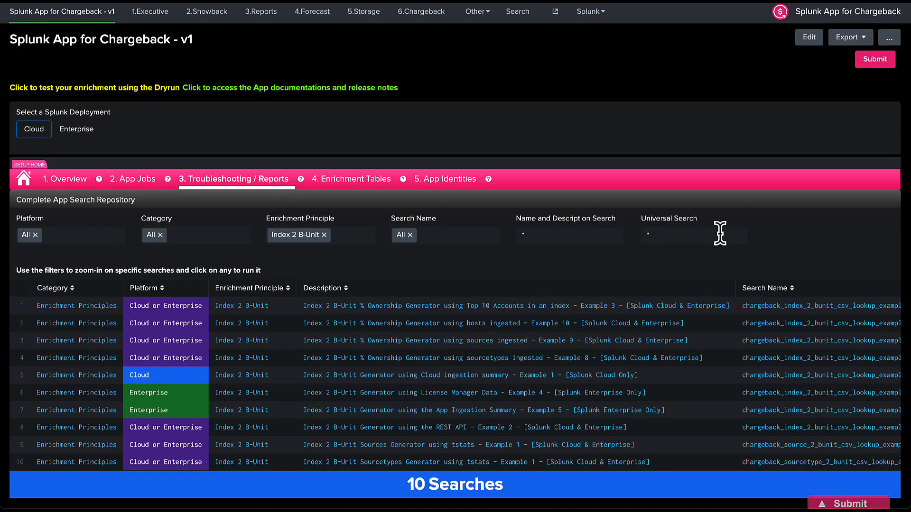